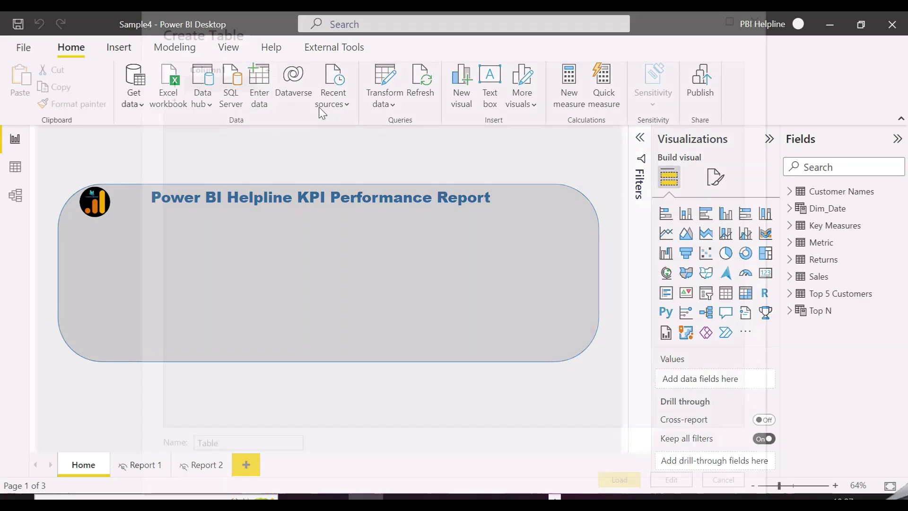
Start a new entered-data table with a Pages column listing Home, Report 1 and Report 2.
left_click(259, 90)
left_click_drag(428, 45, 619, 53)
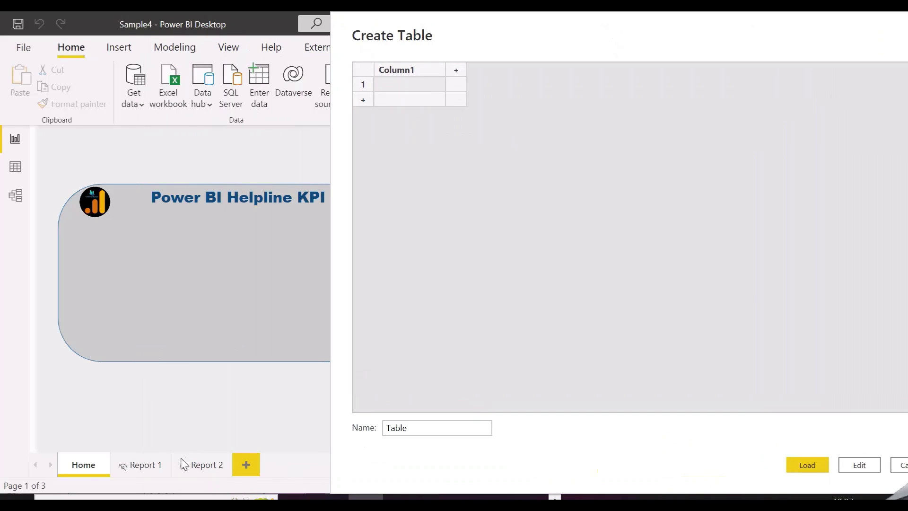
double_click(418, 70)
type("P")
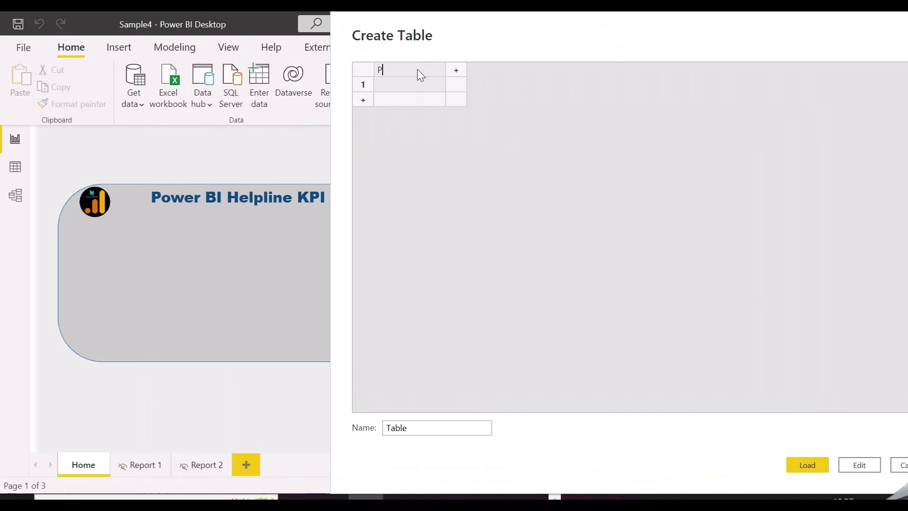
type("ages")
left_click(410, 83)
type("Home")
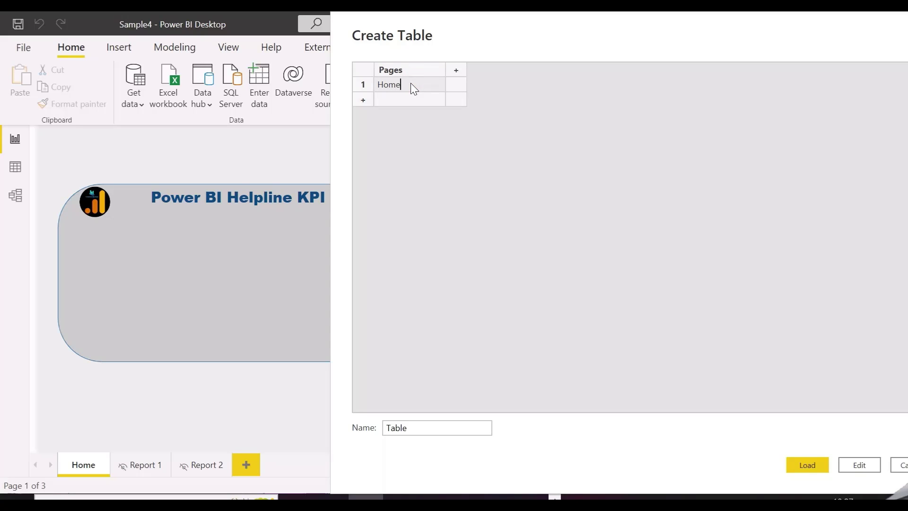
left_click(404, 100)
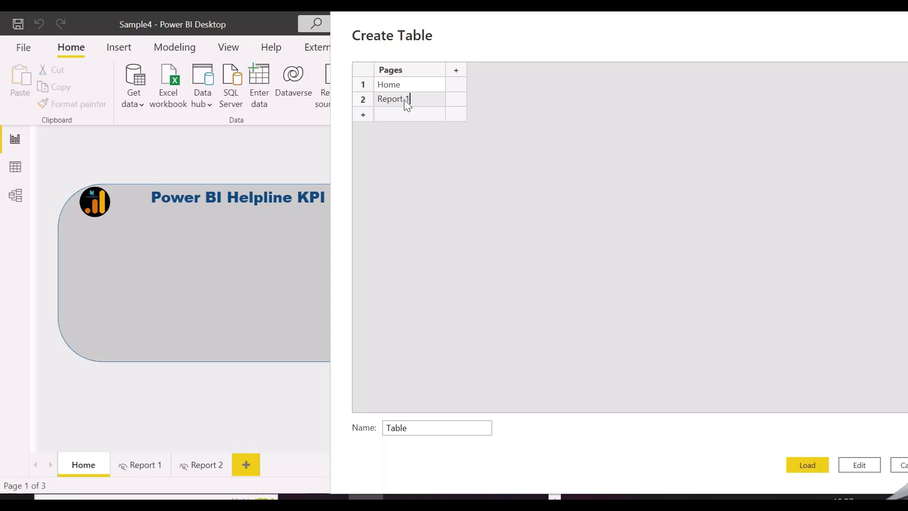
left_click(402, 116)
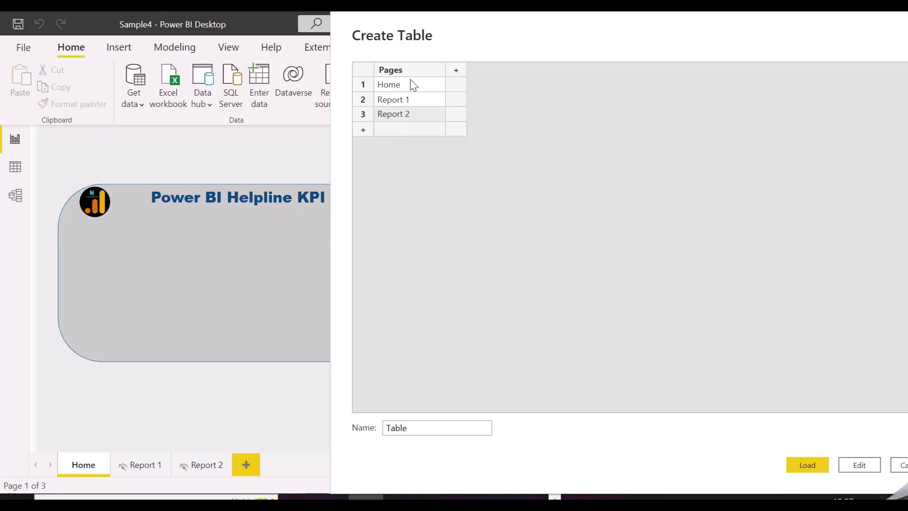
left_click_drag(412, 84, 405, 113)
key("ctrl+c")
left_click(404, 129)
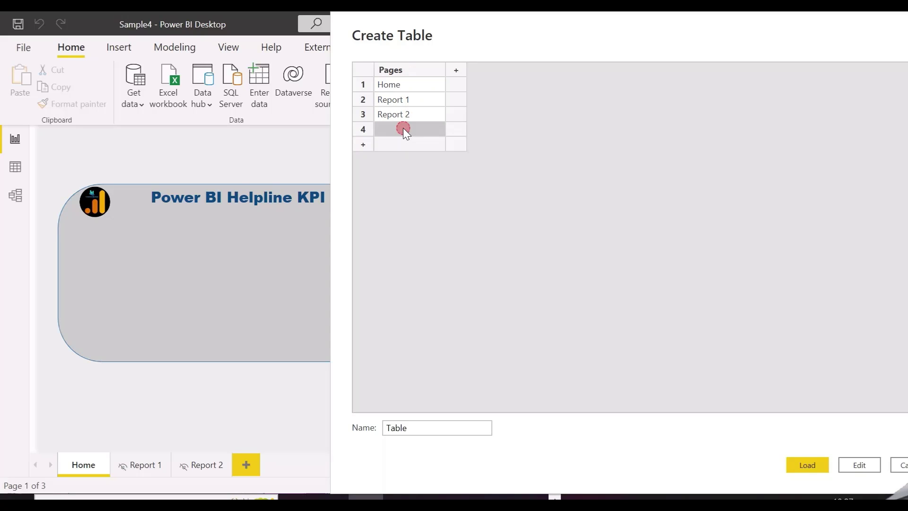
key("ctrl+v")
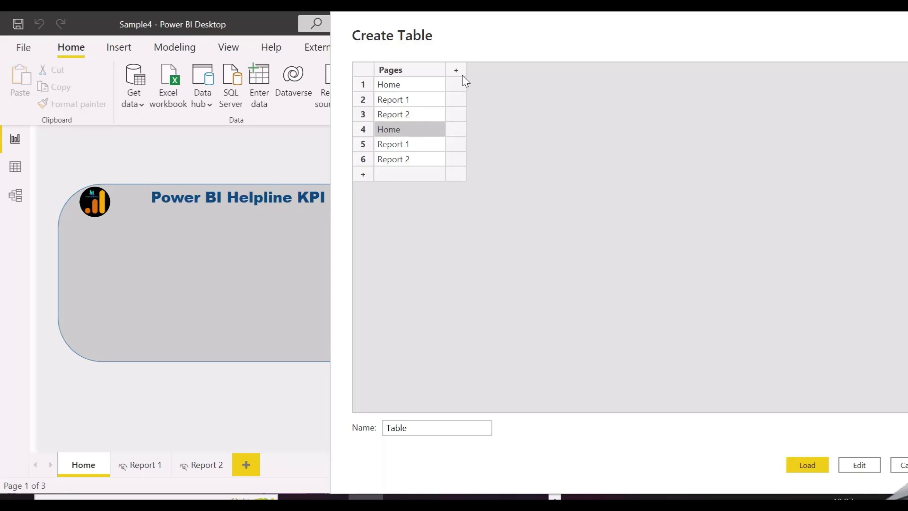
Add an Email column with a user address for each page row and load the table.
left_click(457, 70)
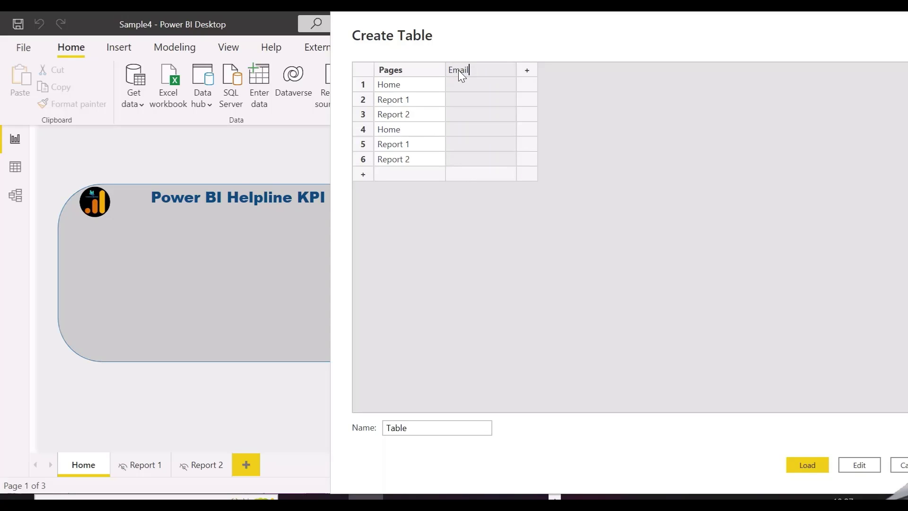
left_click(477, 135)
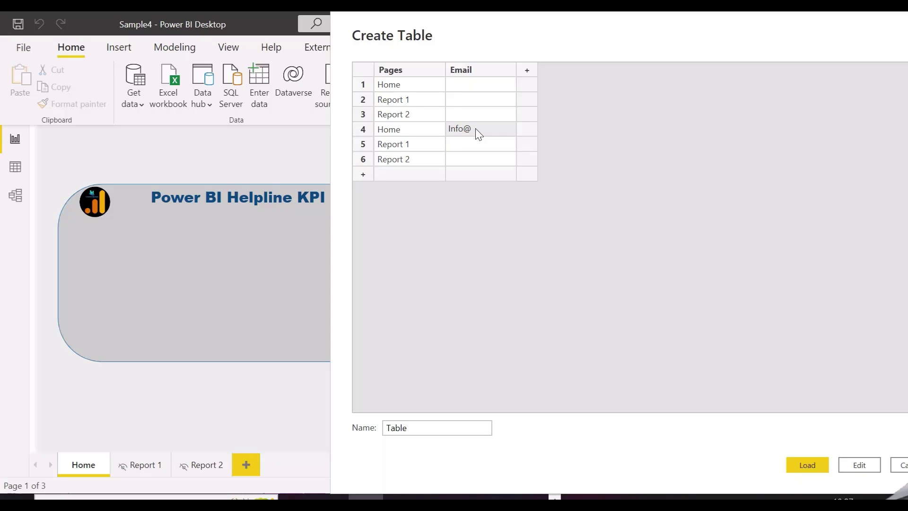
key("Return")
left_click(486, 146)
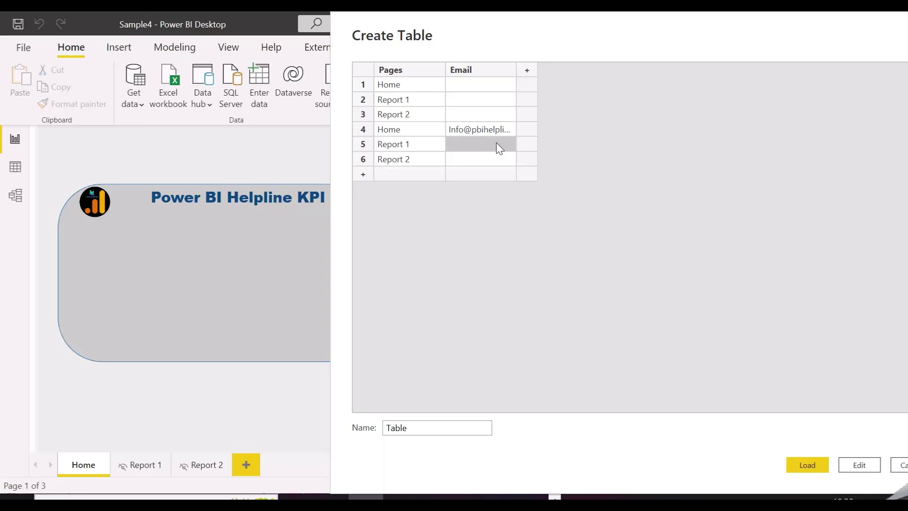
left_click_drag(516, 66, 573, 66)
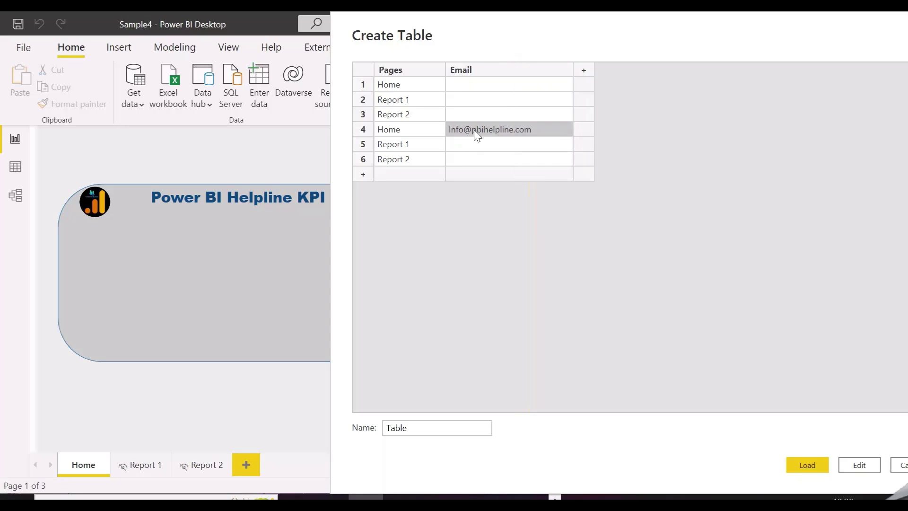
left_click(471, 143)
key("ctrl+v")
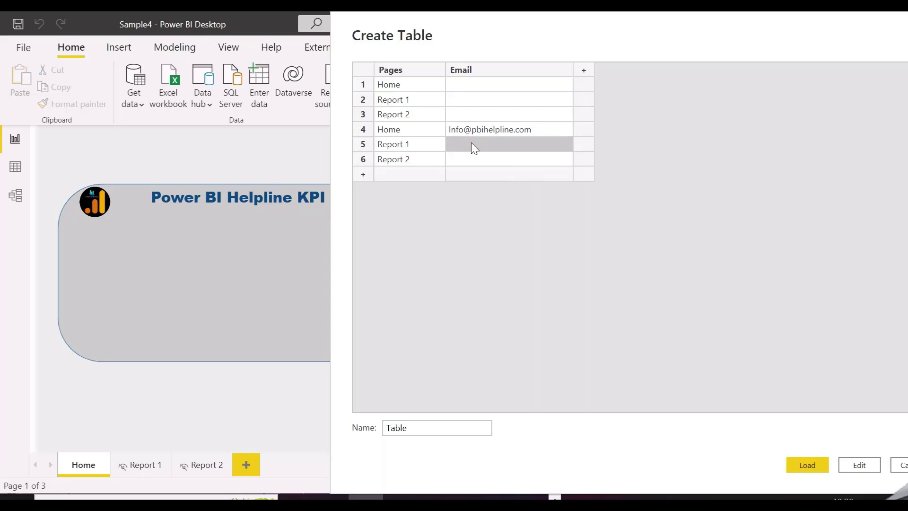
left_click(476, 155)
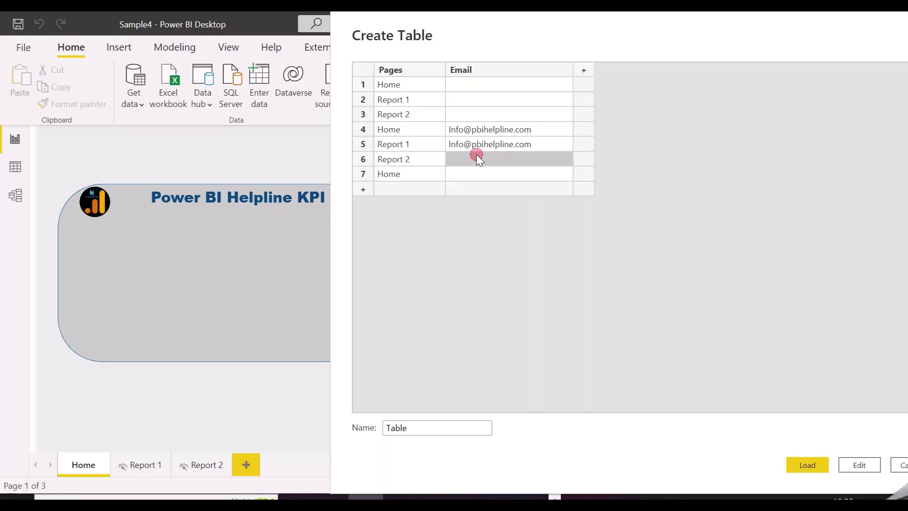
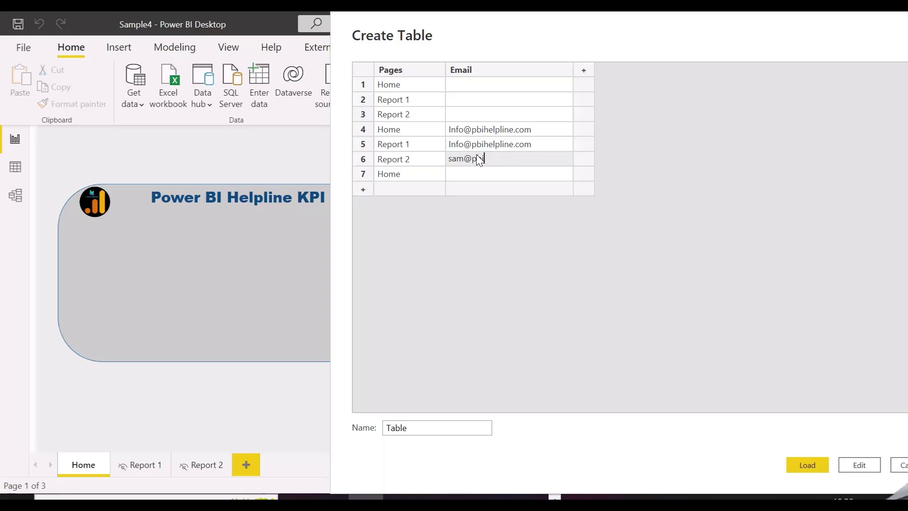
left_click(808, 465)
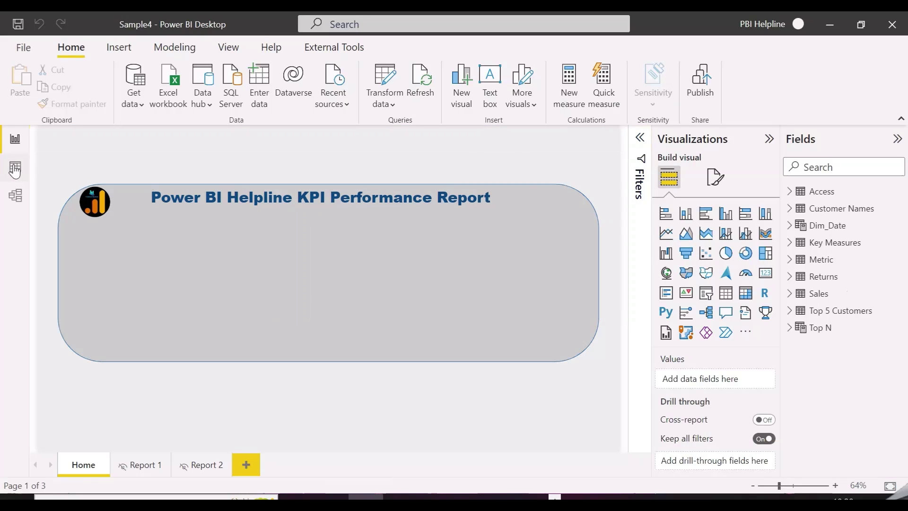
Place a slicer of Access[Pages] in the banner, then open Manage roles.
left_click(707, 293)
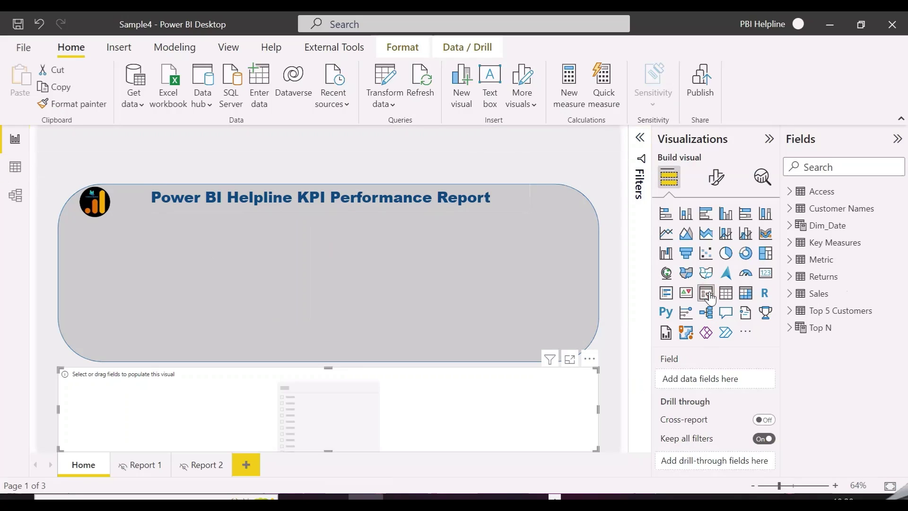
left_click_drag(386, 377, 377, 320)
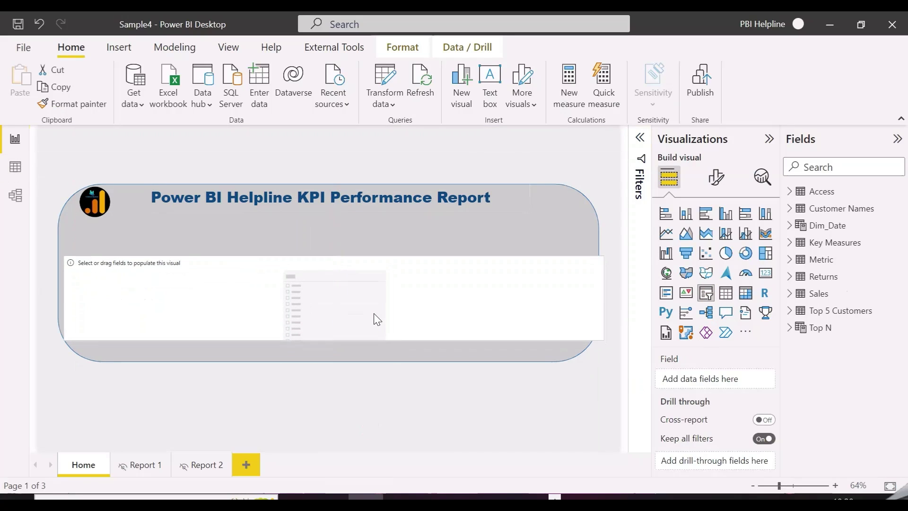
left_click(790, 192)
left_click(812, 225)
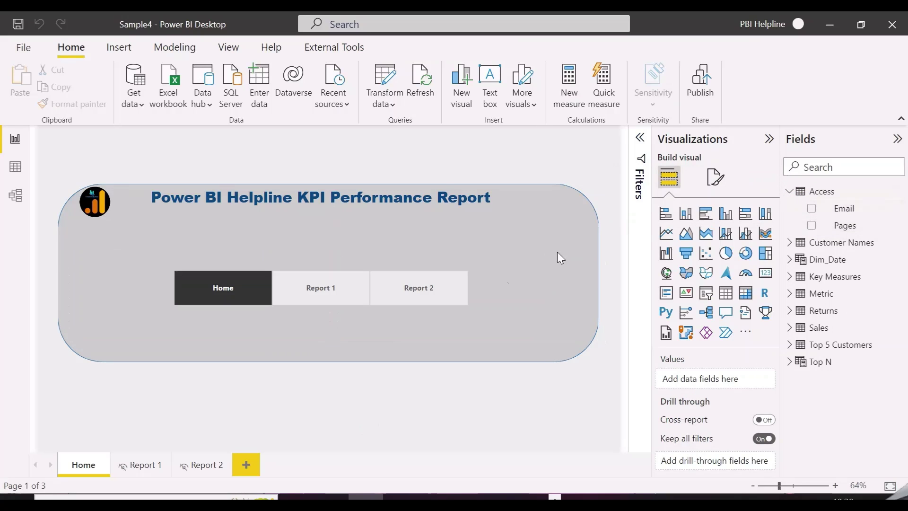
left_click(185, 47)
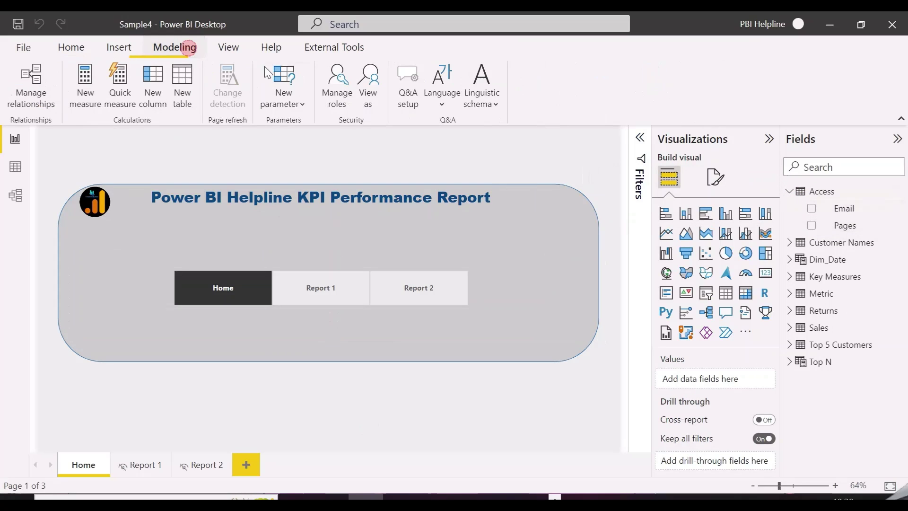
left_click(337, 79)
Create a new security role named 'Page Access and Popup'.
left_click(164, 141)
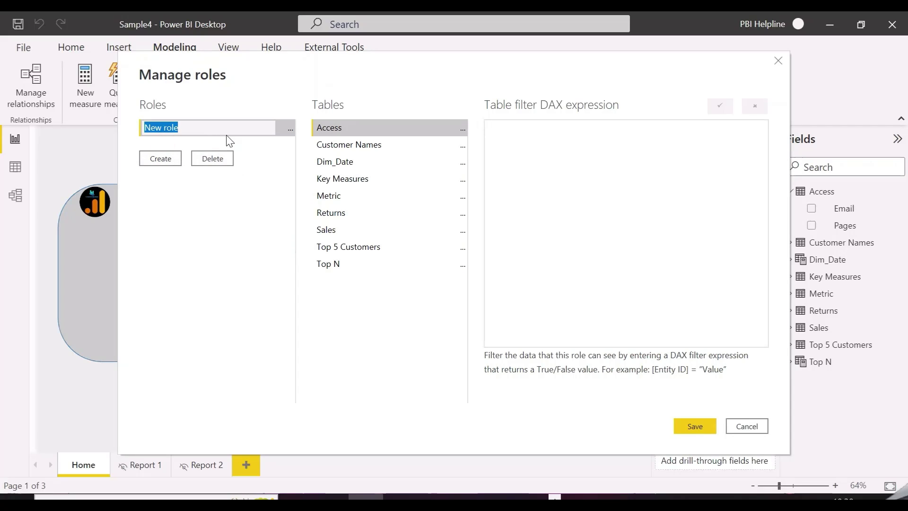
type("Page Accee")
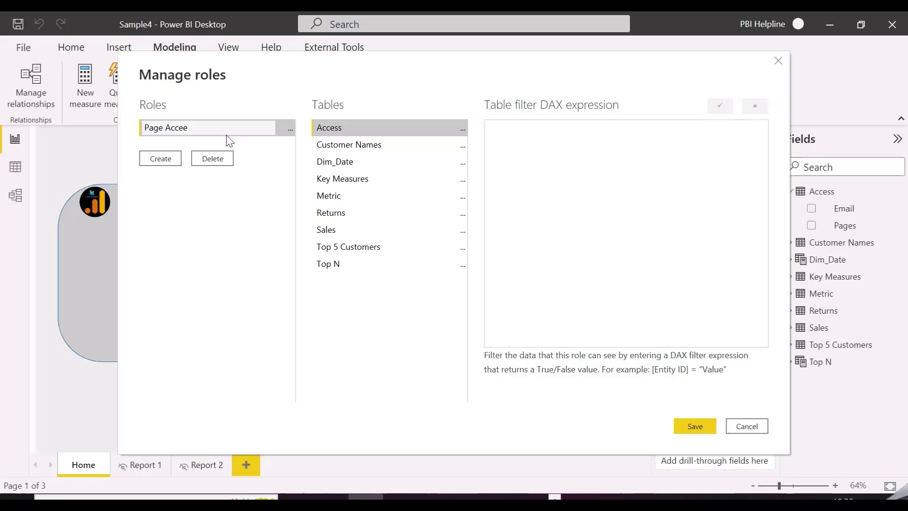
key("BackSpace")
type("ss and Popud")
key("BackSpace")
type("p")
Filter Access to rows where Email equals USERPRINCIPALNAME() or is BLANK(), and save the role.
left_click(463, 129)
mouse_move(504, 137)
left_click(634, 168)
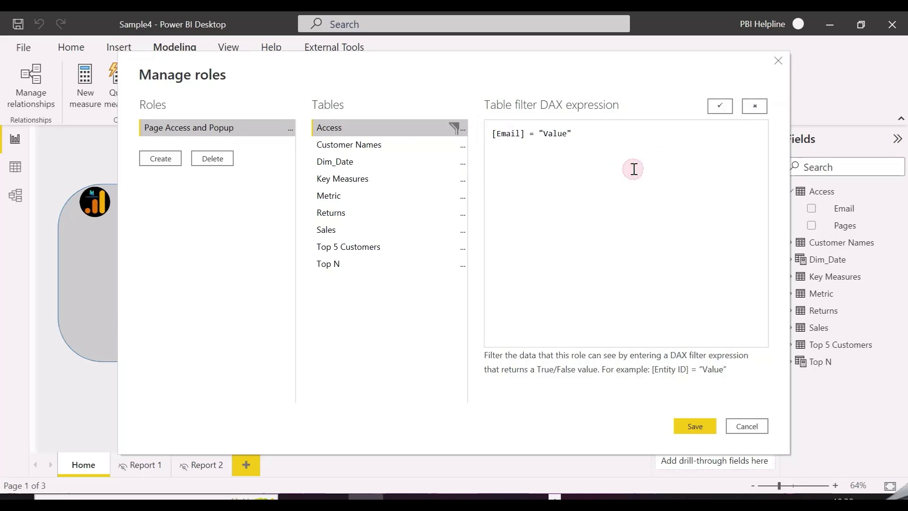
left_click_drag(601, 141, 542, 137)
type("USERPRINCIPALNAME() ||")
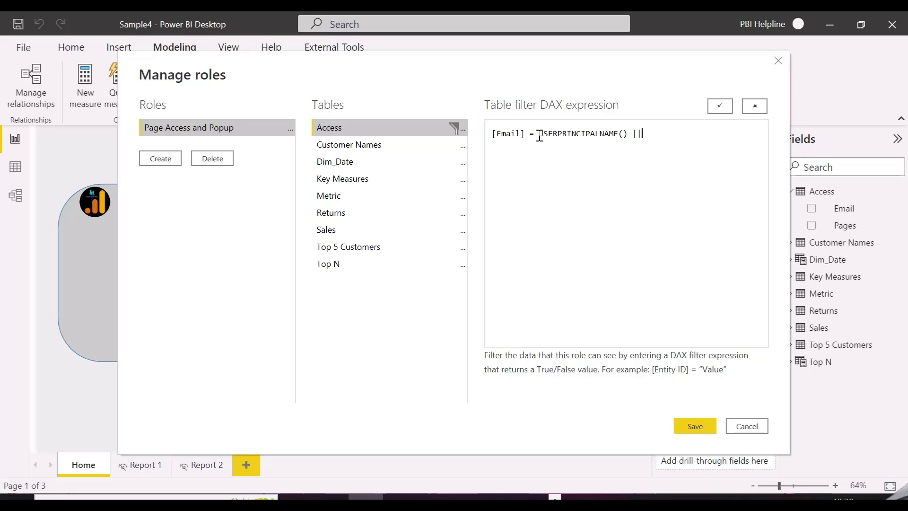
left_click_drag(642, 134, 495, 133)
key("ctrl+c")
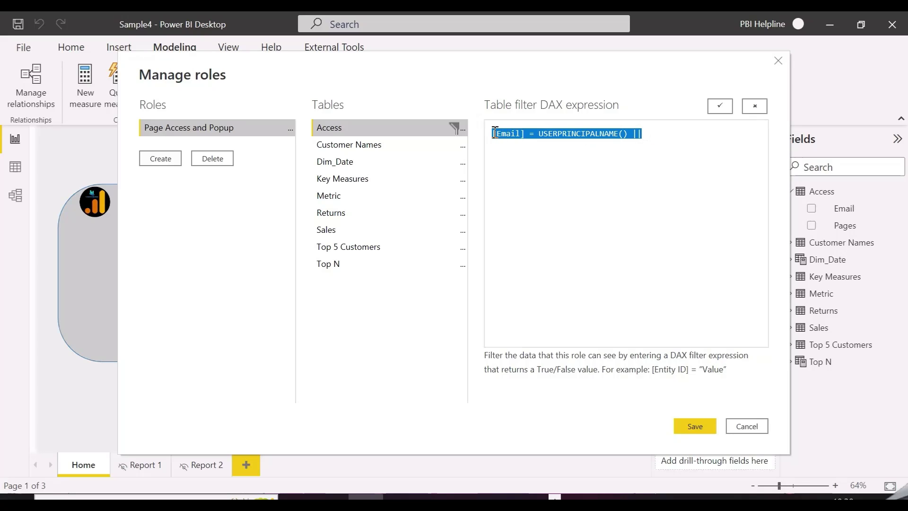
left_click(672, 137)
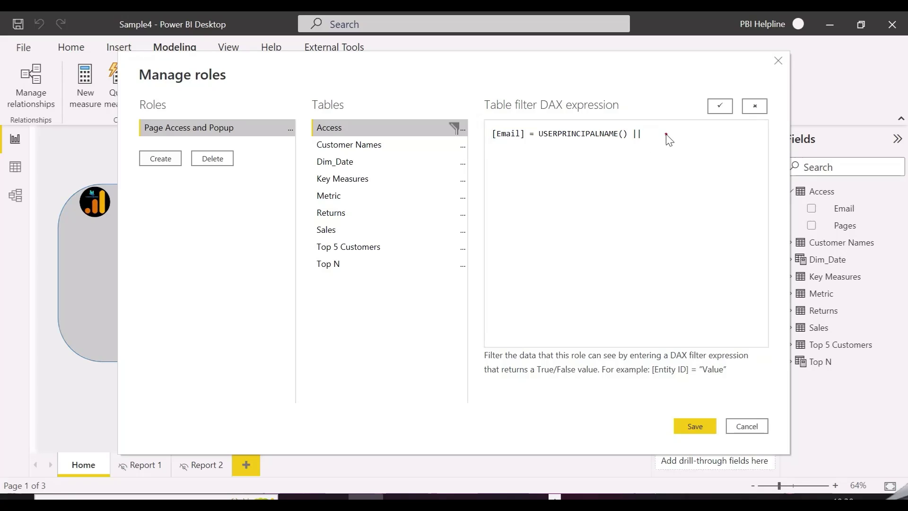
key("Return")
key("ctrl+v")
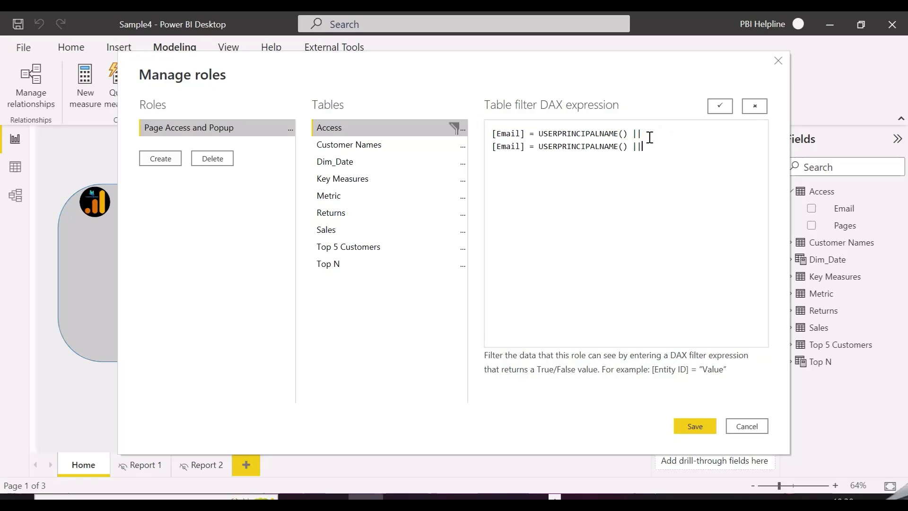
left_click_drag(643, 146, 540, 149)
type("BLA")
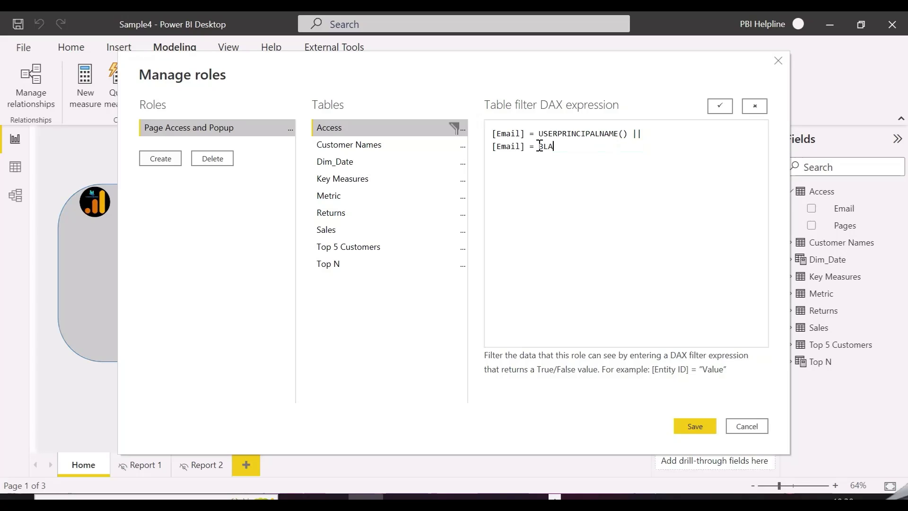
type("NK()")
left_click(718, 106)
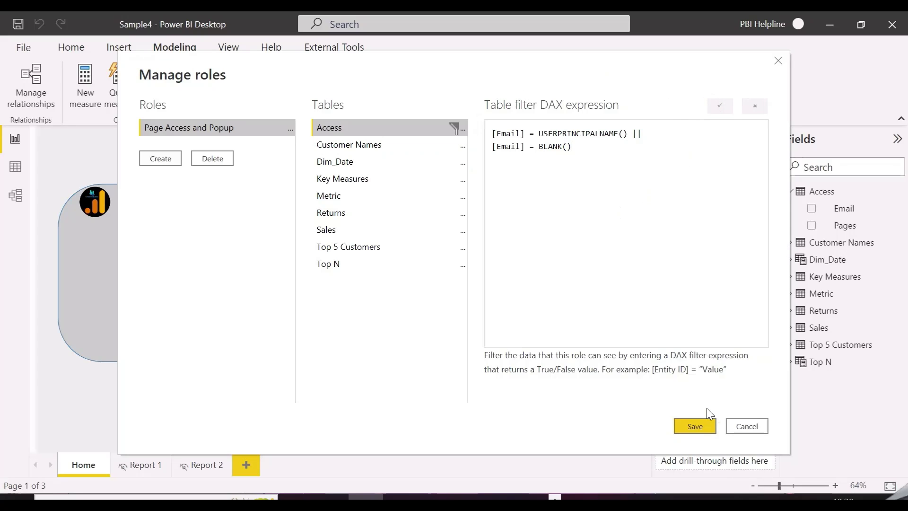
left_click(695, 426)
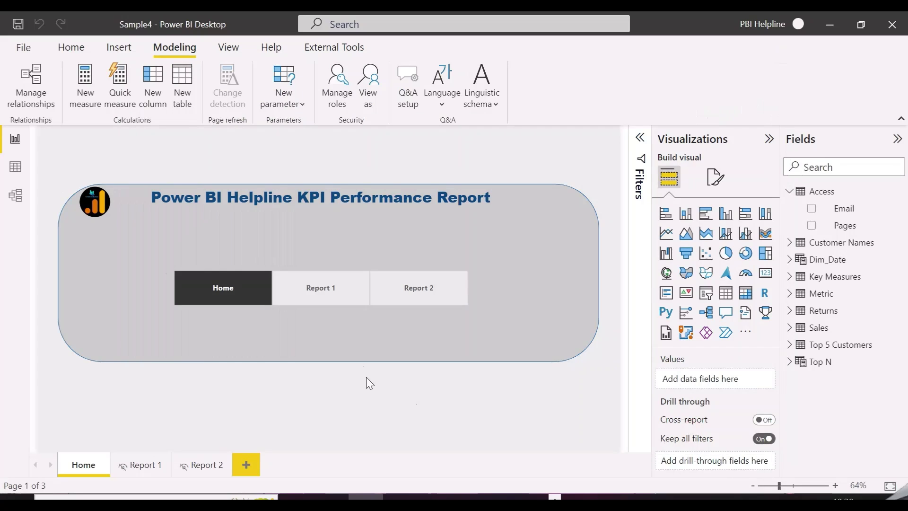
Insert a blank button and place it below the Home page navigator.
left_click(119, 47)
left_click(490, 109)
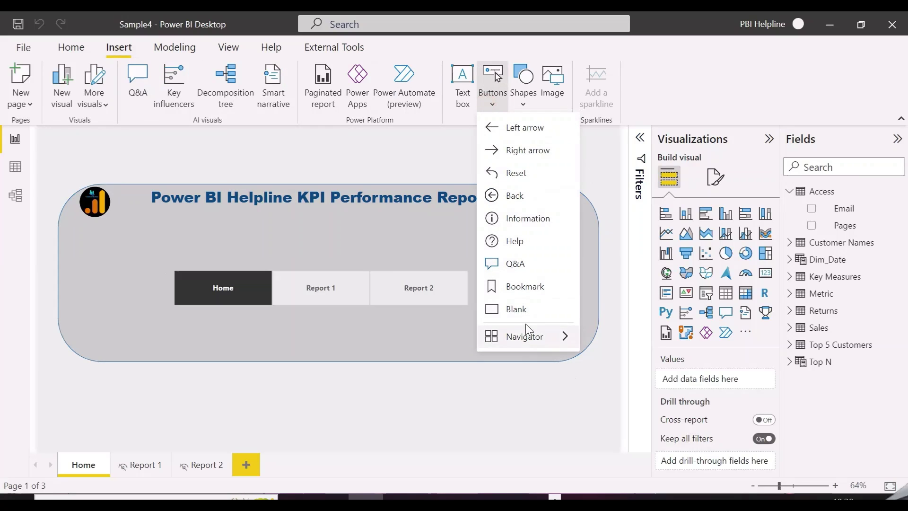
left_click(515, 308)
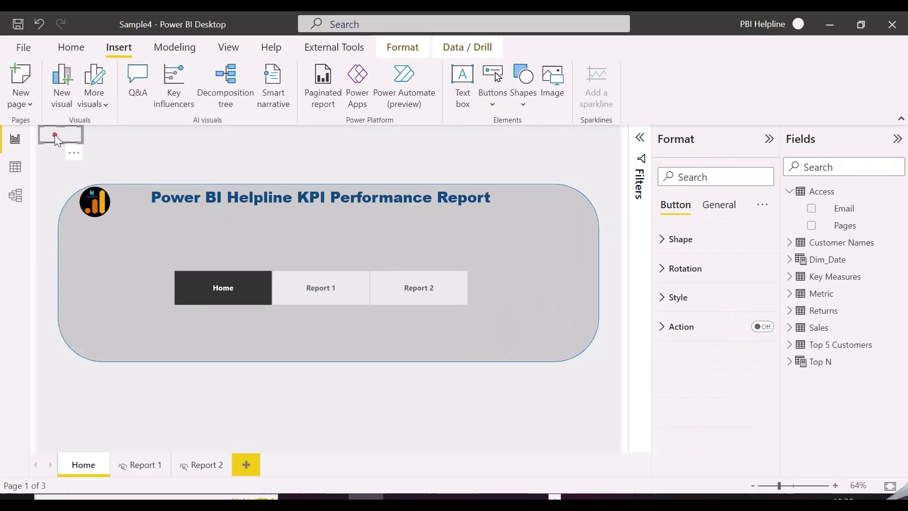
left_click_drag(59, 136, 341, 332)
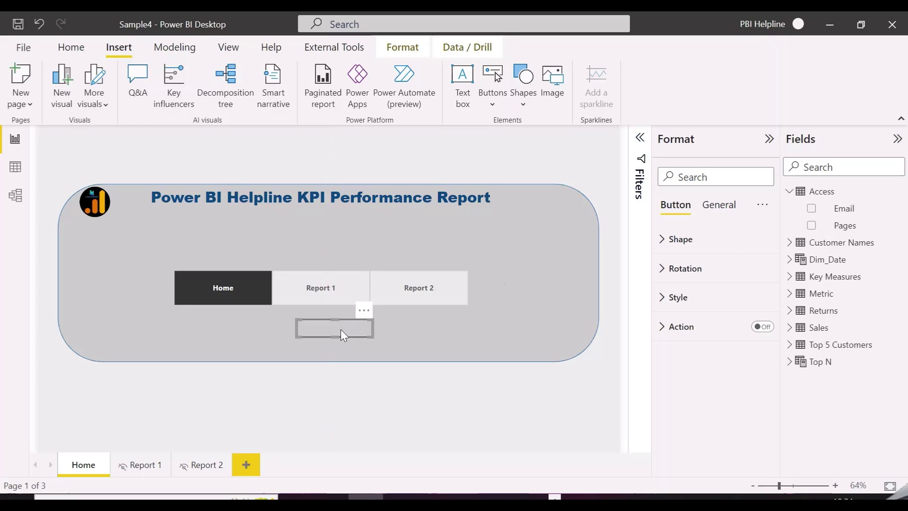
Label the button 'Click Here' with a Page navigation action, and start a new Access measure.
left_click(698, 298)
scroll(728, 312, "down", 3)
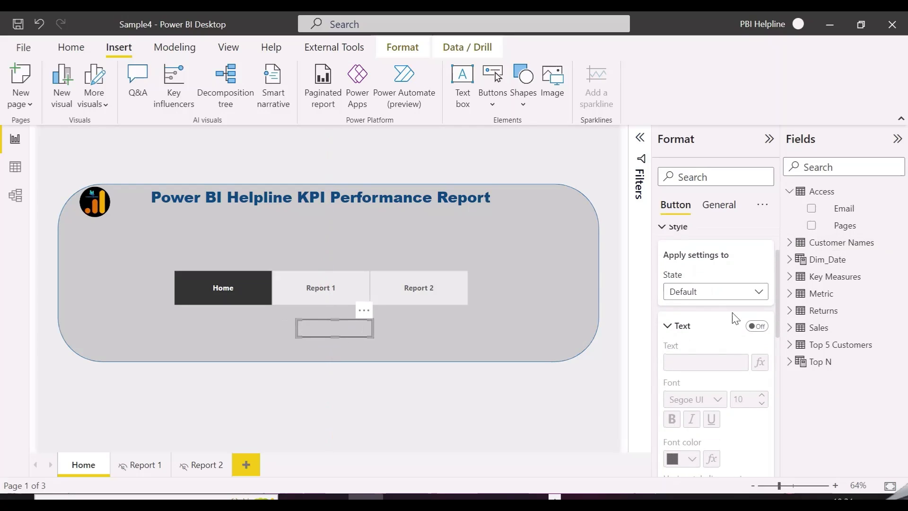
left_click(761, 327)
left_click(714, 364)
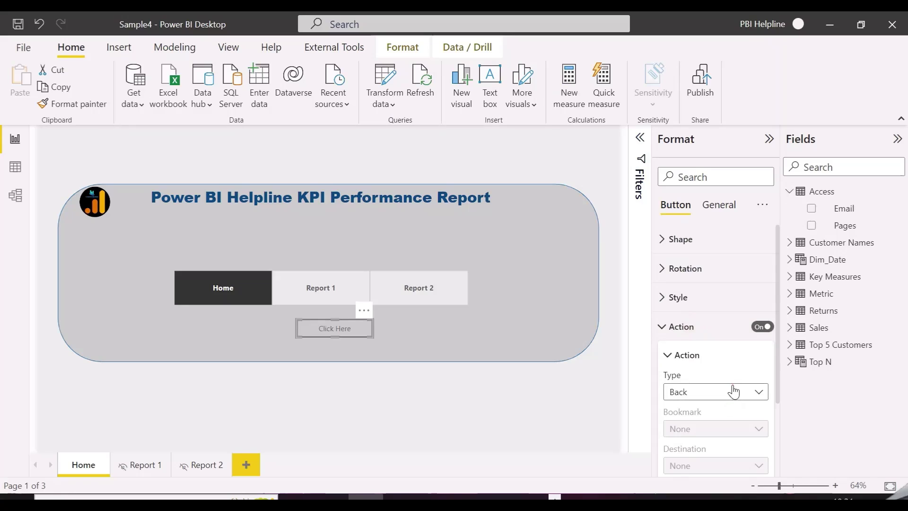
left_click(733, 392)
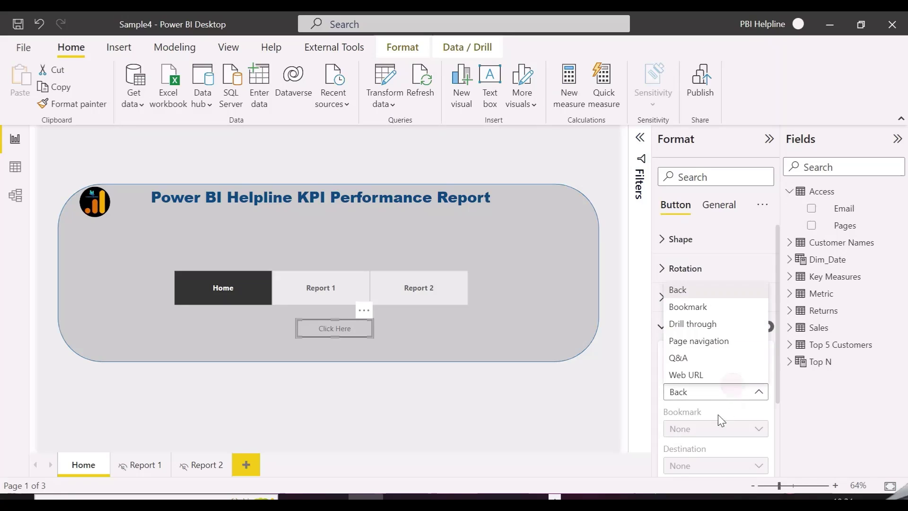
left_click(701, 341)
scroll(706, 401, "down", 2)
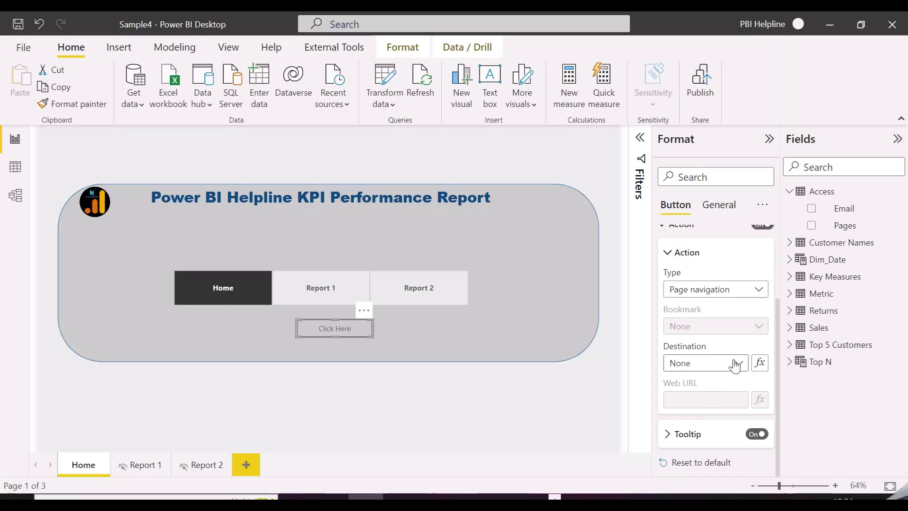
right_click(821, 191)
left_click(768, 202)
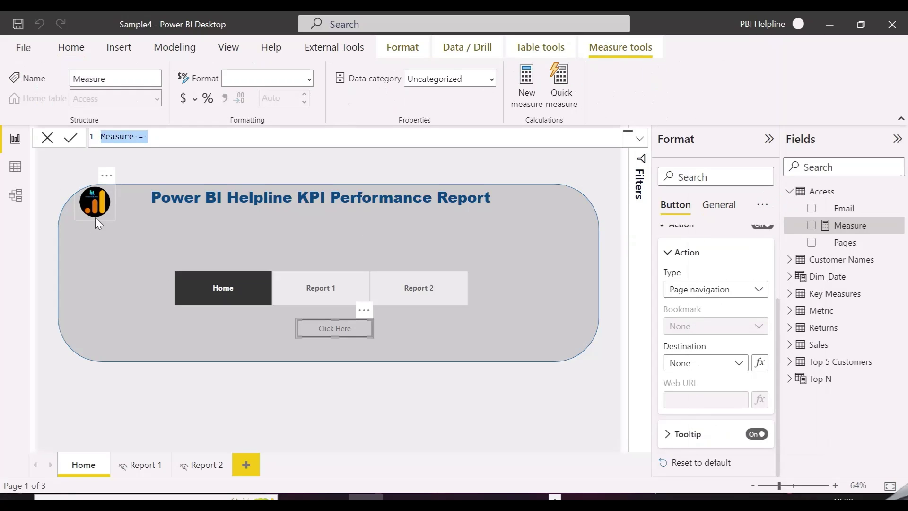
Begin the Page Selection measure as CALCULATE(COUNT(Access[Pages]), Access[Pages] ...).
type("Page")
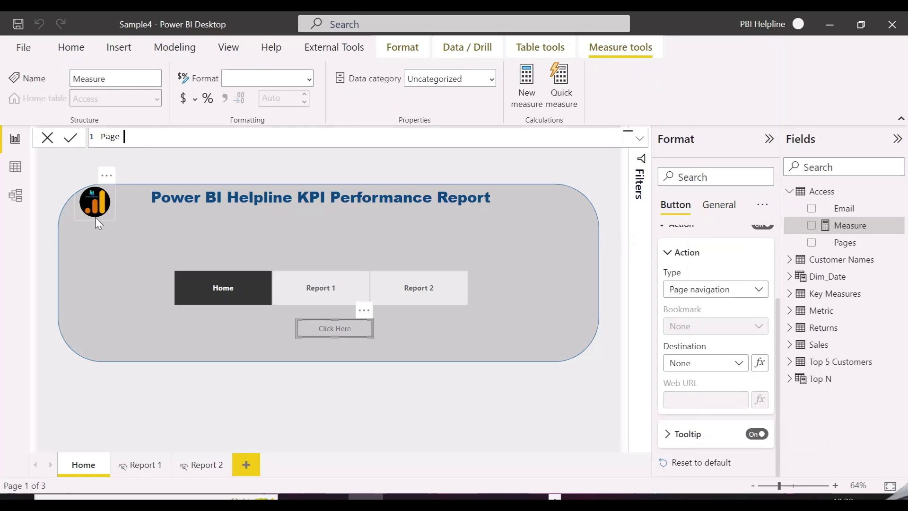
type(" Selection =")
key("shift+Return")
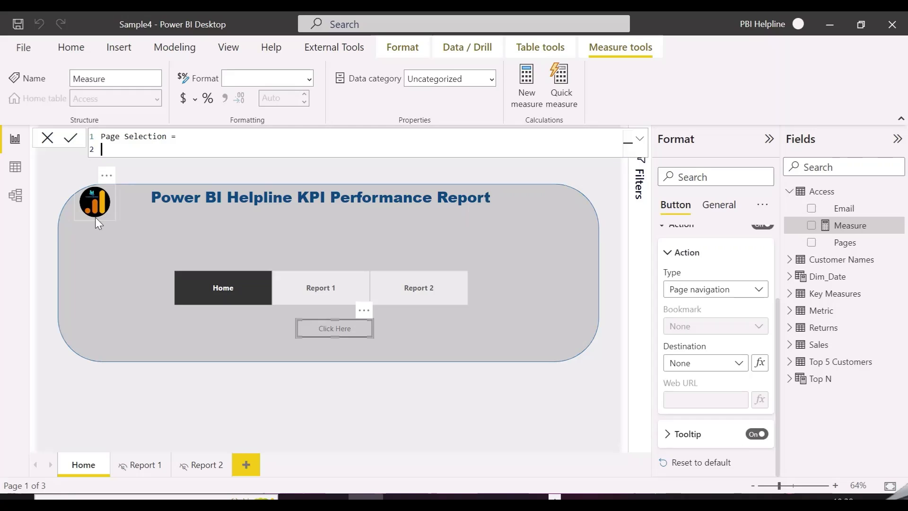
type("calculate")
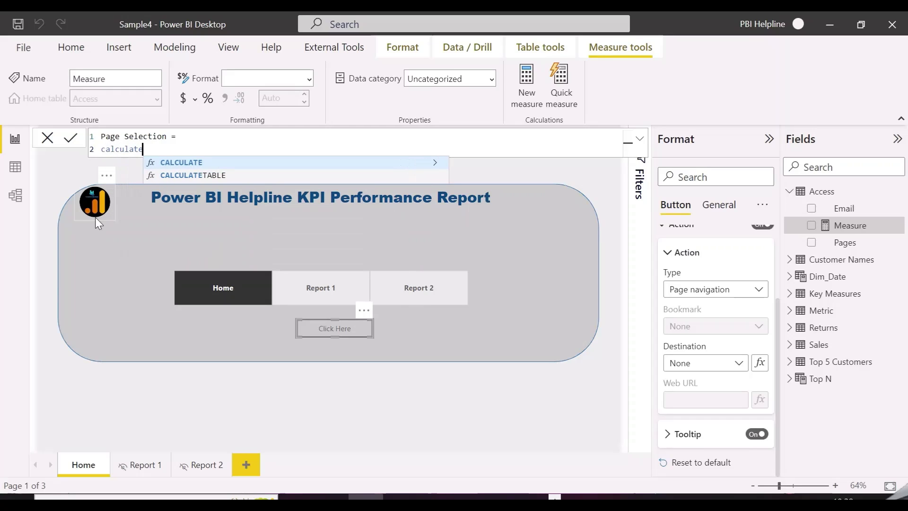
key("Tab")
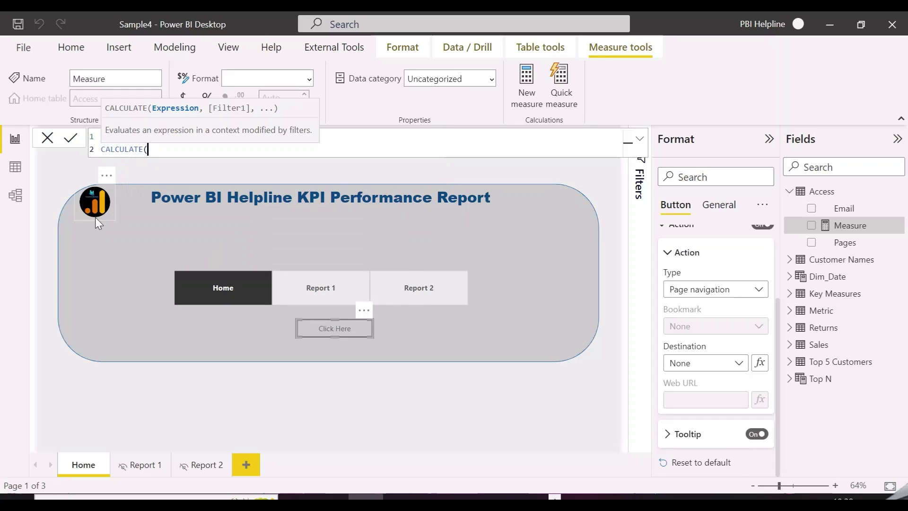
key("shift+Return")
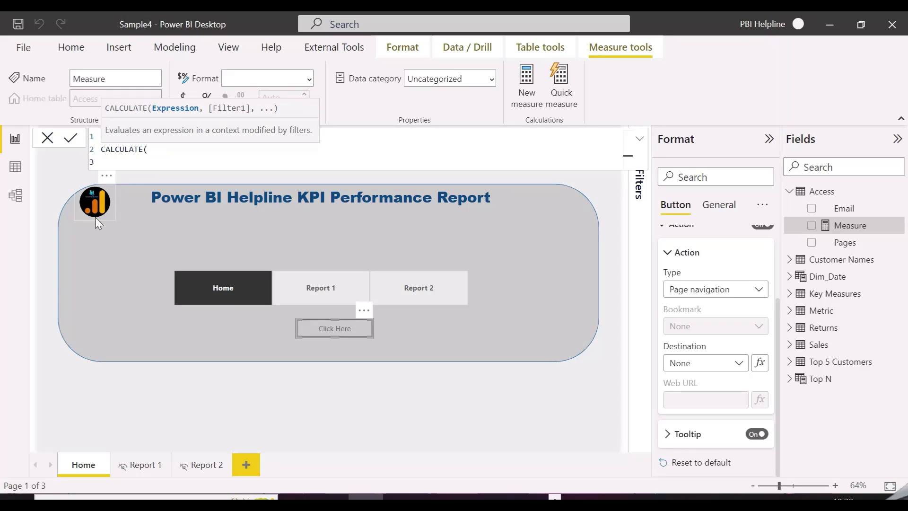
type("coun")
key("Tab")
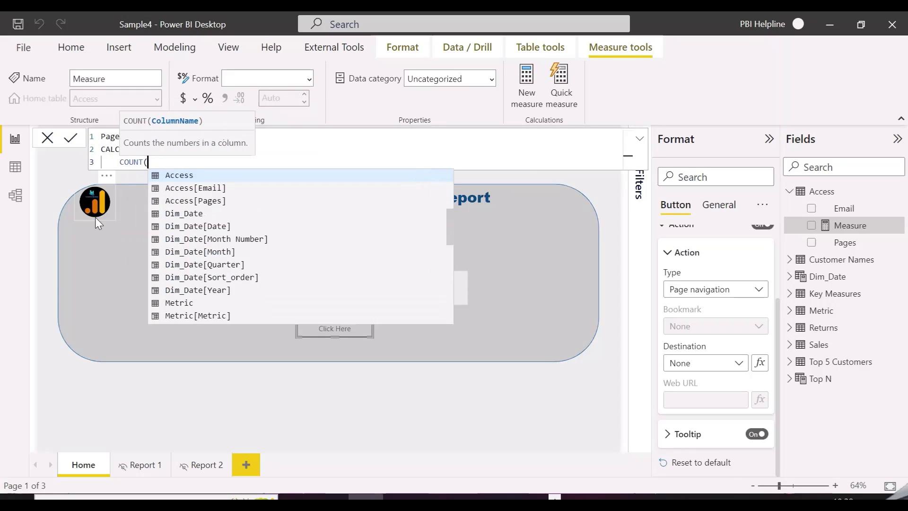
type("access")
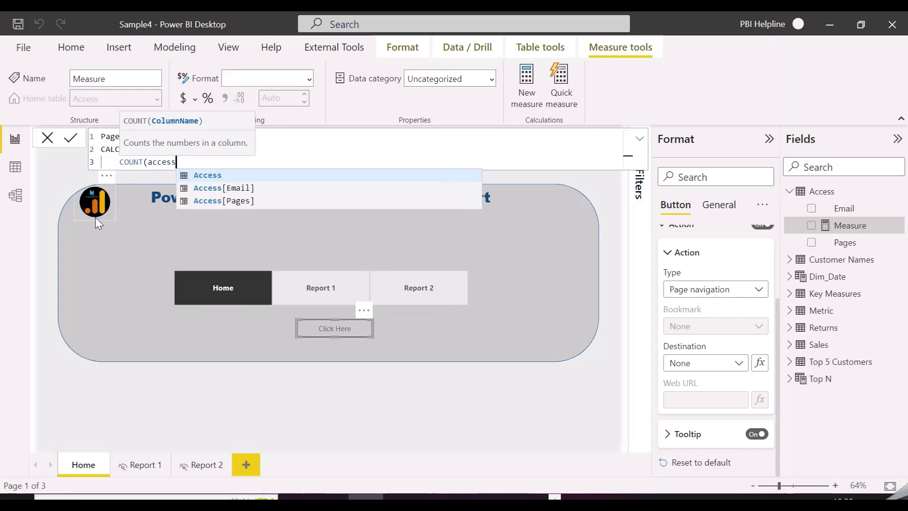
key("Down")
key("Down")
key("Tab")
type(")")
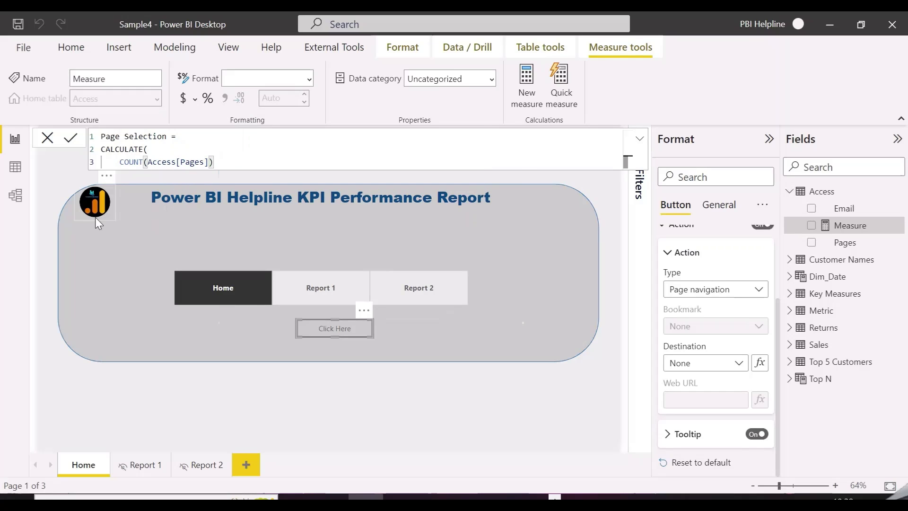
type(", pages")
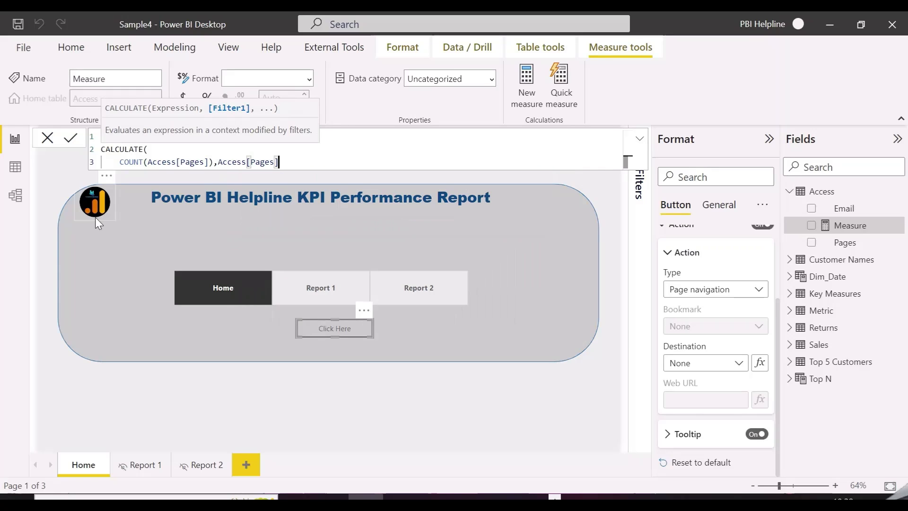
key("Tab")
Complete the filter as Access[Pages] = SELECTEDVALUE(Access[Pages]) and add a blank line after the name.
left_click(218, 161)
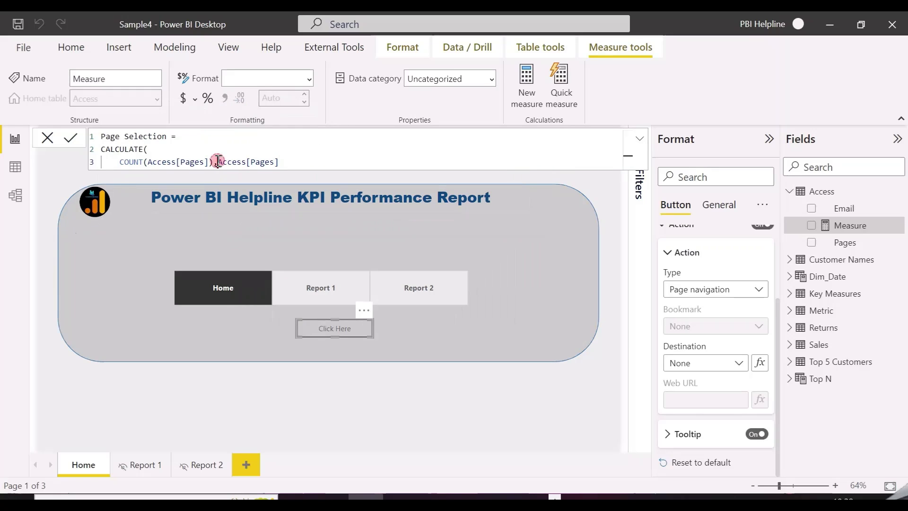
key("shift+Return")
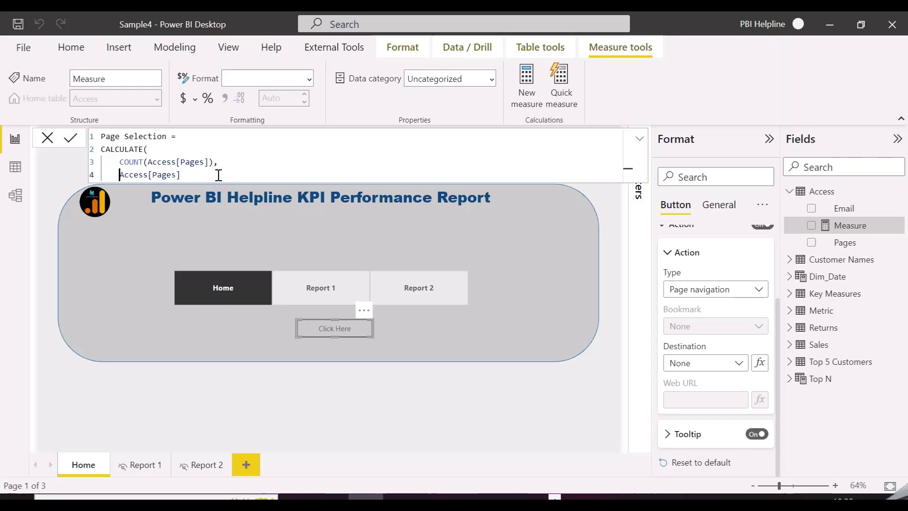
left_click(217, 175)
type("= selected")
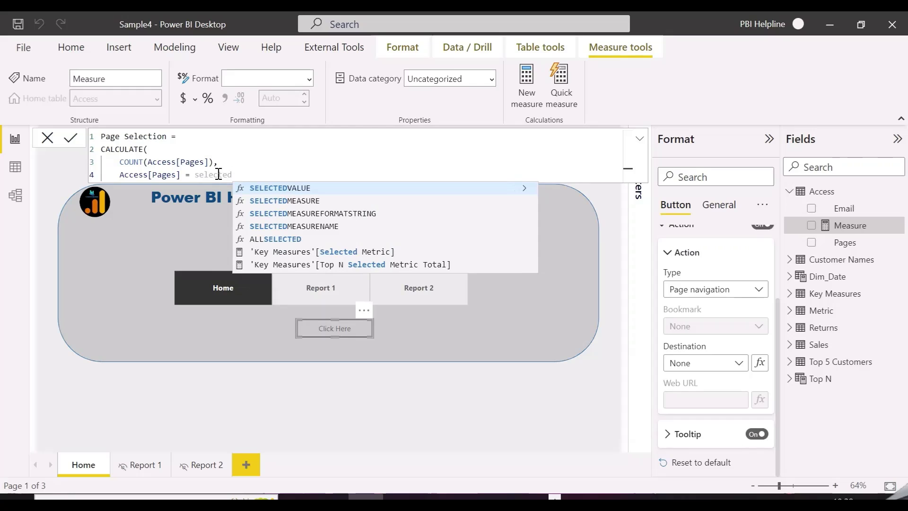
key("Tab")
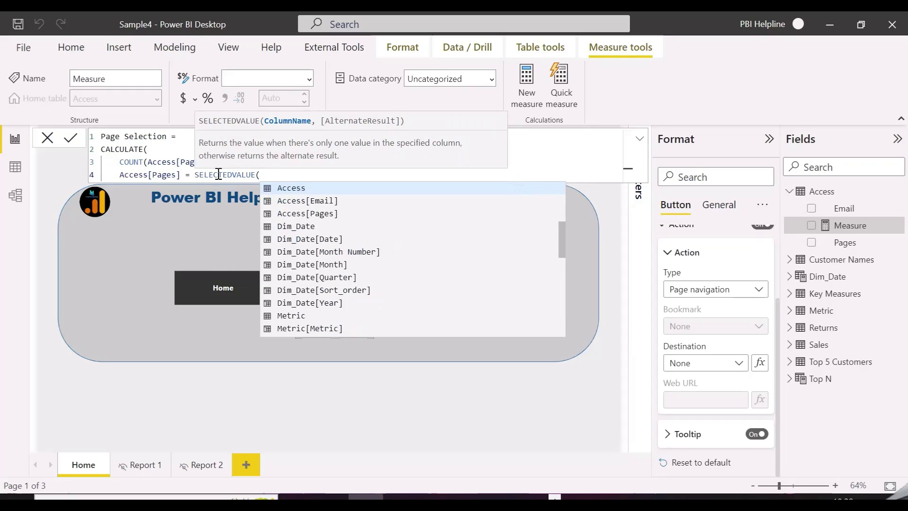
type("pages")
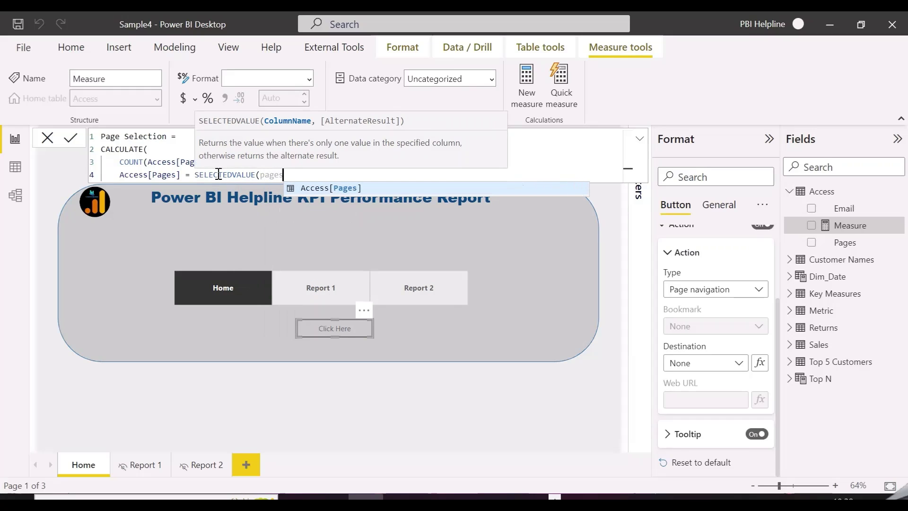
key("Tab")
type(")")
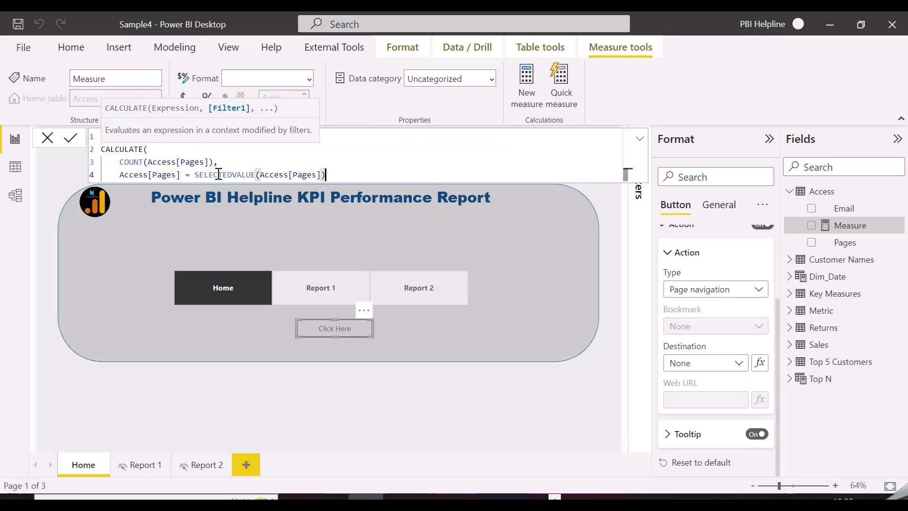
type(")")
key("shift+Return")
key("shift+Return")
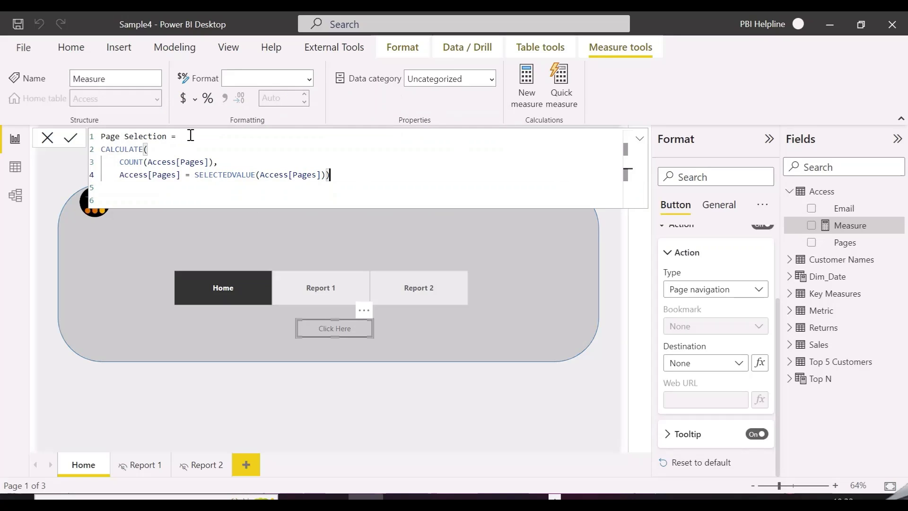
left_click(191, 136)
key("shift+Return")
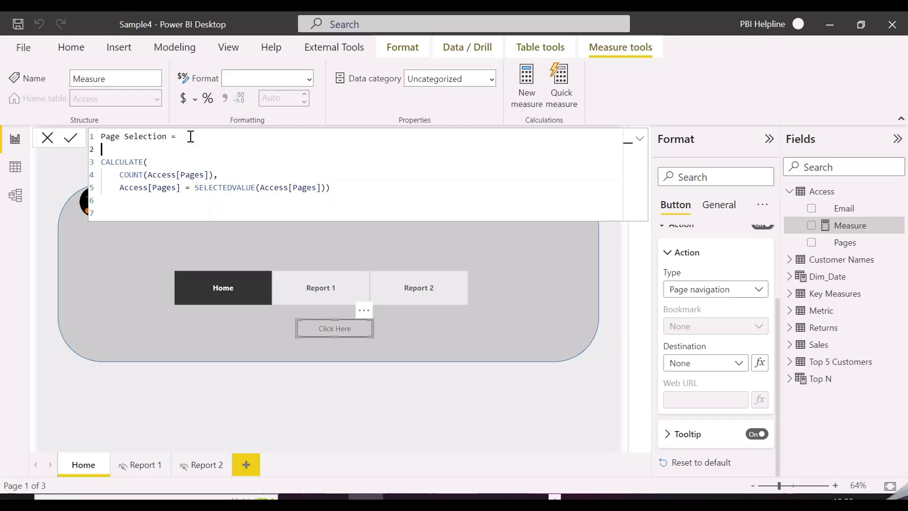
Wrap the count in IF, returning SELECTEDVALUE(Access[Pages]) or "Popup", and commit the measure.
key("shift+Return")
type("IF(")
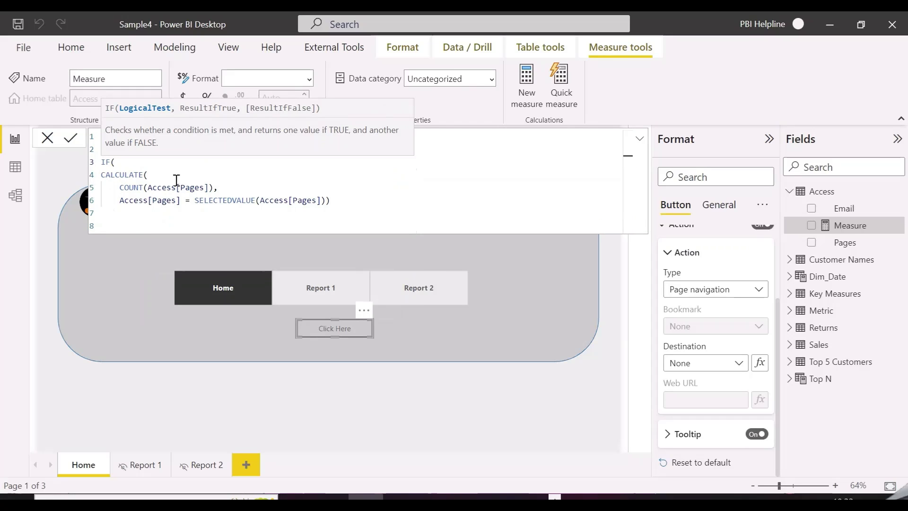
left_click(340, 201)
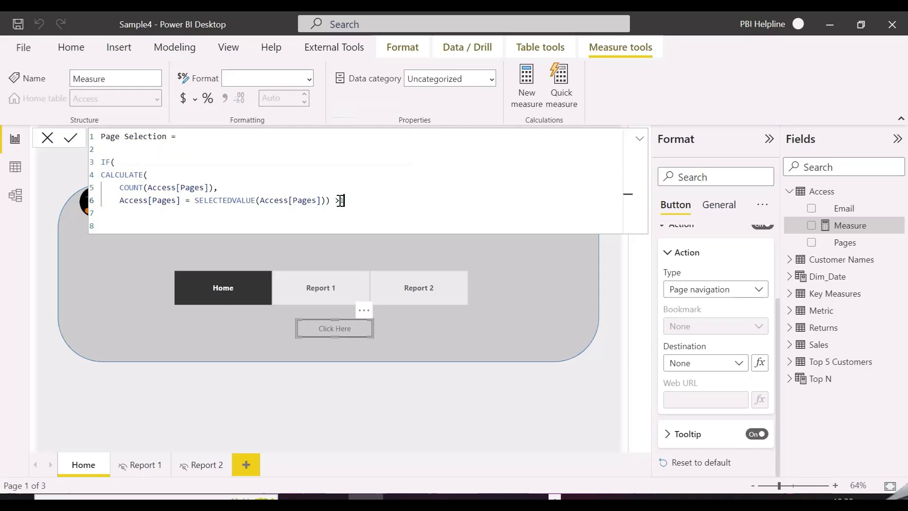
type(",")
key("shift+Return")
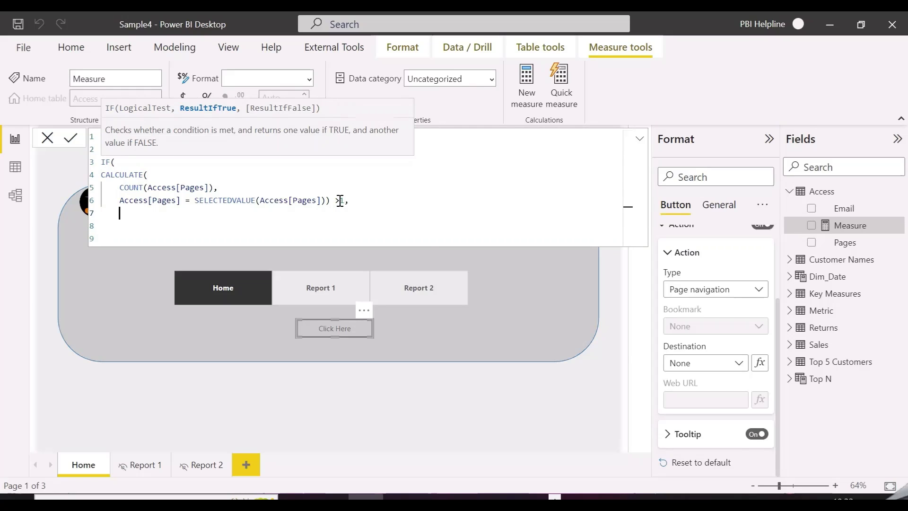
type("selected")
key("Tab")
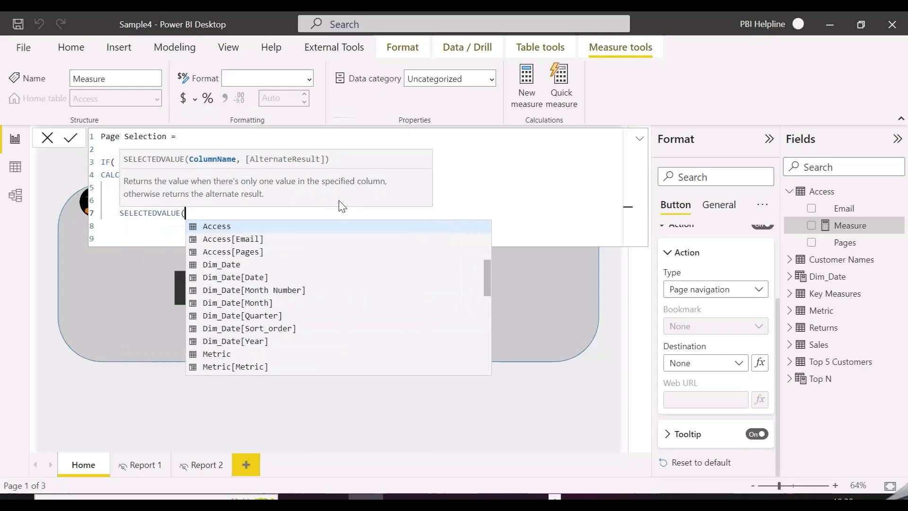
type("pages")
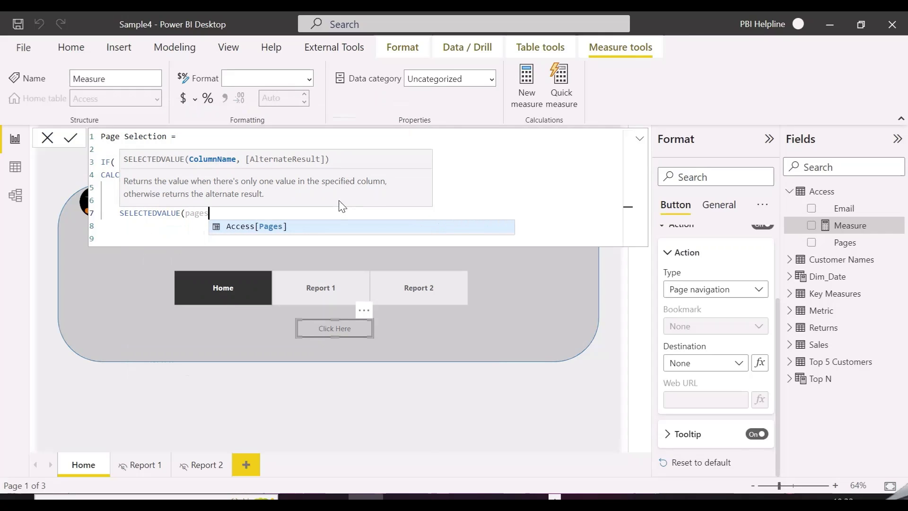
key("Tab")
type("), \"Pop")
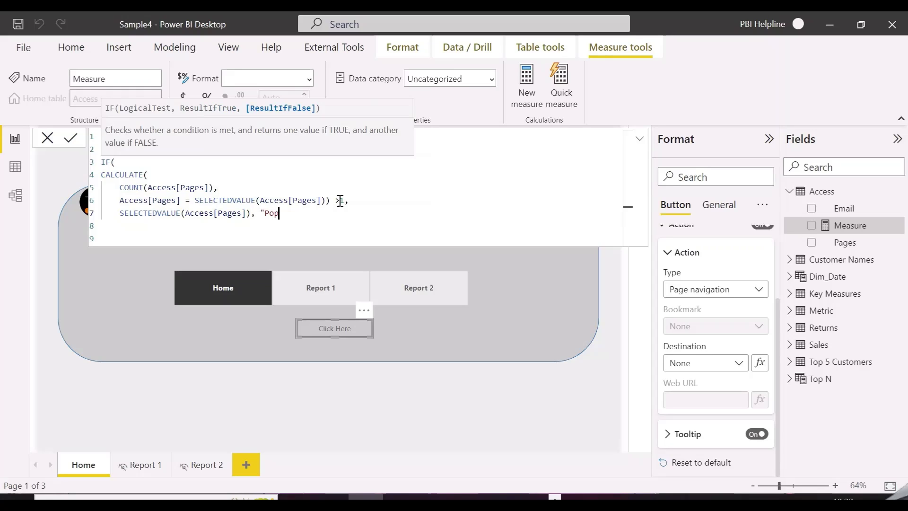
type("up\"")
key("Return")
type(")")
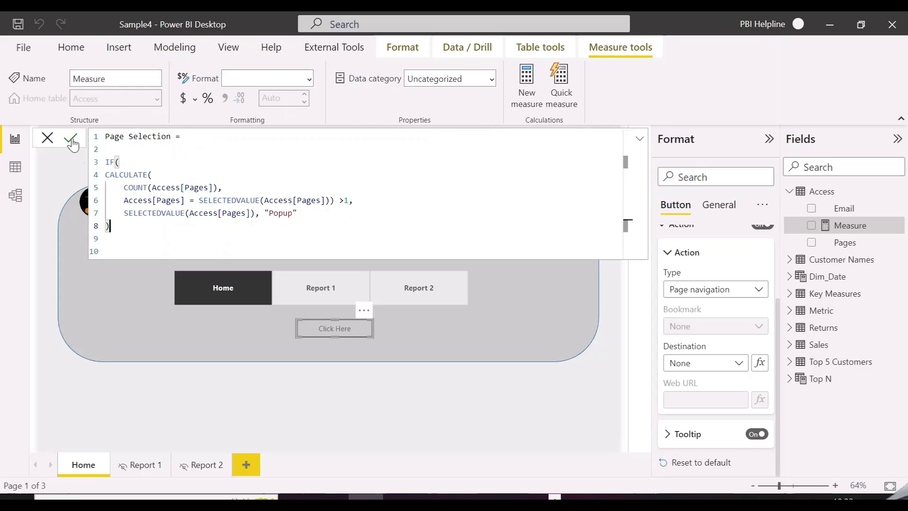
left_click(72, 139)
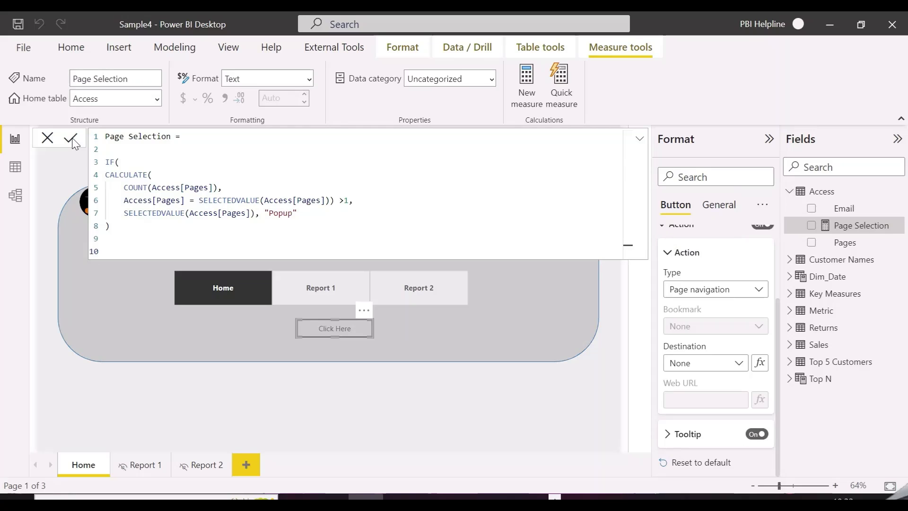
Duplicate the Home page, rename the copy popup, and hide it.
right_click(87, 461)
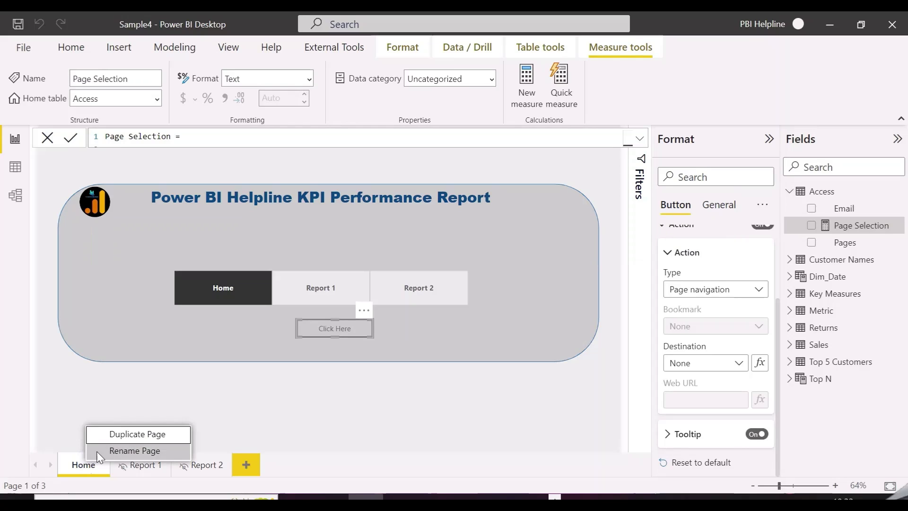
left_click(138, 434)
left_click(278, 466)
double_click(278, 466)
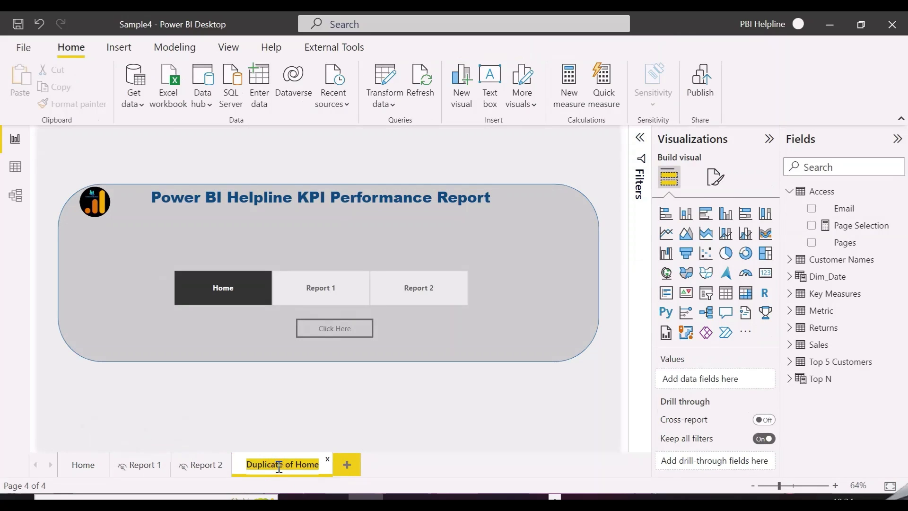
type("popup")
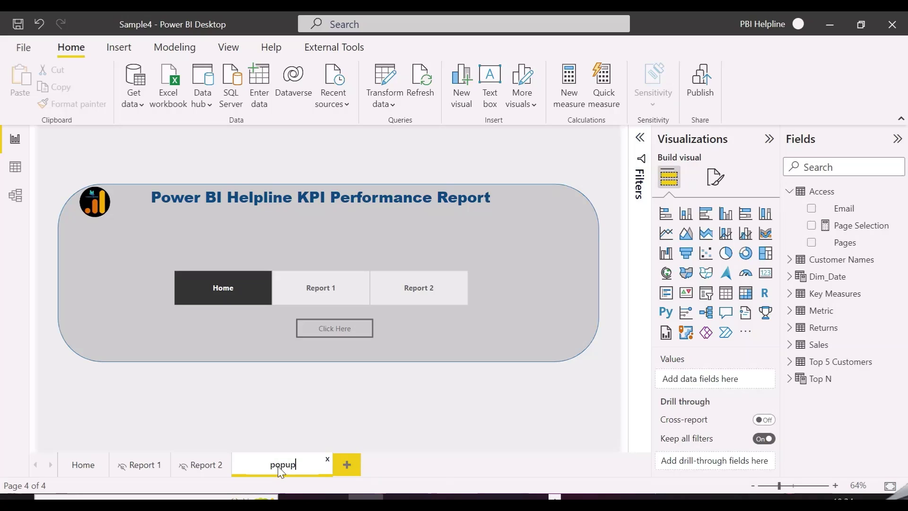
key("Return")
right_click(257, 465)
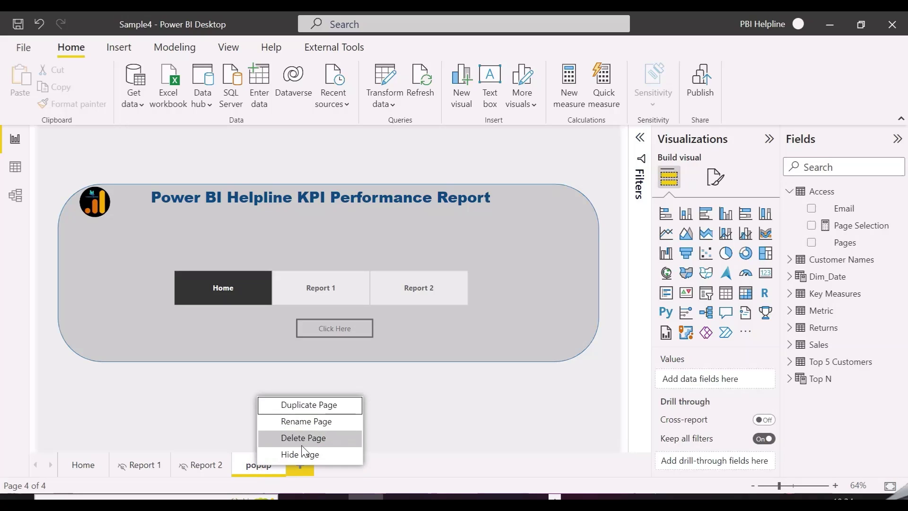
left_click(300, 455)
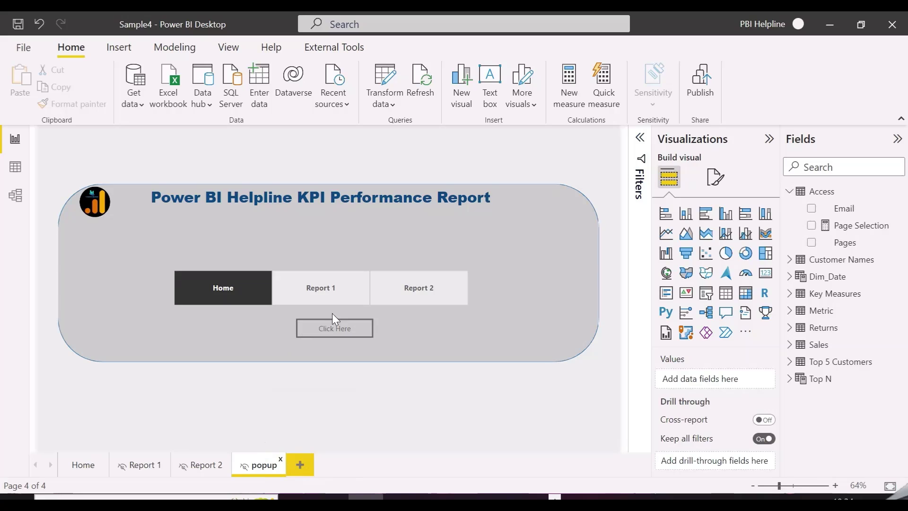
left_click(118, 47)
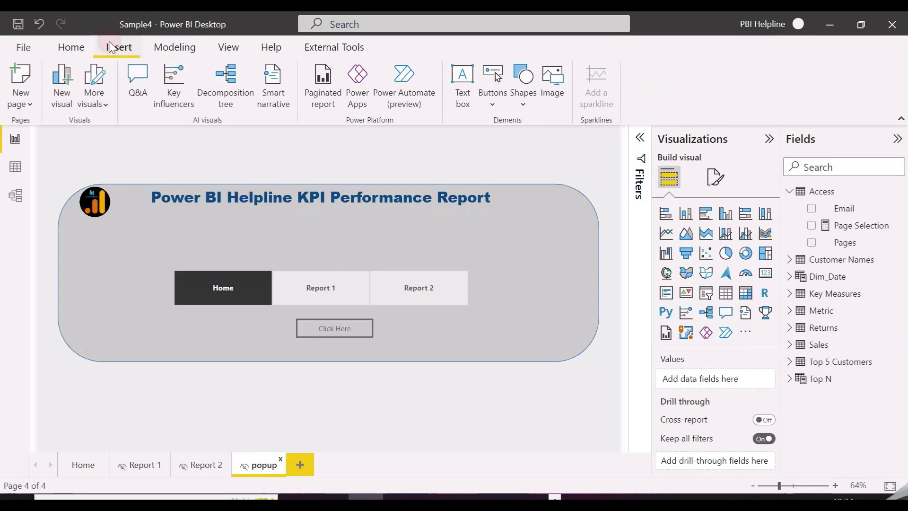
Stretch a light grey rectangle over the whole popup page at 42% transparency.
left_click(524, 101)
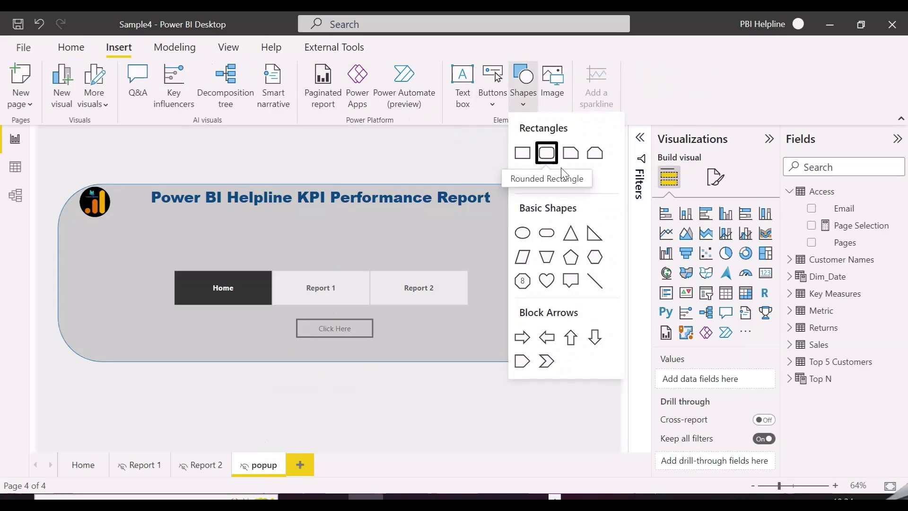
left_click(523, 153)
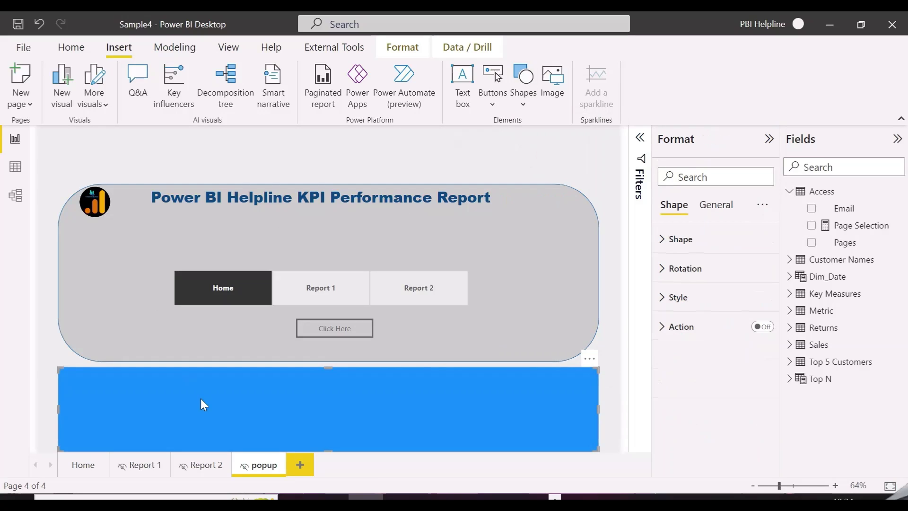
left_click_drag(201, 399, 137, 159)
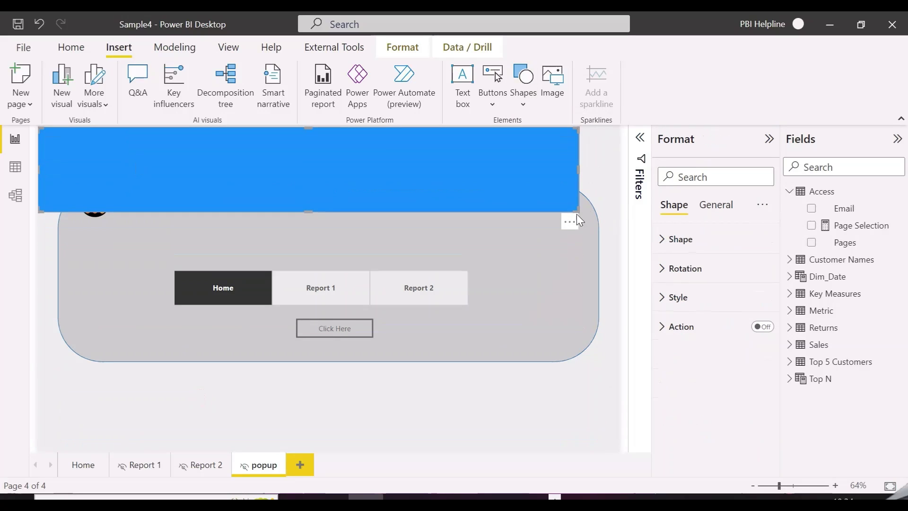
left_click_drag(577, 208, 635, 452)
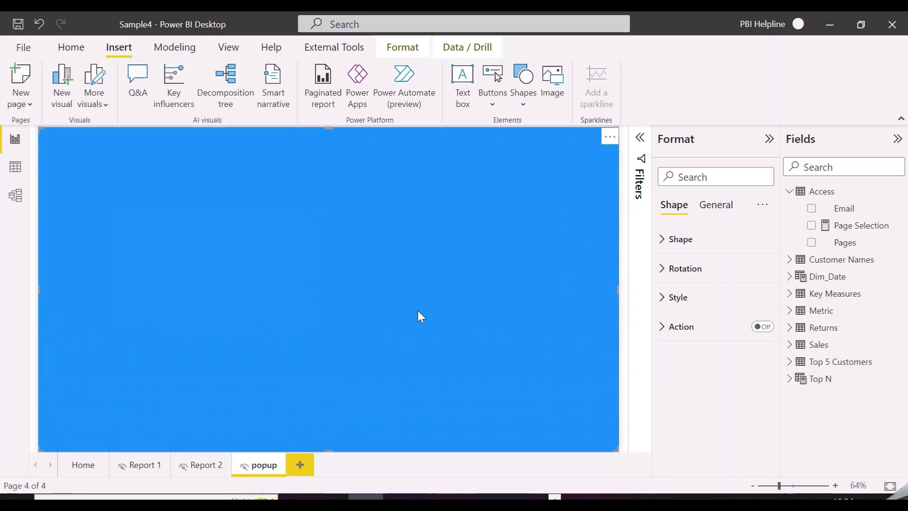
left_click(705, 296)
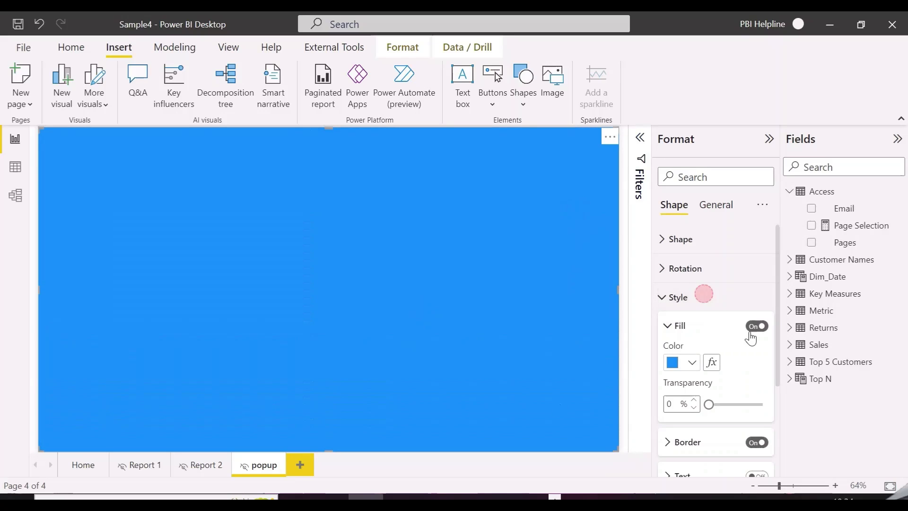
left_click(693, 365)
left_click(682, 174)
left_click_drag(708, 405, 733, 403)
left_click(118, 50)
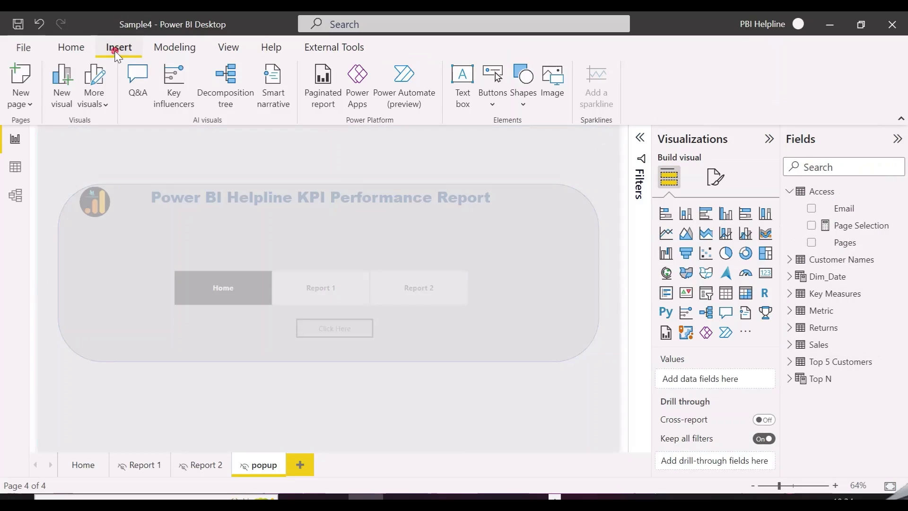
left_click(492, 103)
Place a blank button above the page tiles with text 'Access Denied - You Don't Have permission to view this report...'.
left_click(508, 308)
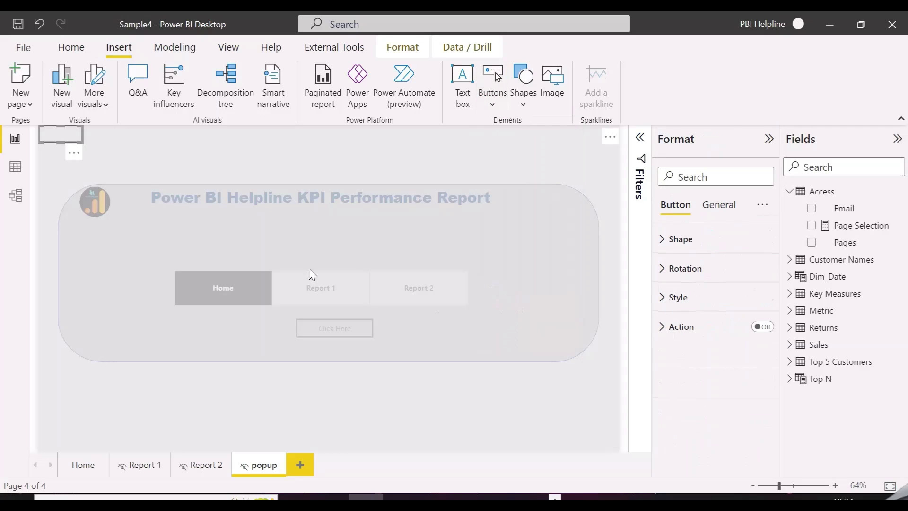
left_click_drag(60, 134, 463, 316)
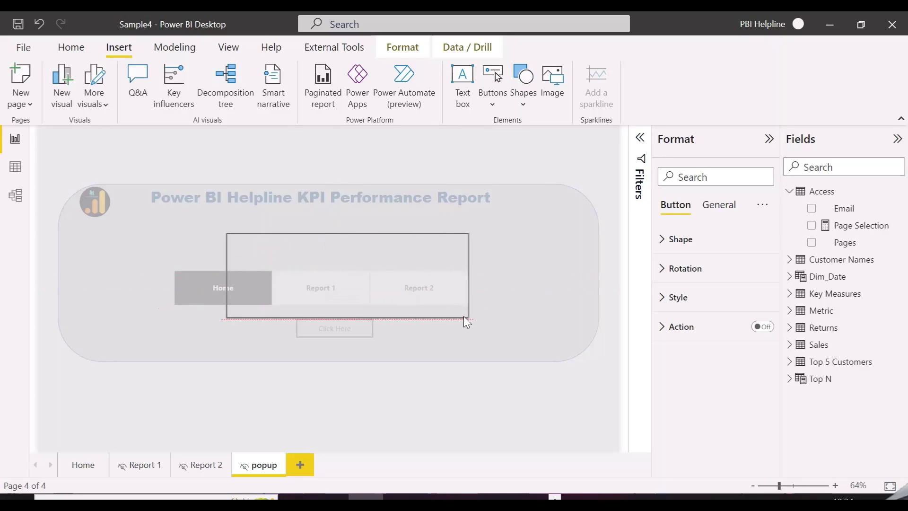
left_click_drag(407, 298, 400, 298)
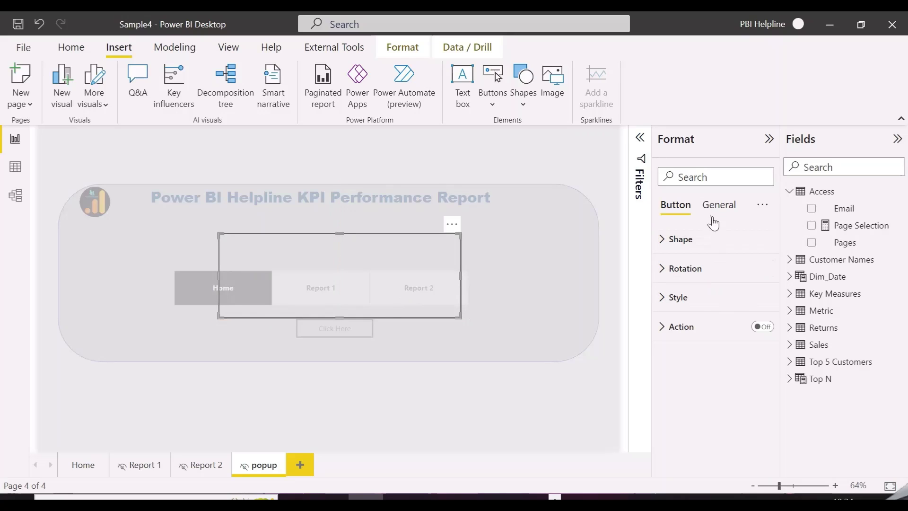
left_click(687, 298)
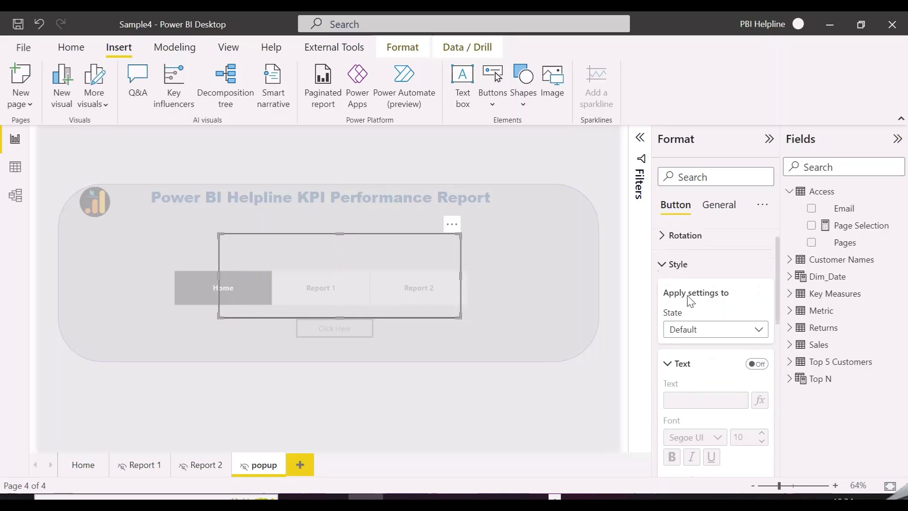
scroll(691, 301, "down", 1)
left_click(757, 323)
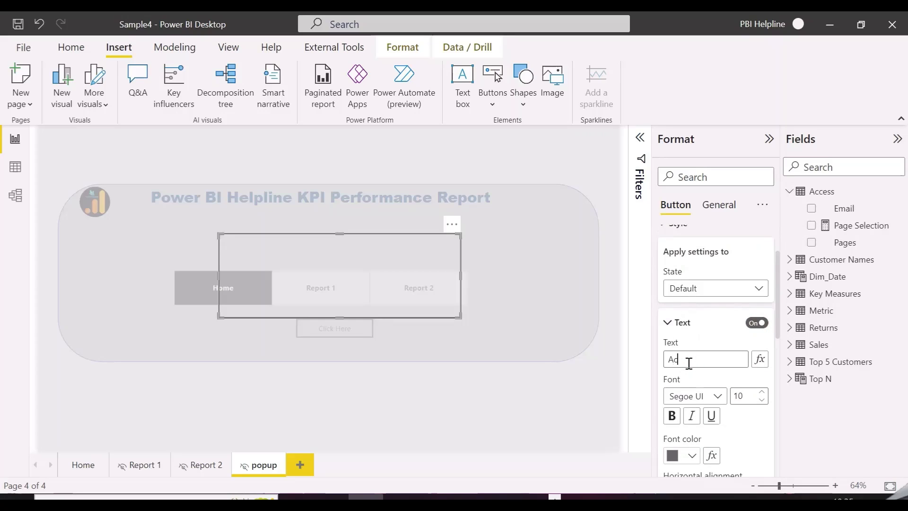
left_click(688, 362)
type("Access")
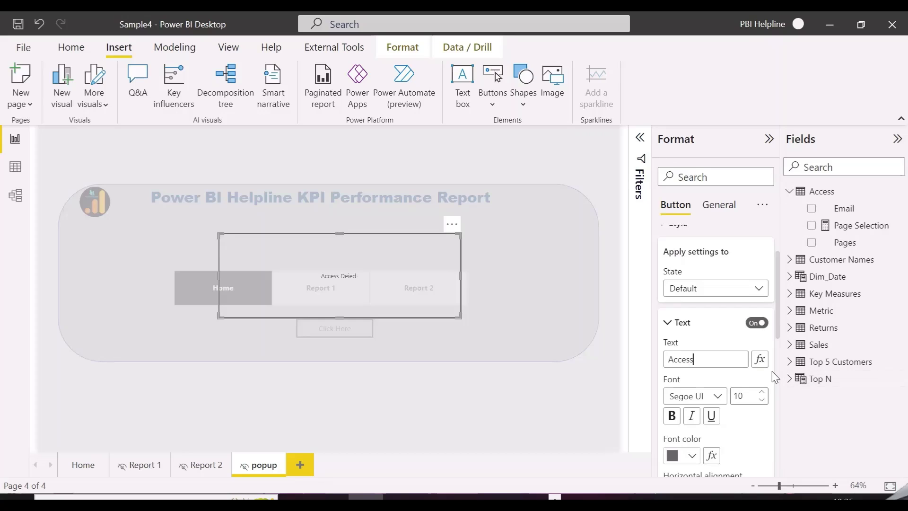
type(" Denied - You Don't")
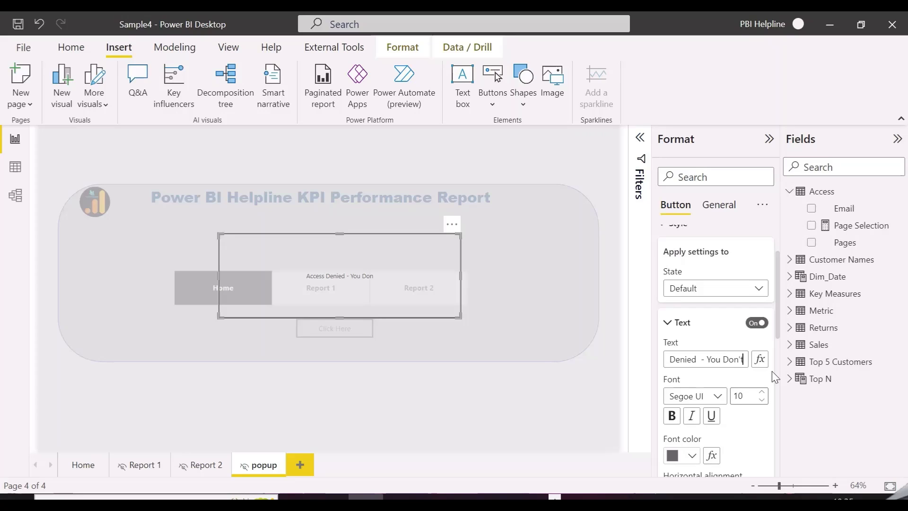
type(" Have")
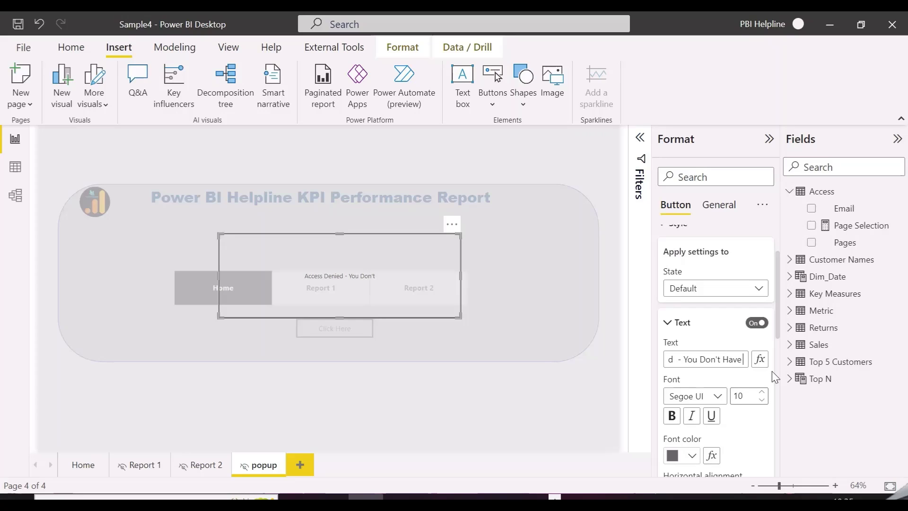
type(" permissio")
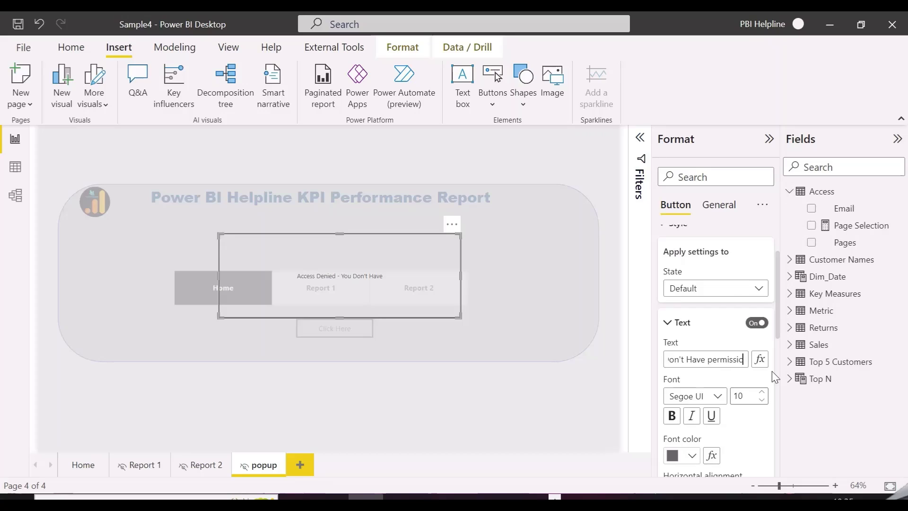
type("n to view this report, K")
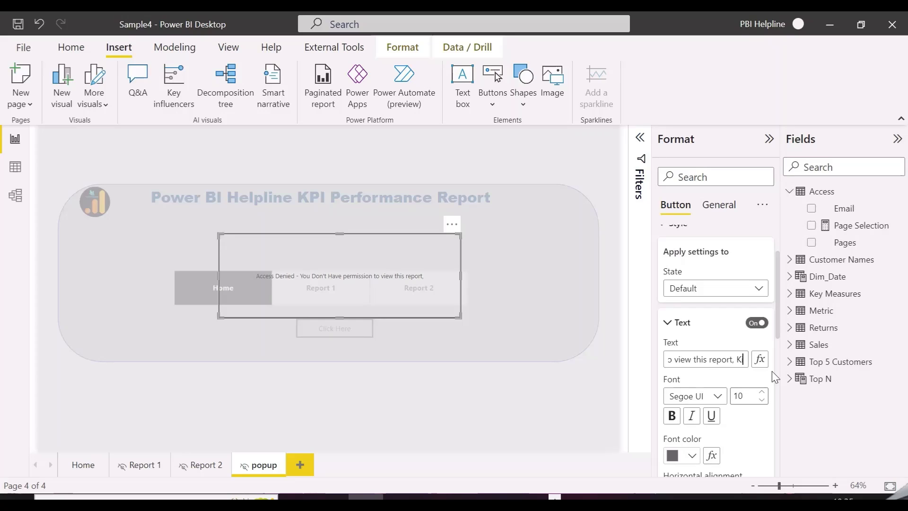
type("indly send an a")
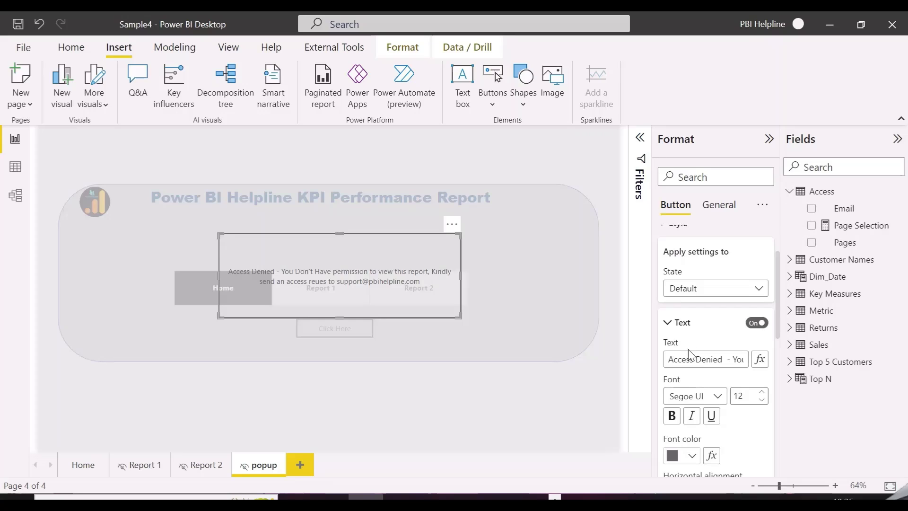
Make the message text bold dark red on a white background at about 9% transparency.
left_click(672, 416)
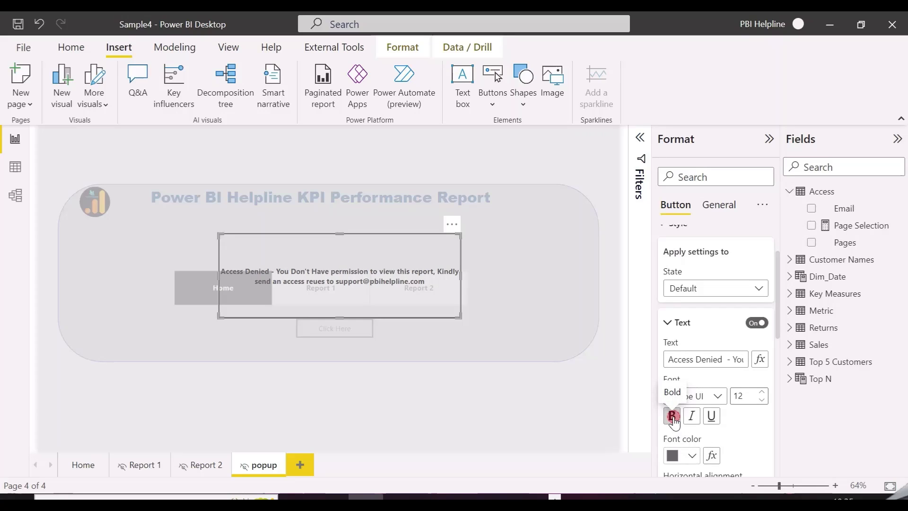
left_click(691, 456)
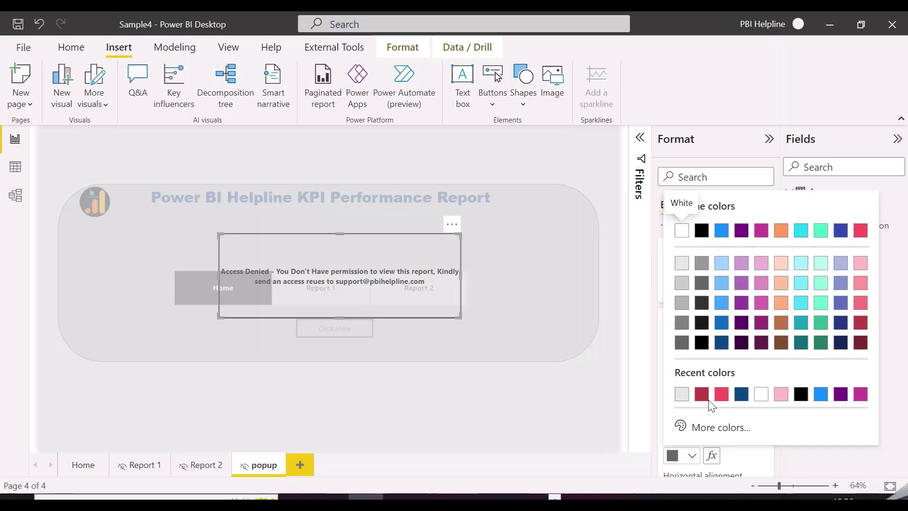
left_click(703, 396)
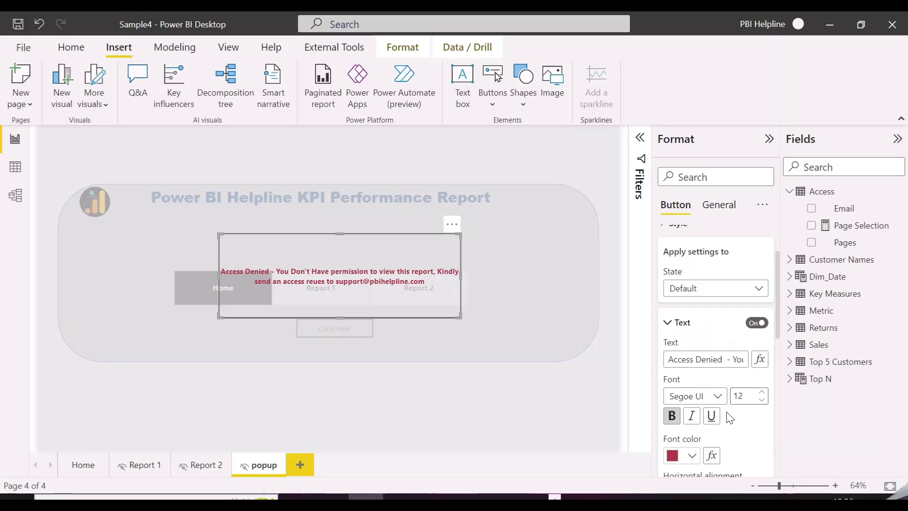
left_click(719, 205)
scroll(700, 297, "down", 1)
left_click(757, 295)
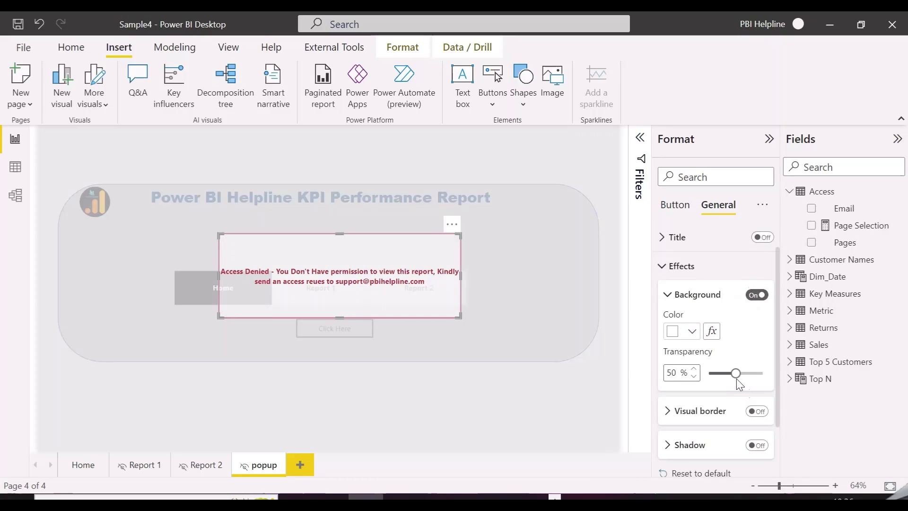
left_click_drag(735, 373, 714, 375)
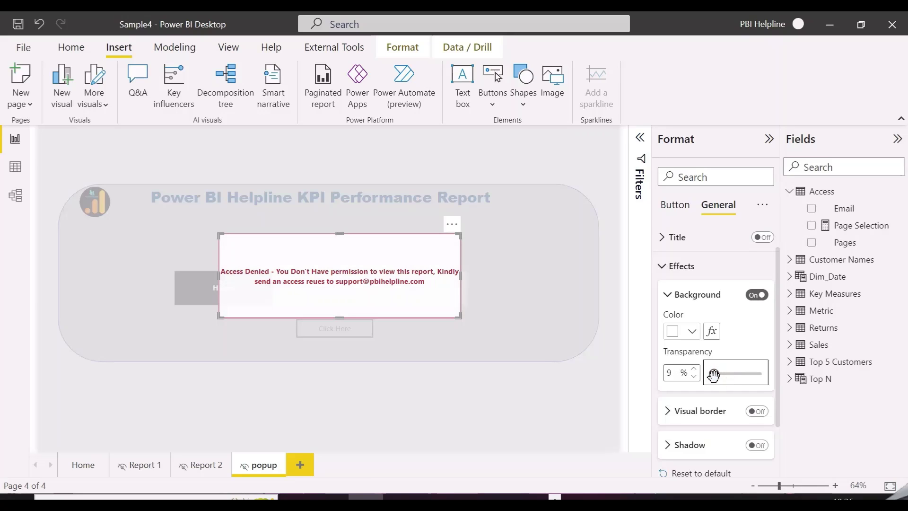
left_click(36, 370)
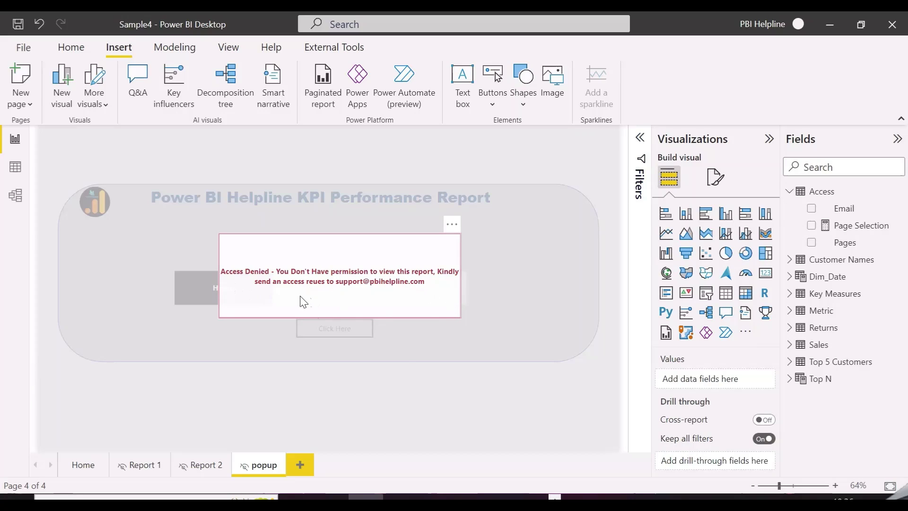
Set the Home page Click Here button's Destination to the Page Selection measure's field value.
left_click(349, 296)
left_click(83, 465)
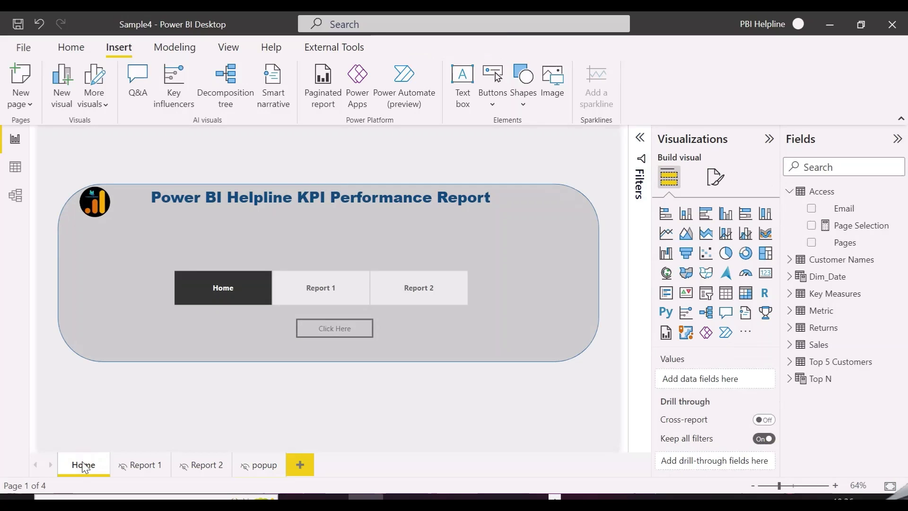
left_click(344, 330)
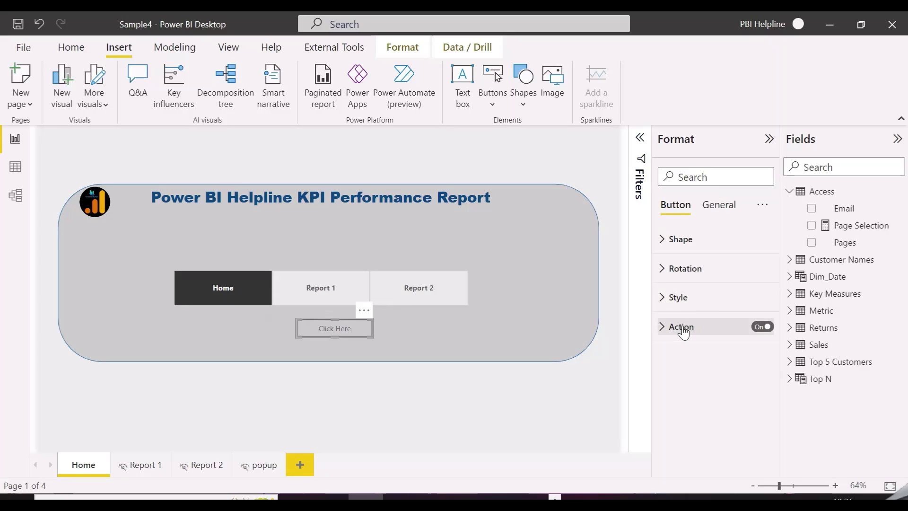
left_click(682, 328)
scroll(708, 395, "down", 2)
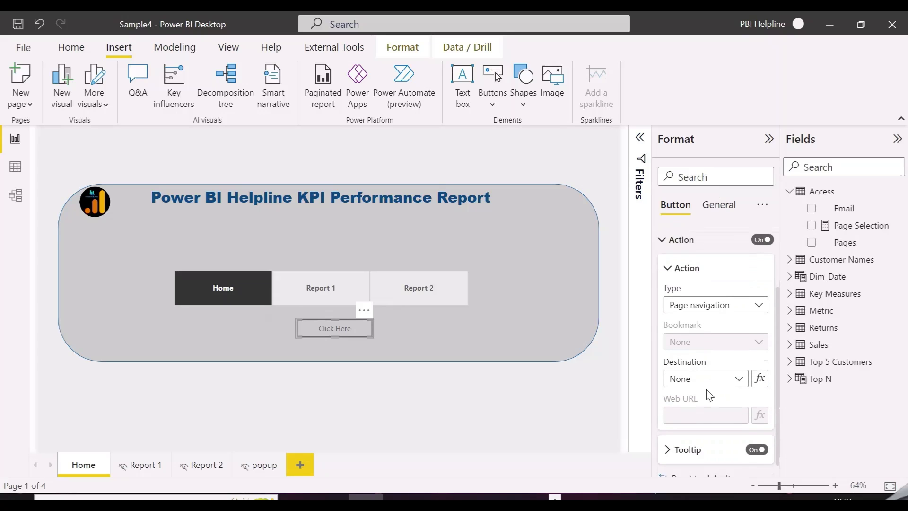
left_click(759, 374)
type("page")
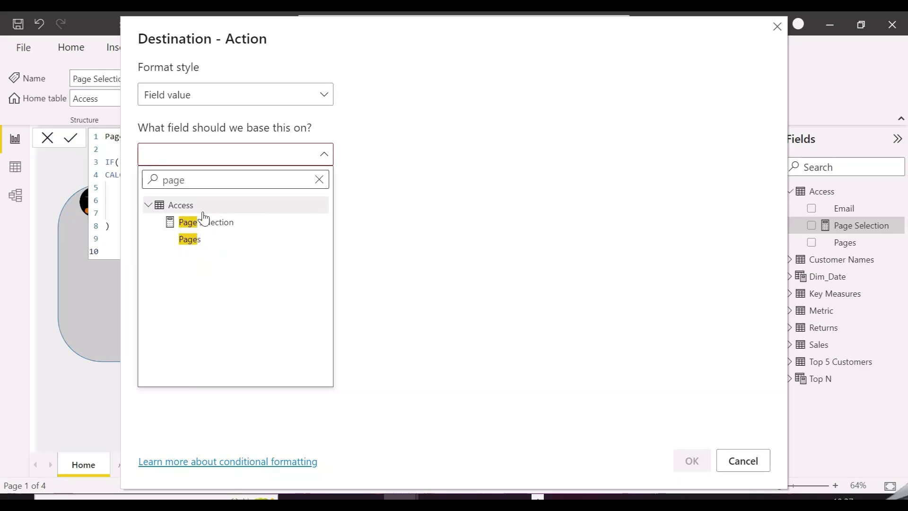
left_click(203, 220)
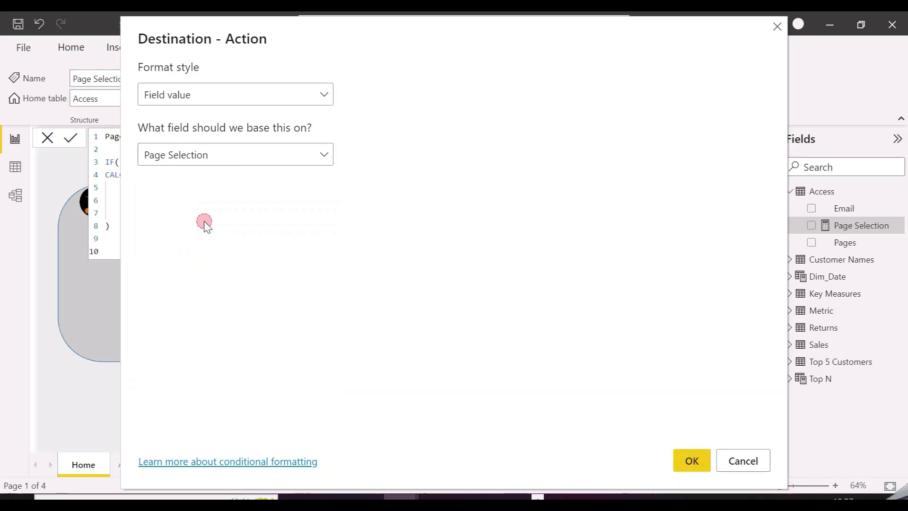
left_click(691, 461)
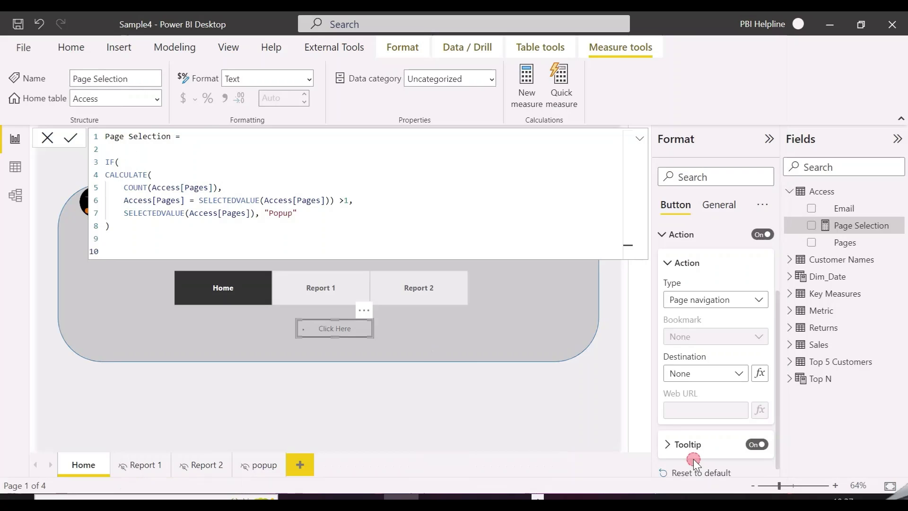
left_click(640, 138)
key("Escape")
left_click(228, 47)
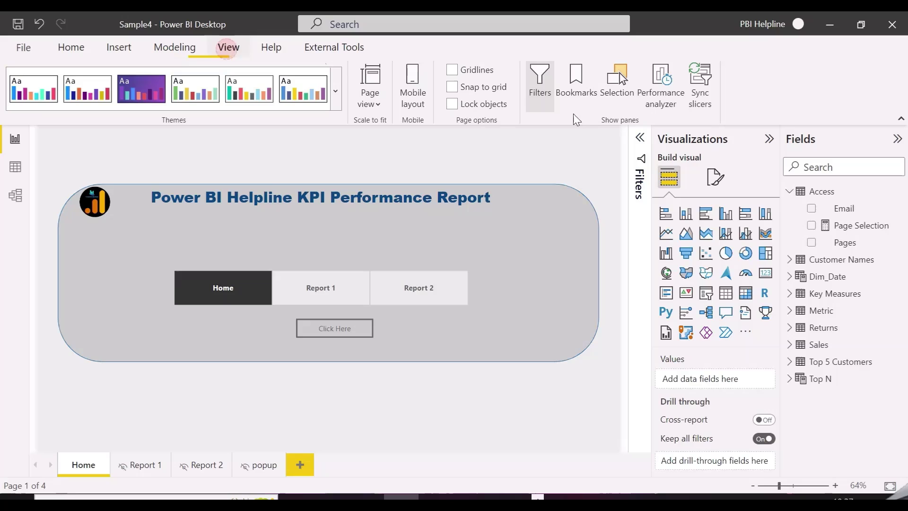
Add a bookmark of the Home page, rename it Home, and close the Bookmarks pane.
left_click(580, 84)
left_click(547, 163)
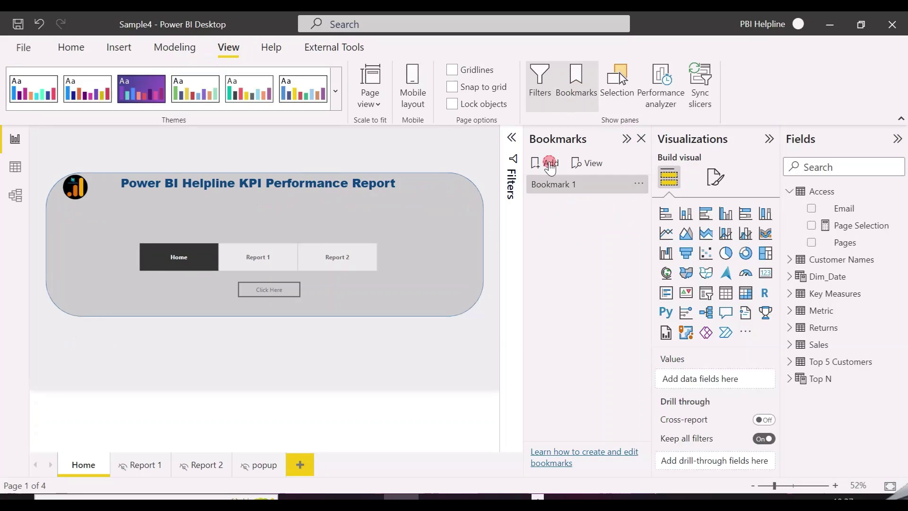
double_click(566, 182)
type("Home")
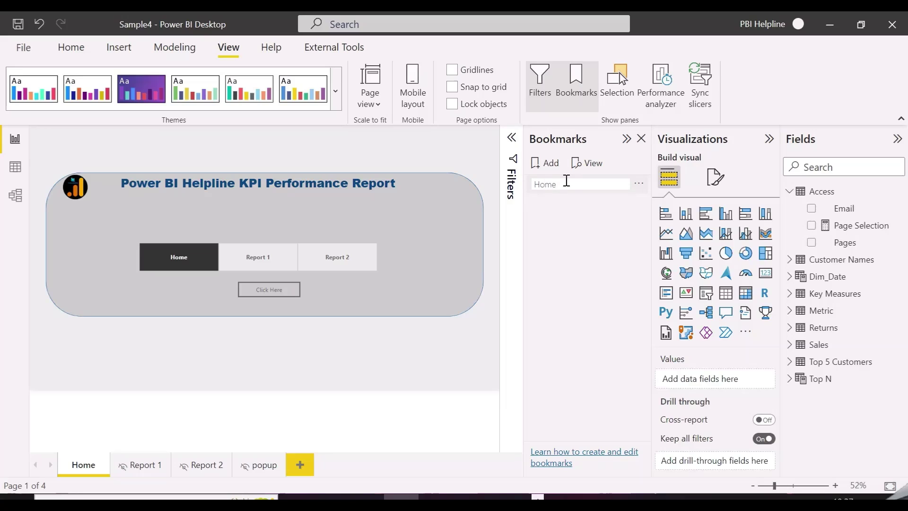
key("Return")
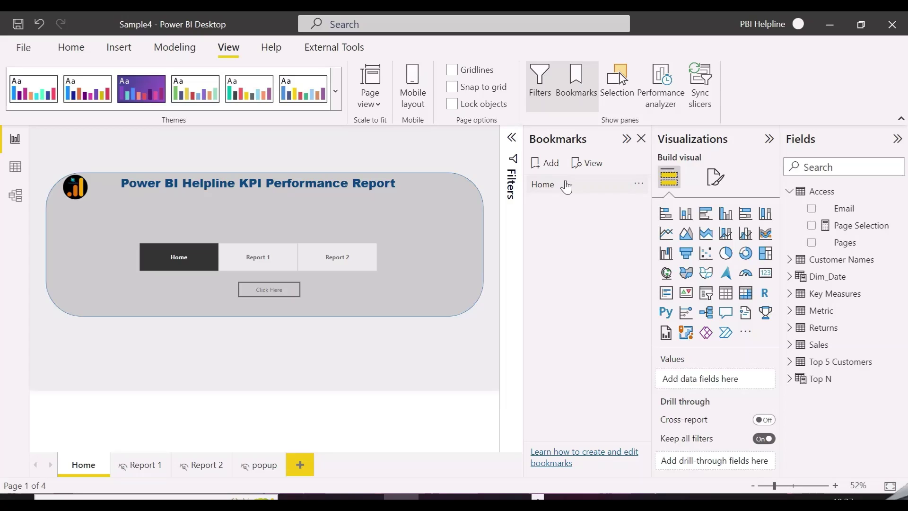
left_click(638, 184)
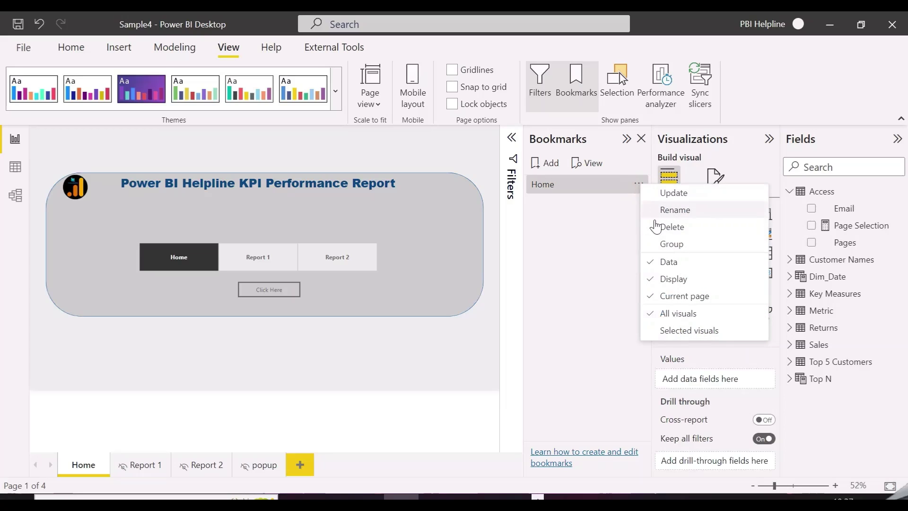
left_click(479, 393)
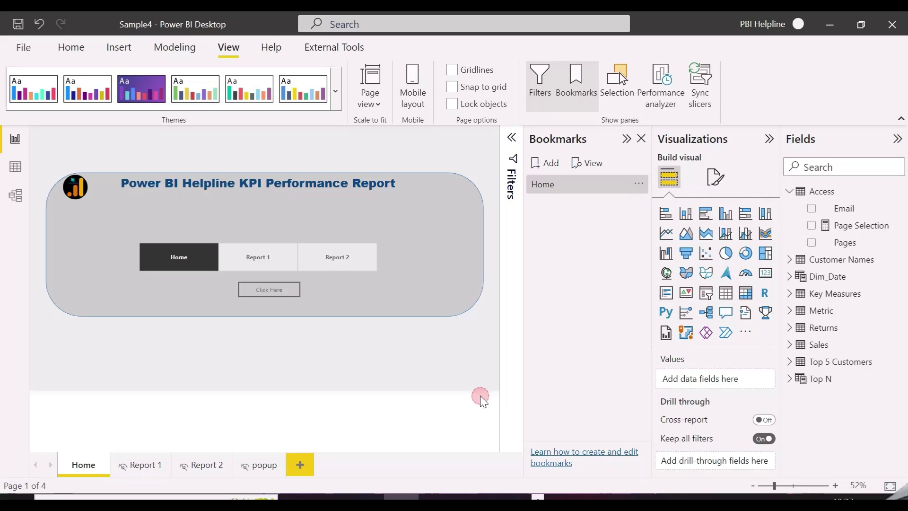
left_click(642, 139)
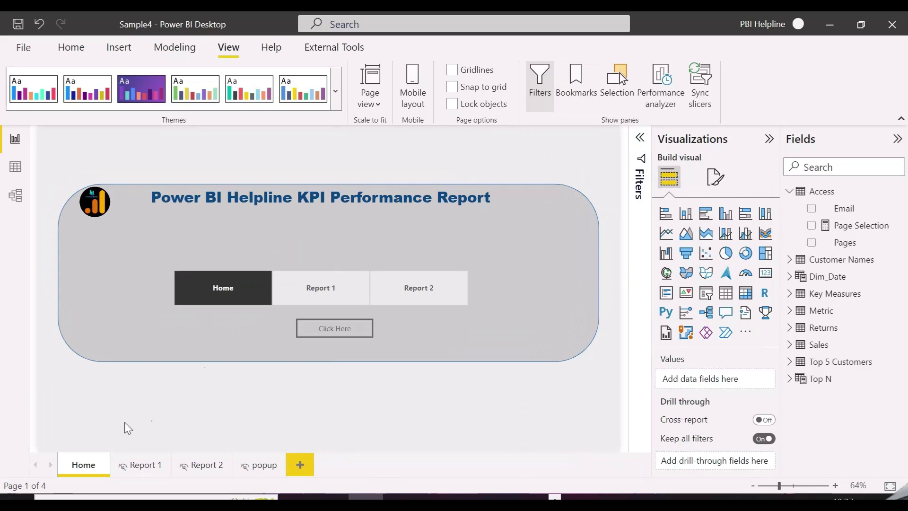
Turn on Report 1's Home button action as a Bookmark action linked to Home.
left_click(138, 467)
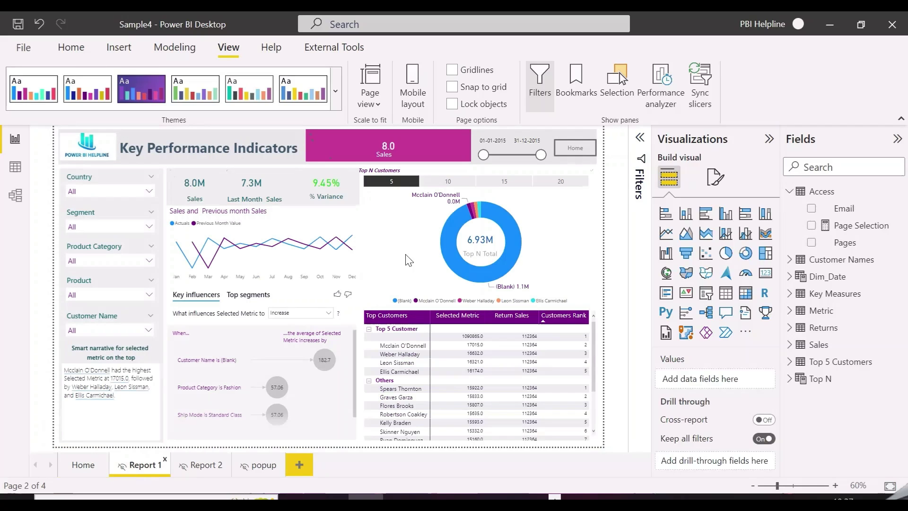
left_click(575, 148)
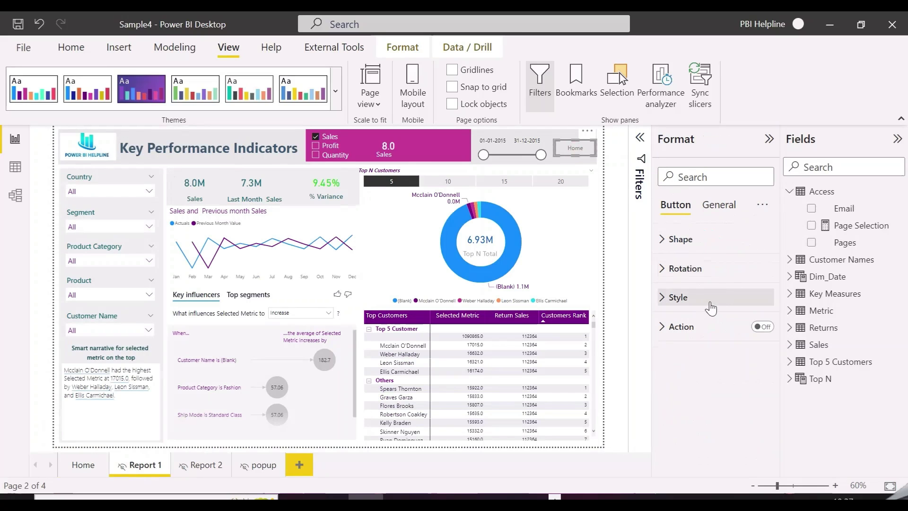
left_click(758, 326)
left_click(688, 337)
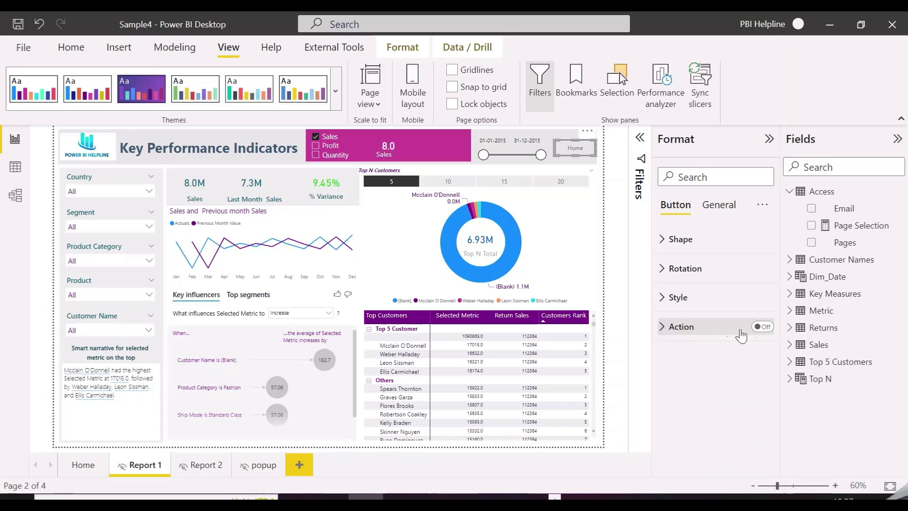
left_click(761, 326)
left_click(685, 333)
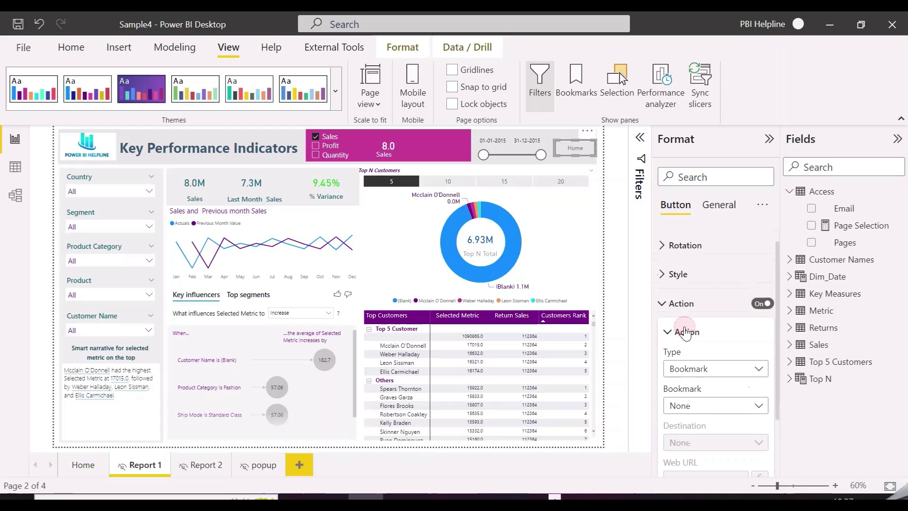
left_click(718, 336)
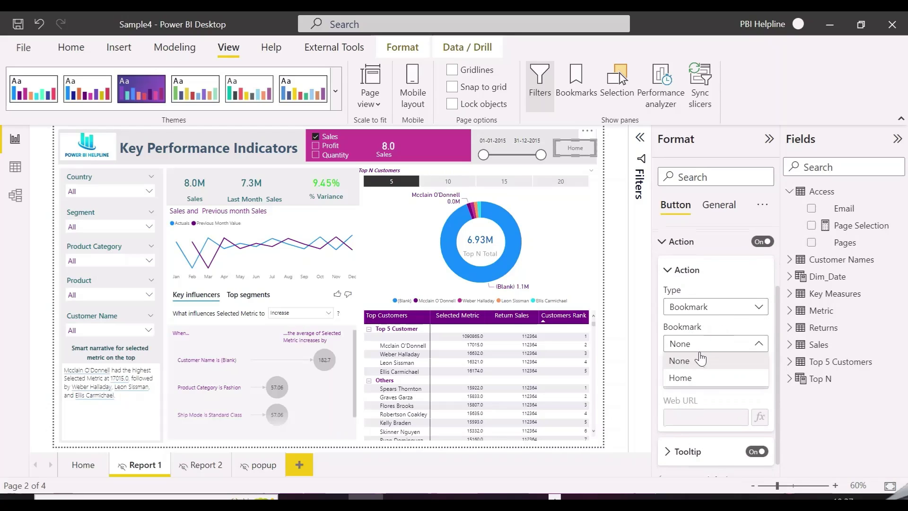
left_click(688, 377)
left_click(686, 246)
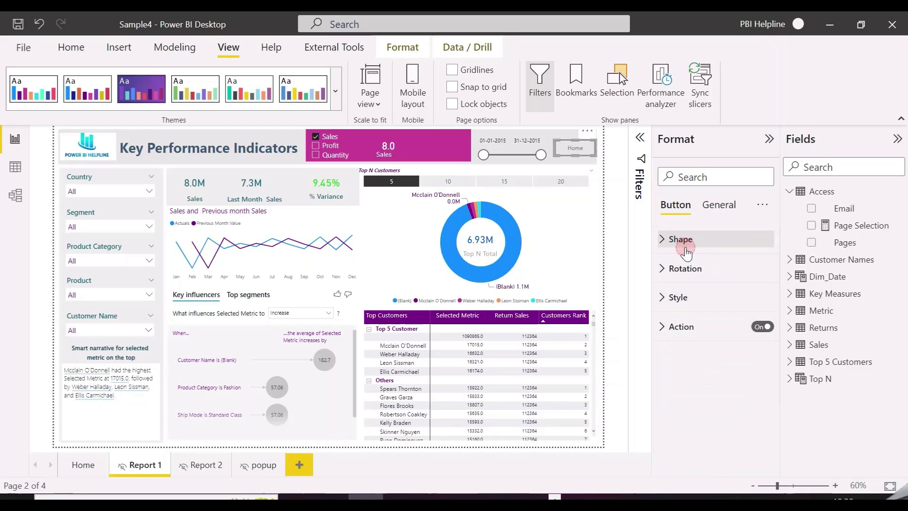
Turn on the action for Report 2's Home button.
left_click(205, 467)
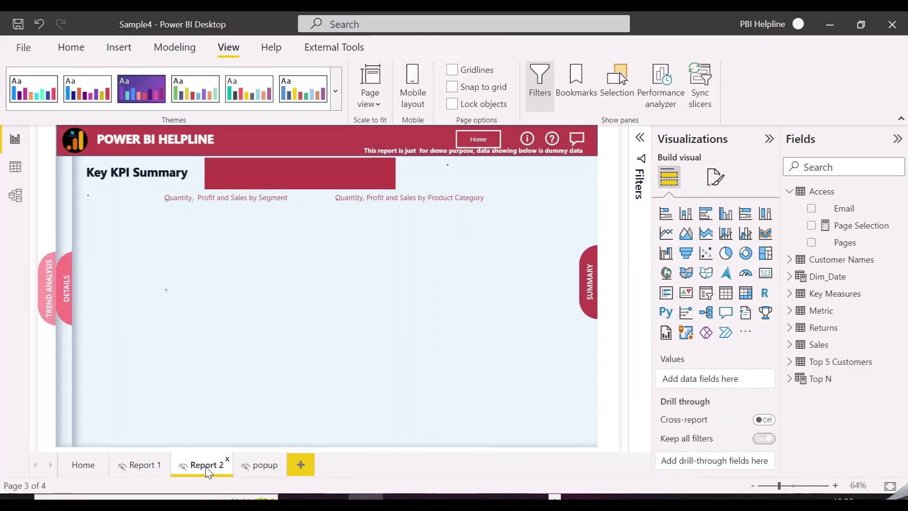
left_click(477, 140)
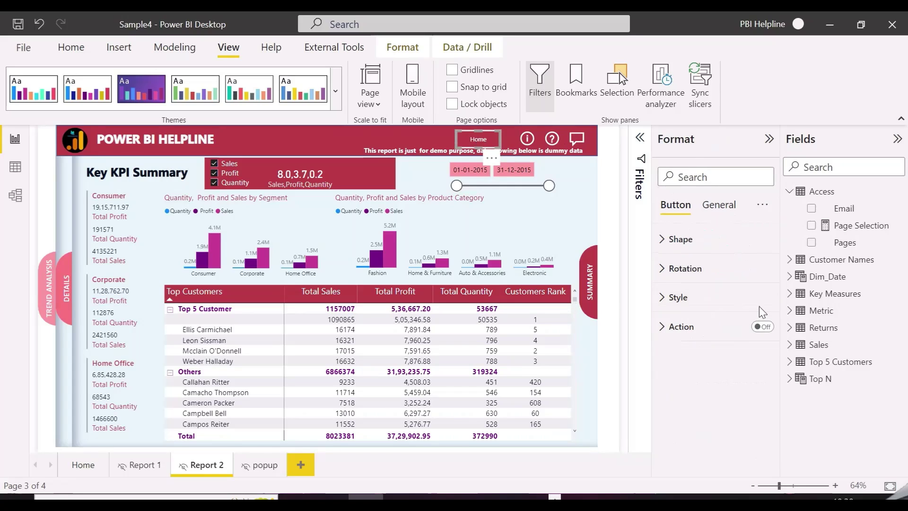
left_click(762, 326)
left_click(677, 327)
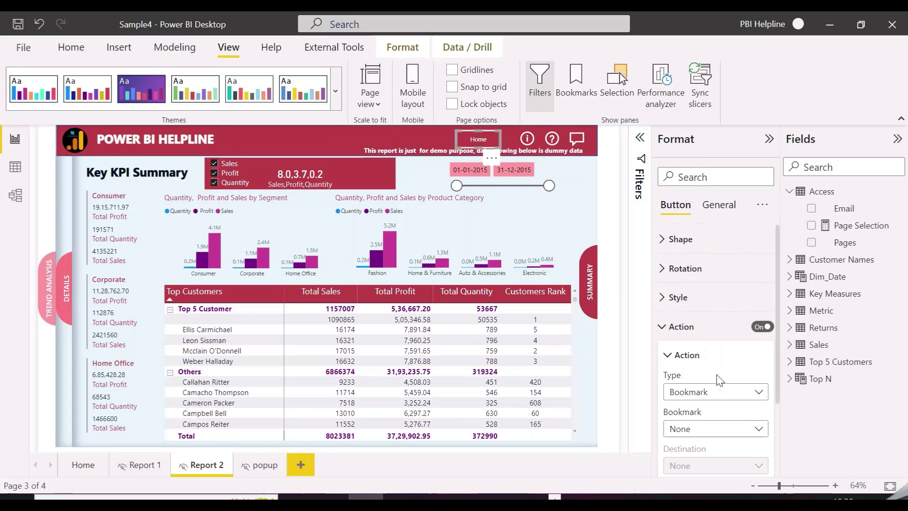
left_click(686, 429)
left_click(696, 461)
left_click(264, 466)
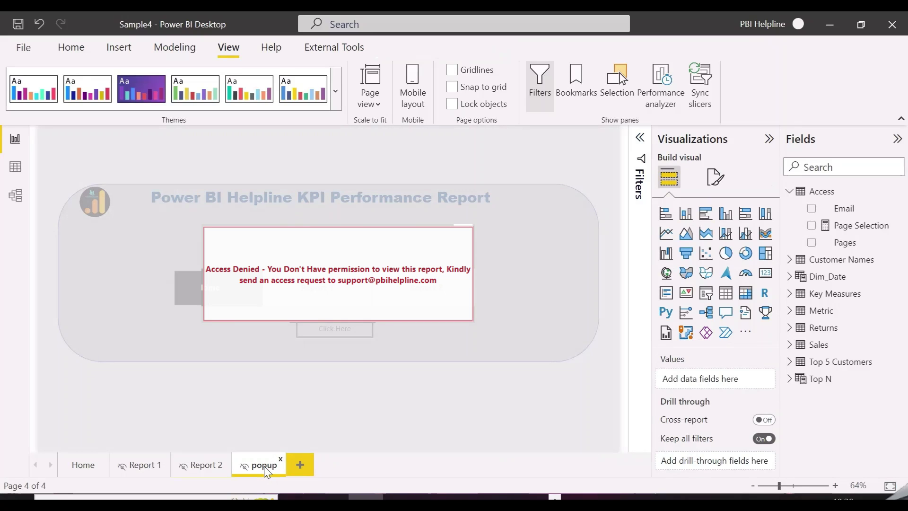
Give the popup page button a Bookmark action pointing to the Home bookmark.
left_click(338, 274)
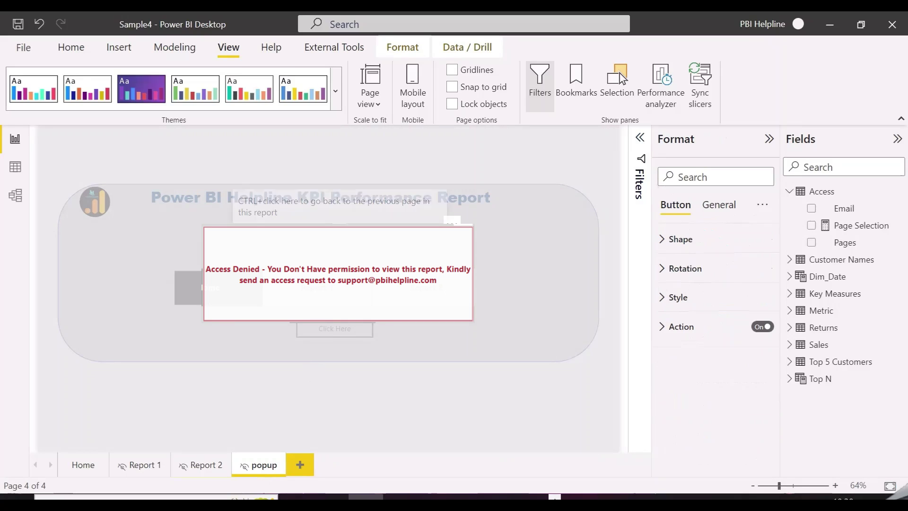
left_click(682, 326)
left_click(717, 396)
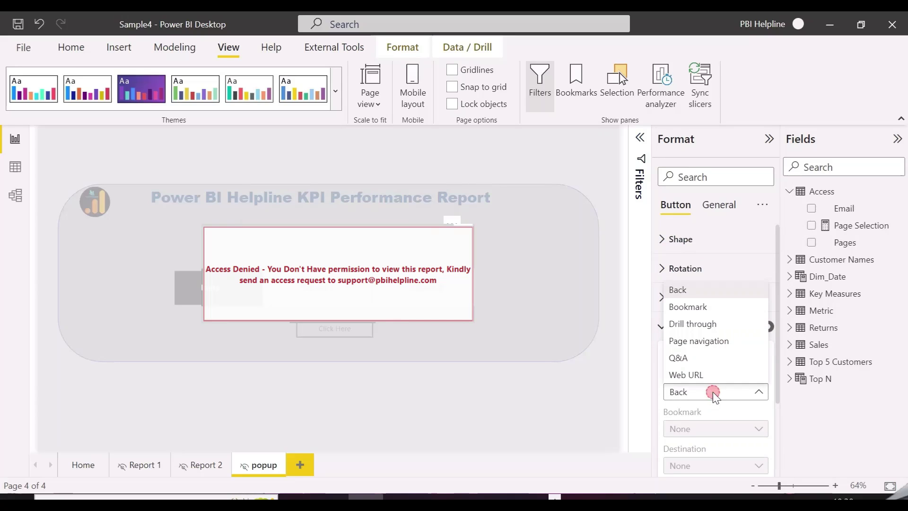
left_click(701, 306)
scroll(718, 378, "down", 3)
left_click(711, 327)
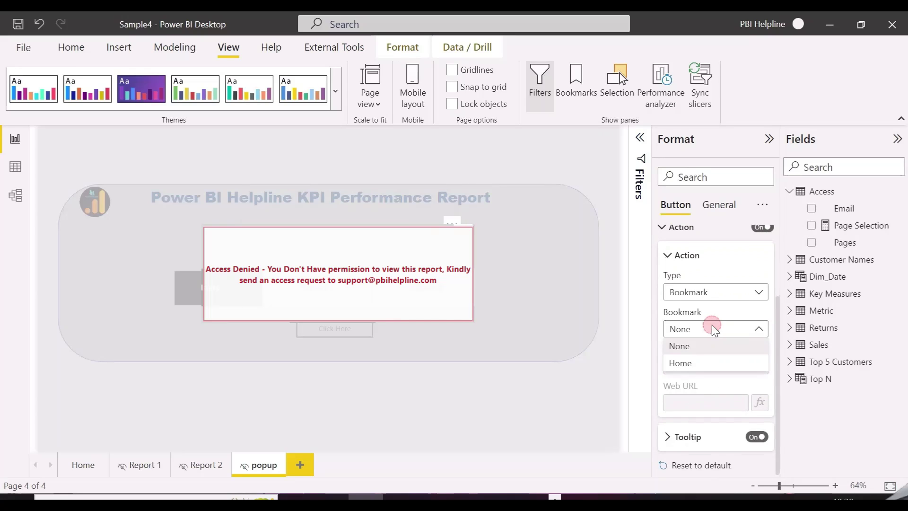
left_click(699, 364)
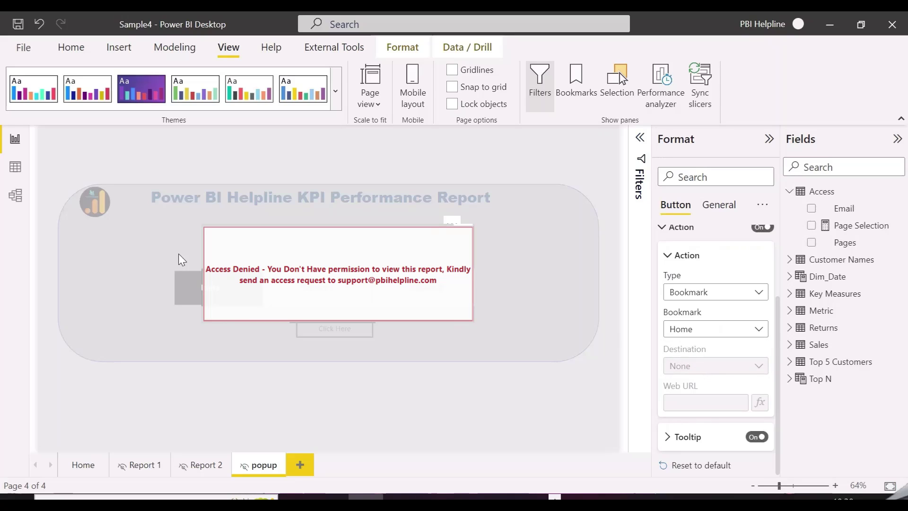
Bring the Access Denied message box to the front.
left_click(38, 327)
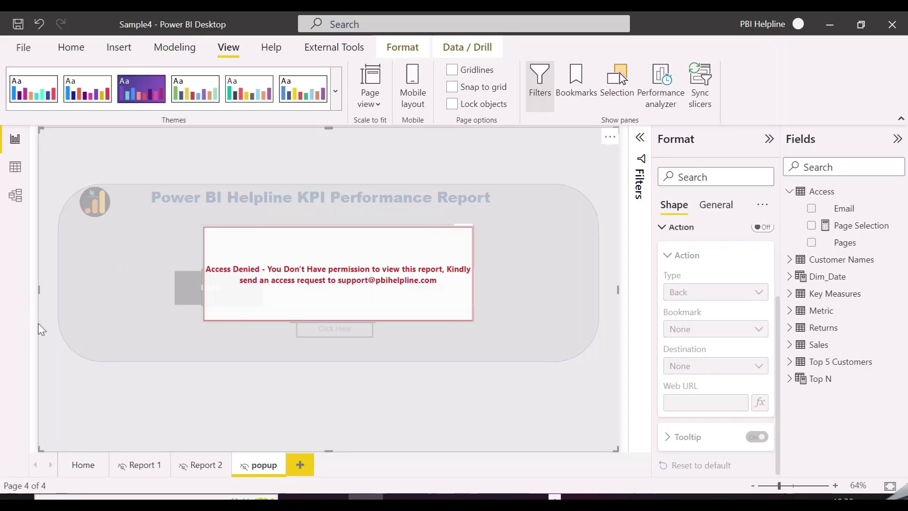
left_click(37, 355)
left_click(340, 237)
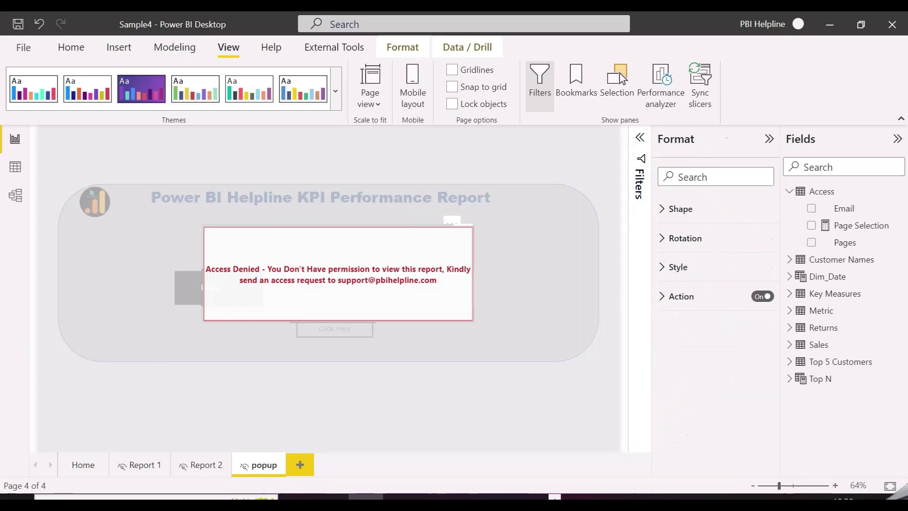
left_click(395, 47)
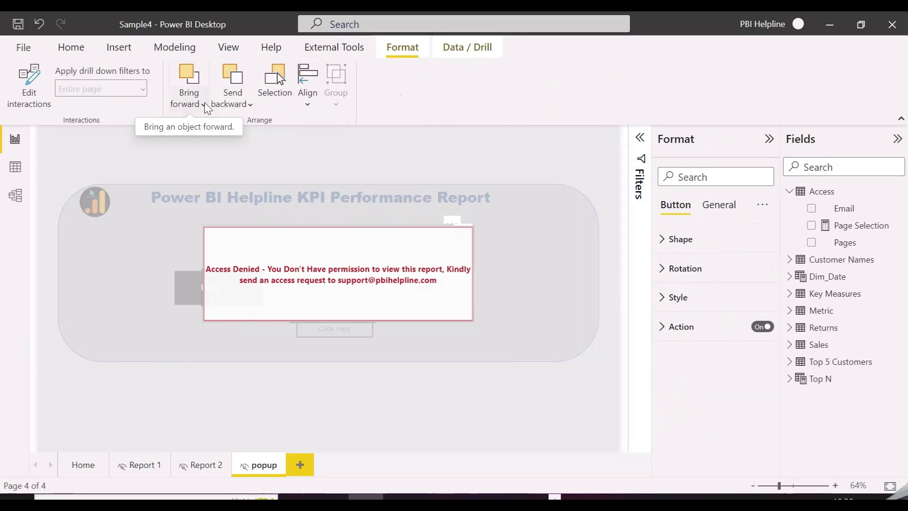
left_click(189, 100)
left_click(211, 151)
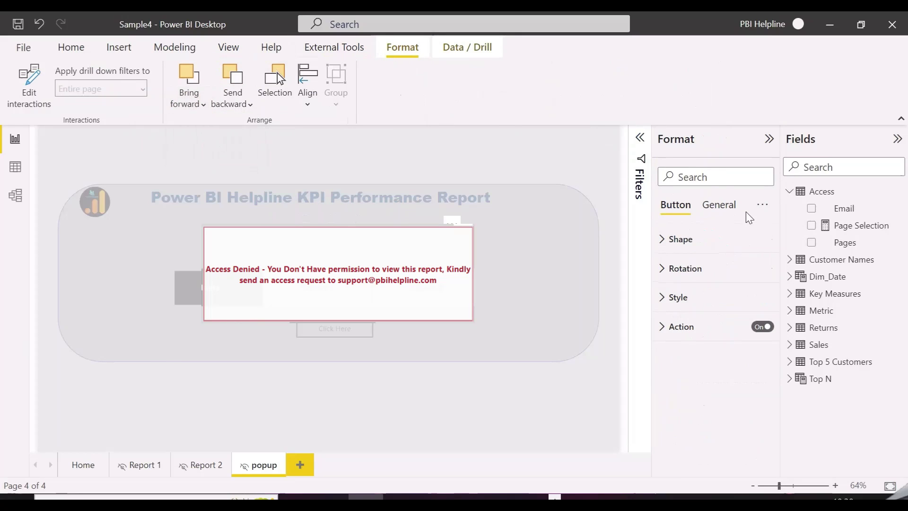
Turn on Maintain layer order for the popup page, then return to the Home page.
left_click(715, 179)
type("main")
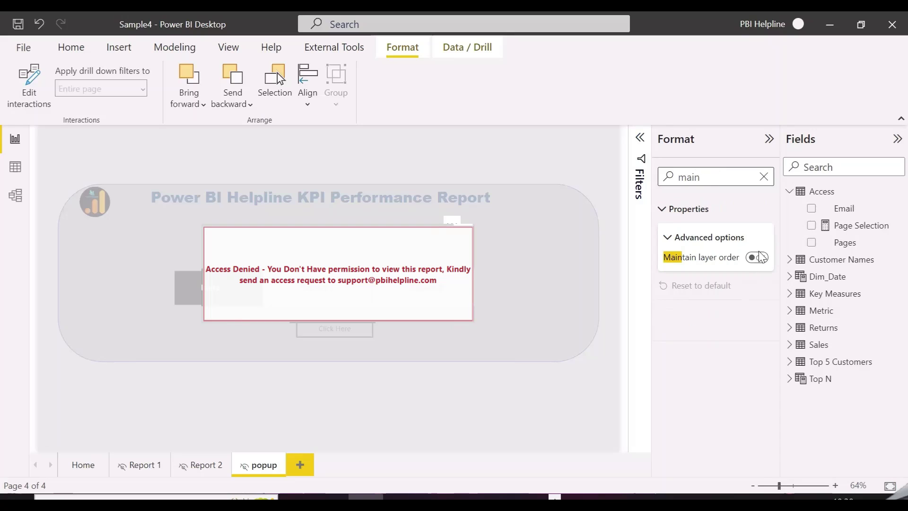
left_click(759, 257)
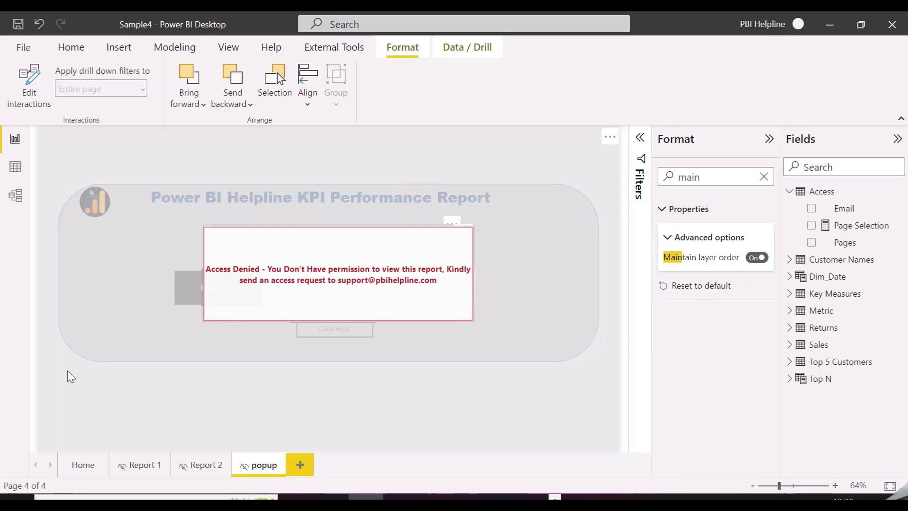
left_click(34, 363)
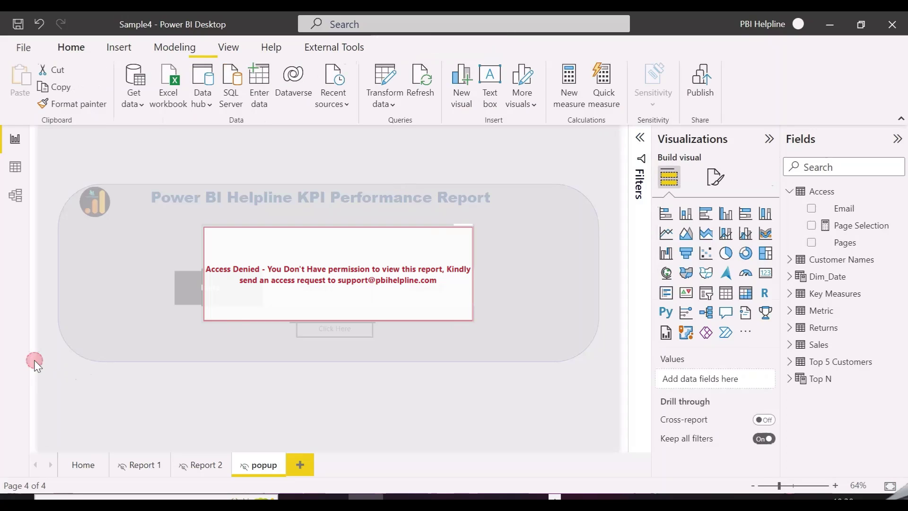
left_click(84, 466)
left_click(176, 47)
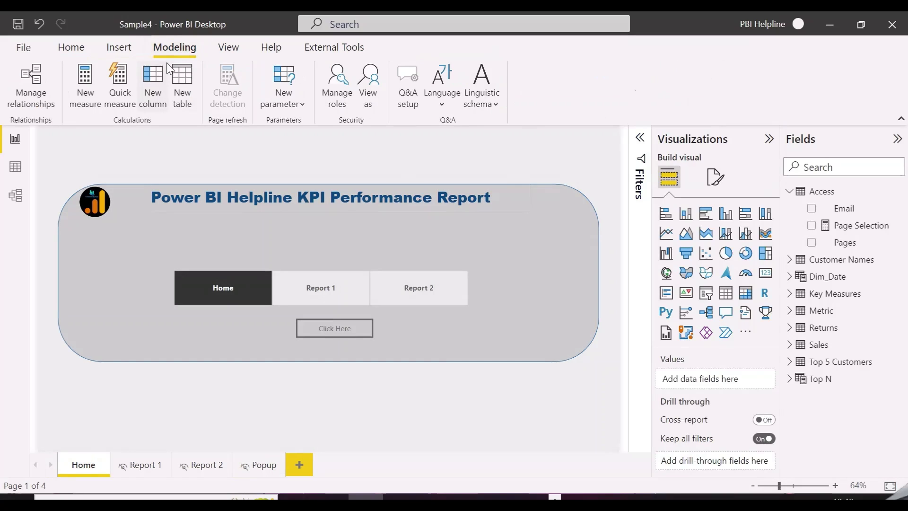
View the report as another user by entering their e-mail in View as roles.
left_click(364, 78)
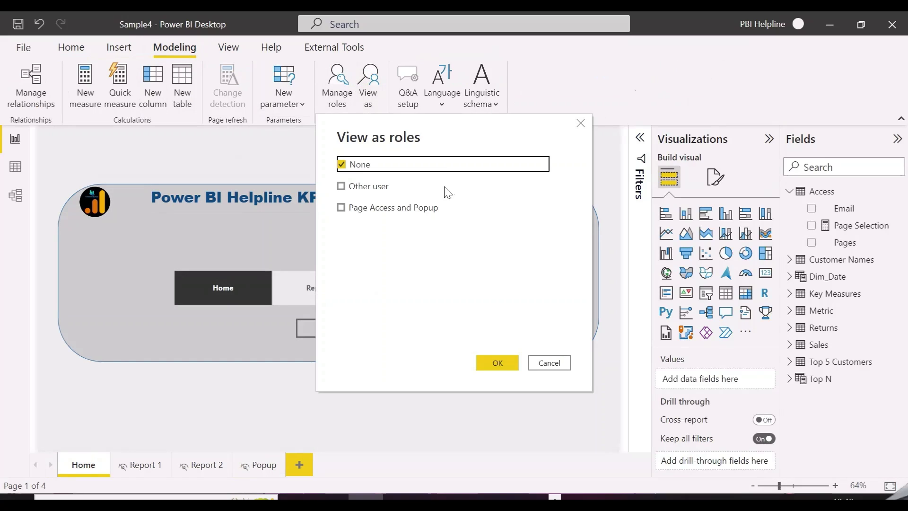
left_click_drag(424, 137, 648, 144)
left_click(600, 192)
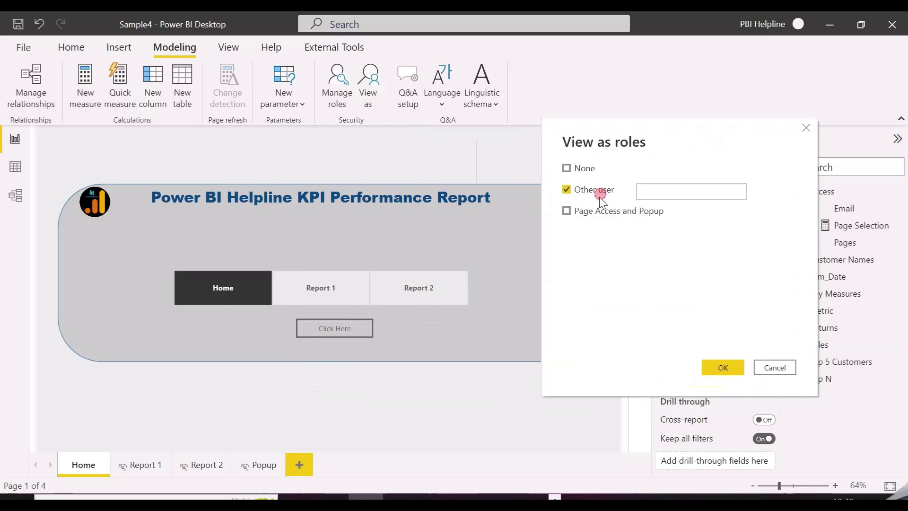
left_click(662, 195)
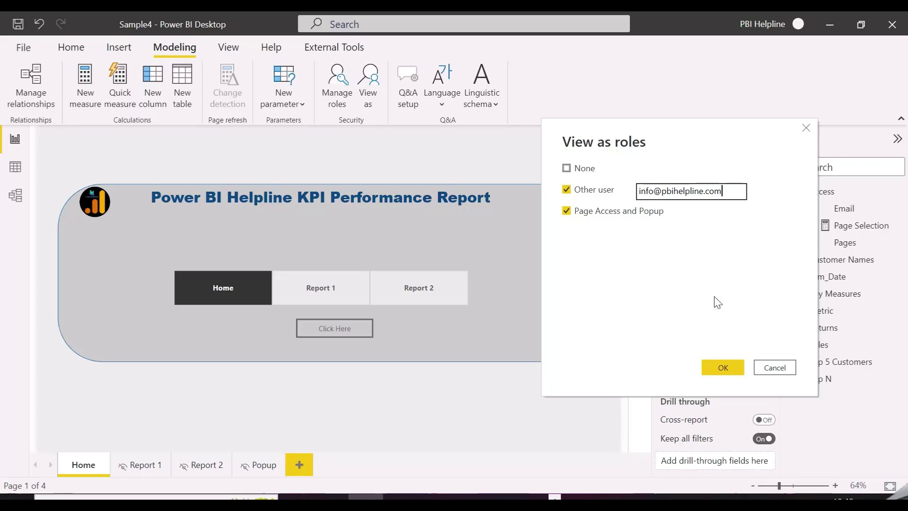
left_click(715, 367)
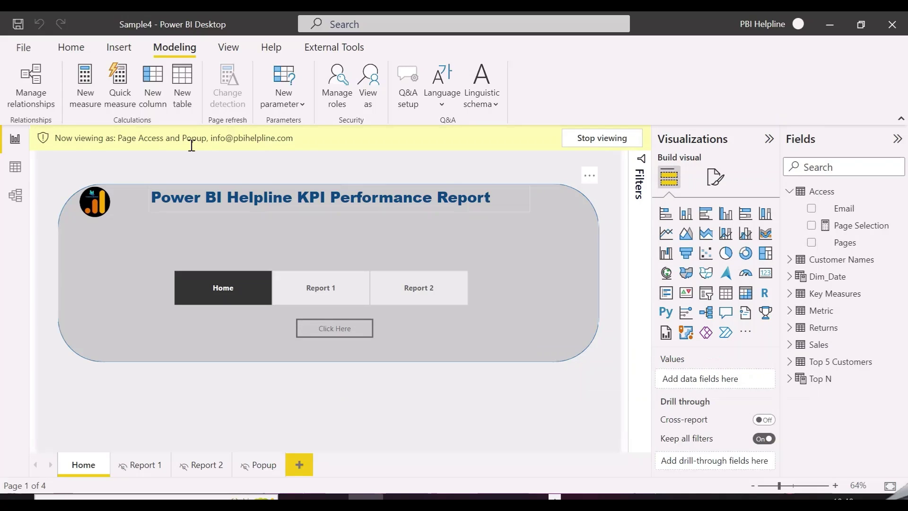
Test navigation as that user: Report 1 opens, Report 2 shows Access Denied.
left_click(17, 167)
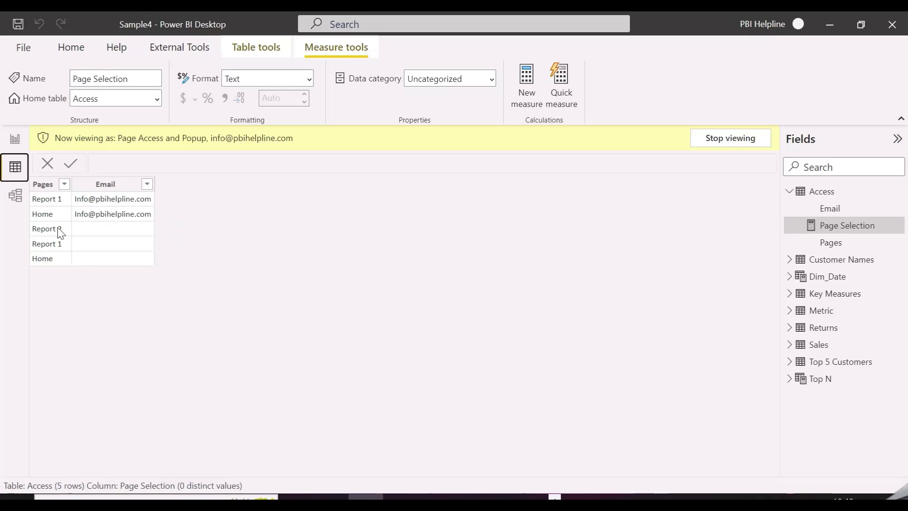
left_click(15, 139)
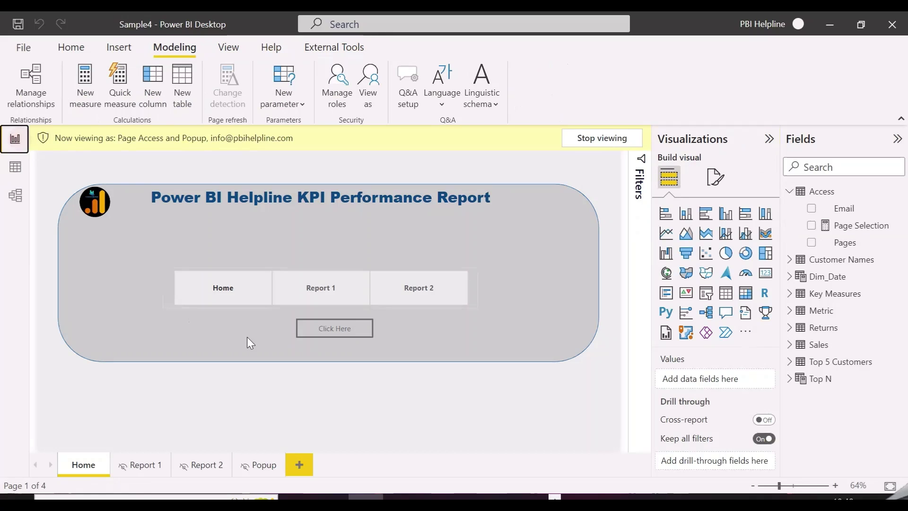
left_click(330, 291)
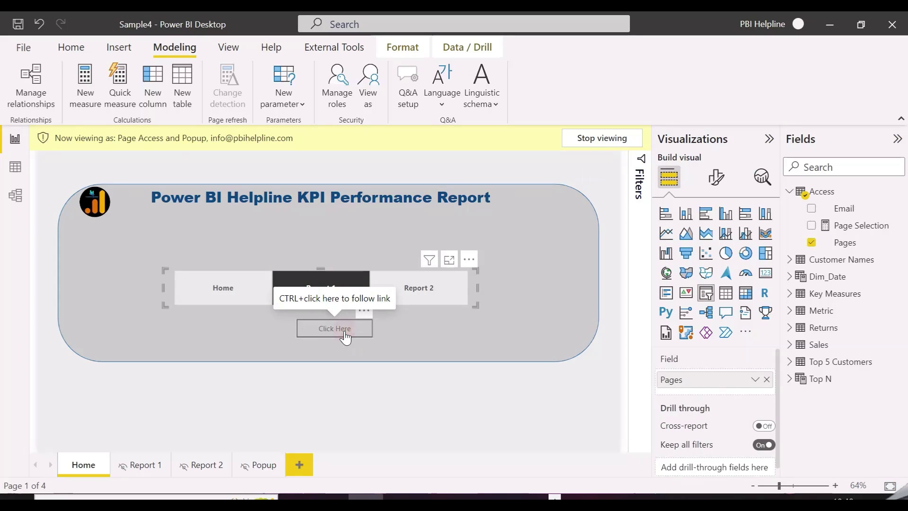
left_click(345, 333, "ctrl")
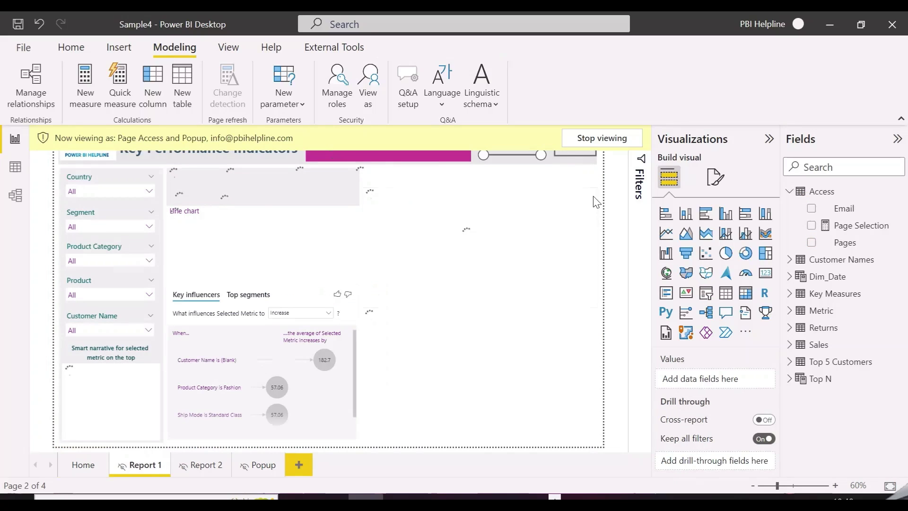
left_click(585, 157, "ctrl")
left_click(416, 283)
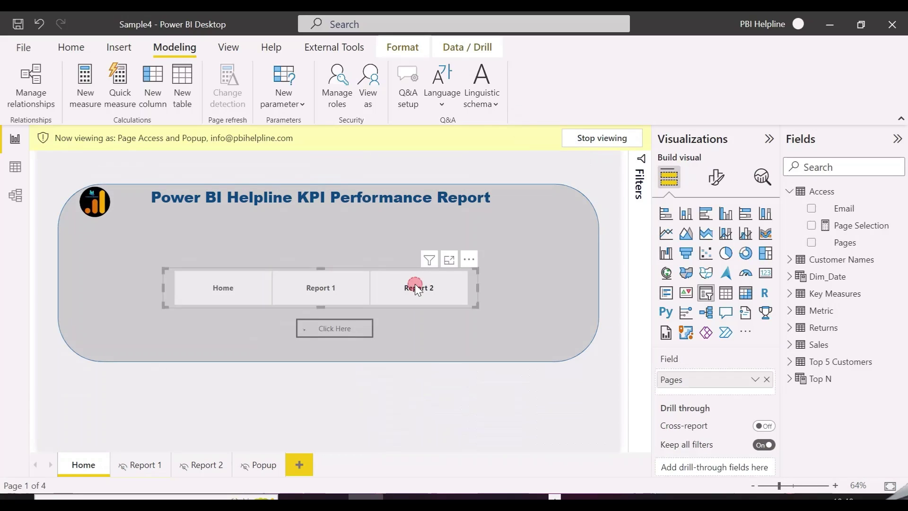
left_click(351, 331, "ctrl")
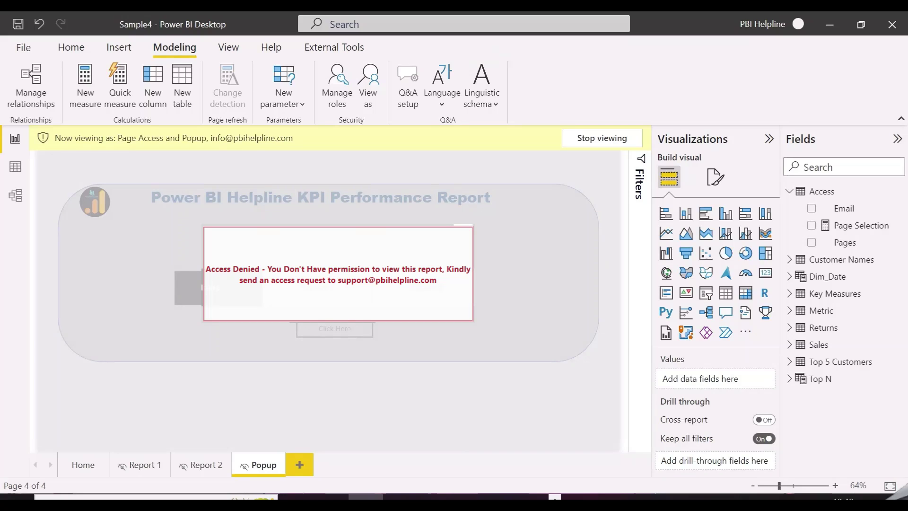
left_click(348, 280, "ctrl")
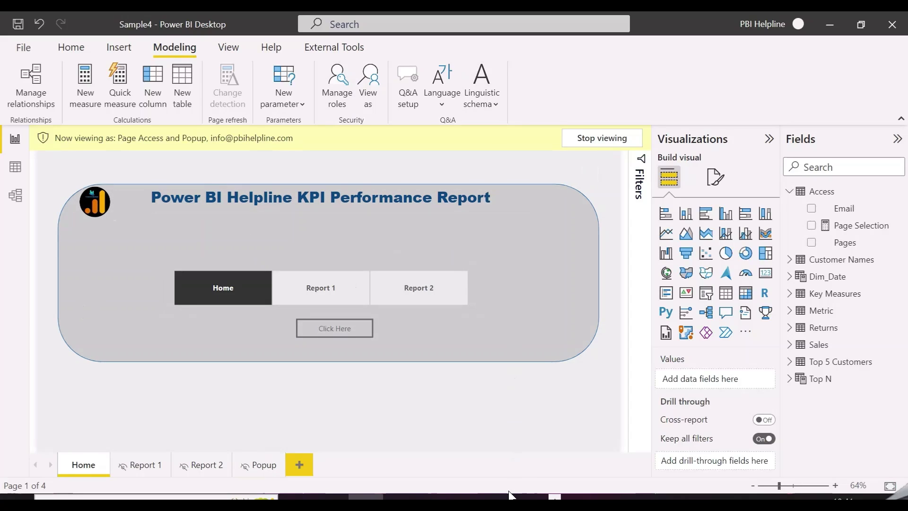
Stop viewing, then view as a second user's e-mail with the Page Access and Popup role.
left_click(614, 137)
left_click(369, 81)
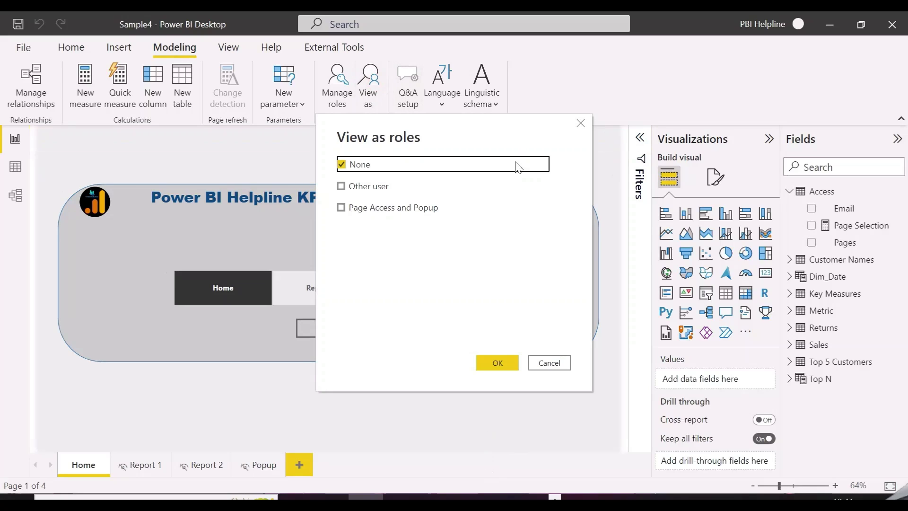
left_click(395, 186)
left_click(371, 208)
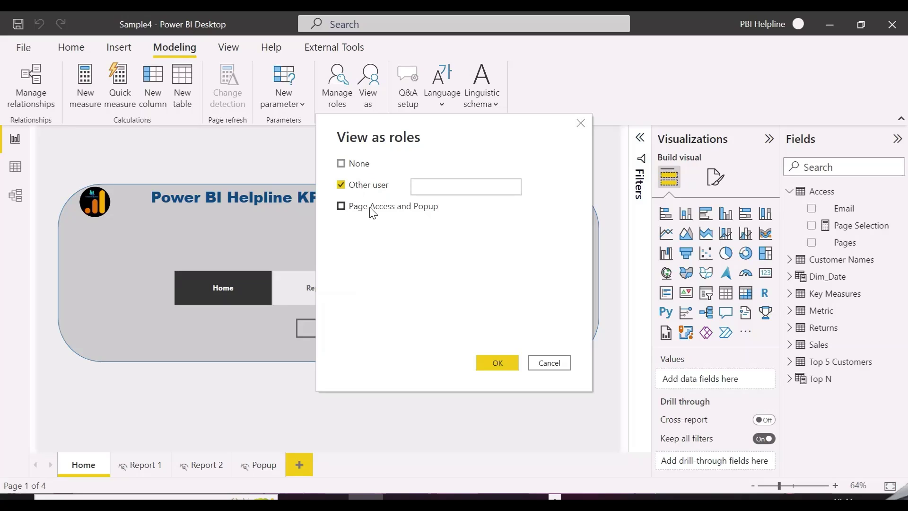
left_click(481, 194)
left_click_drag(456, 132, 673, 125)
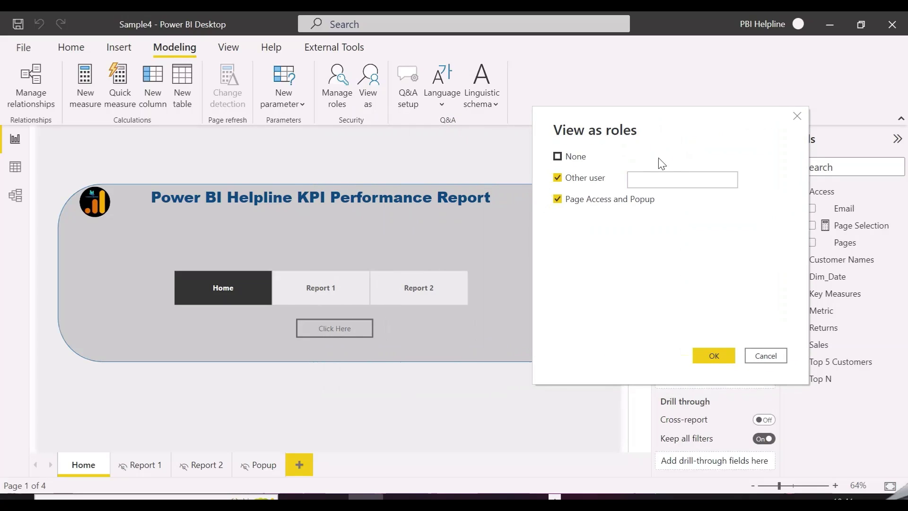
left_click(651, 184)
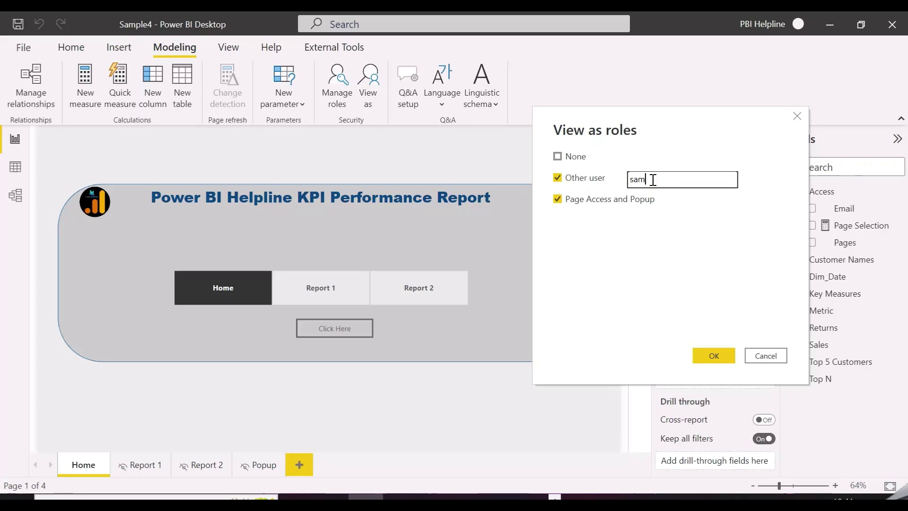
left_click(724, 360)
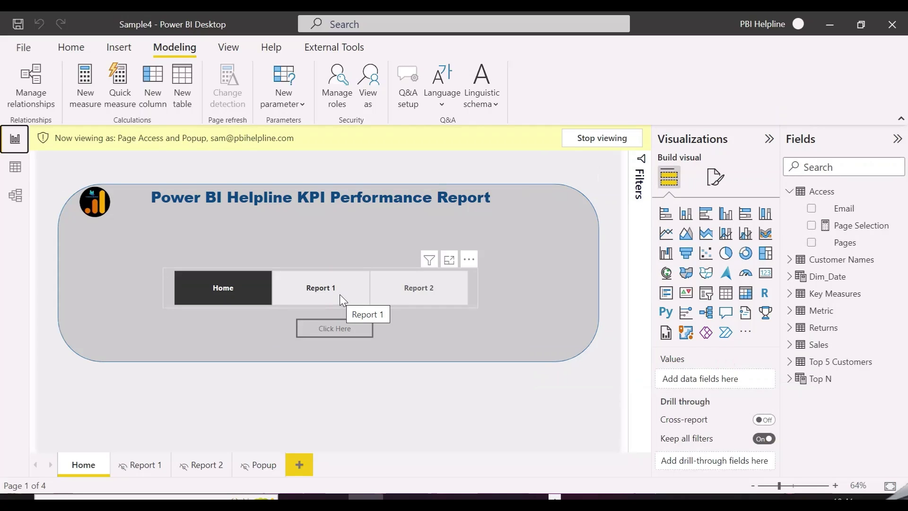
Confirm Report 2 opens and Report 1 is denied, then stop viewing as that user.
left_click(435, 288)
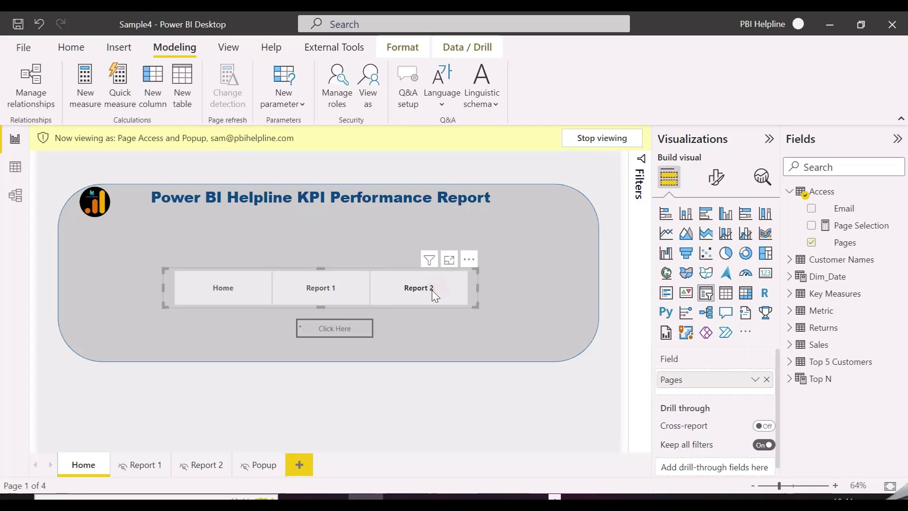
left_click(346, 323, "ctrl")
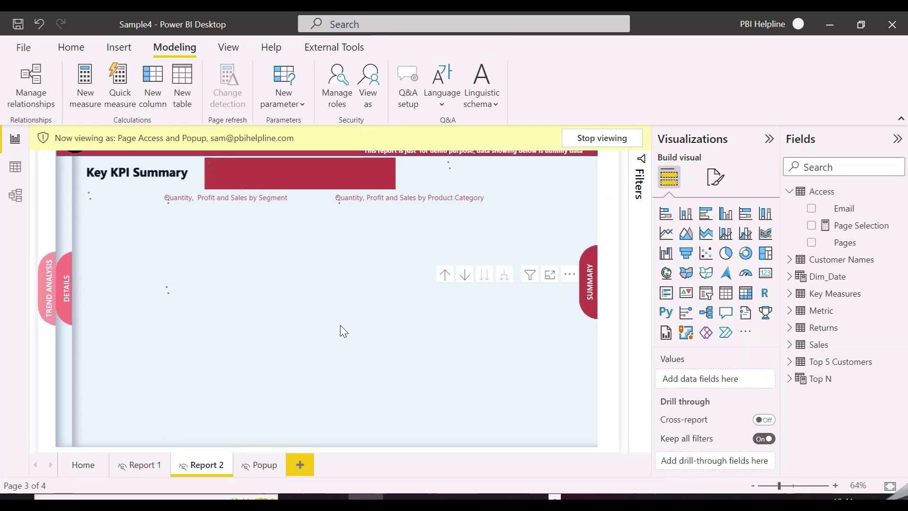
left_click(325, 290, "ctrl")
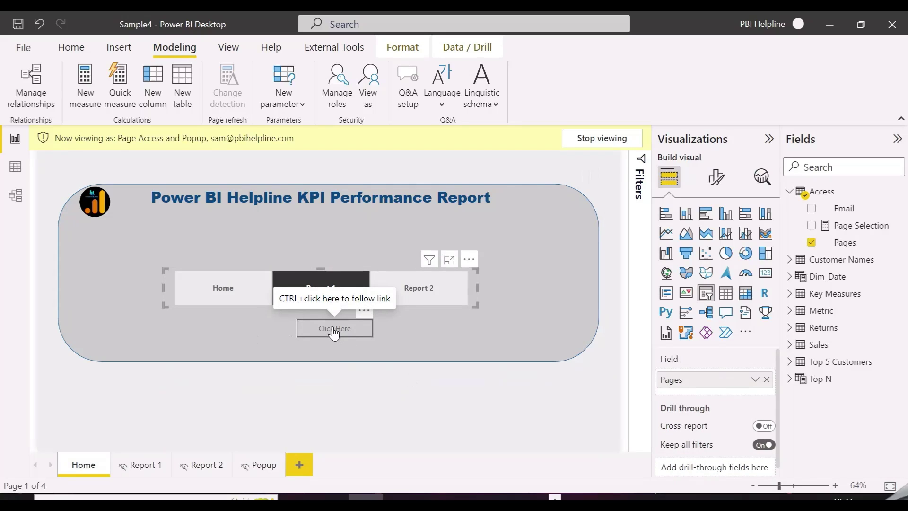
left_click(334, 330, "ctrl")
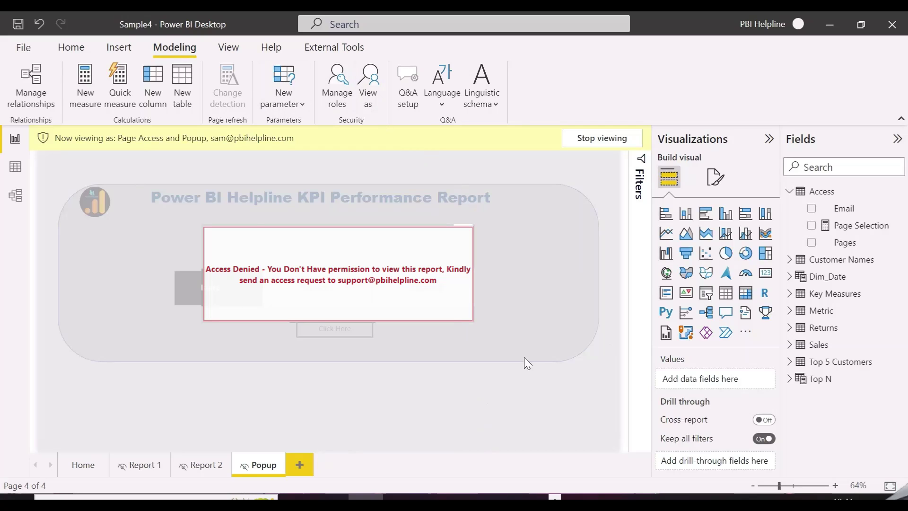
left_click(348, 236, "ctrl")
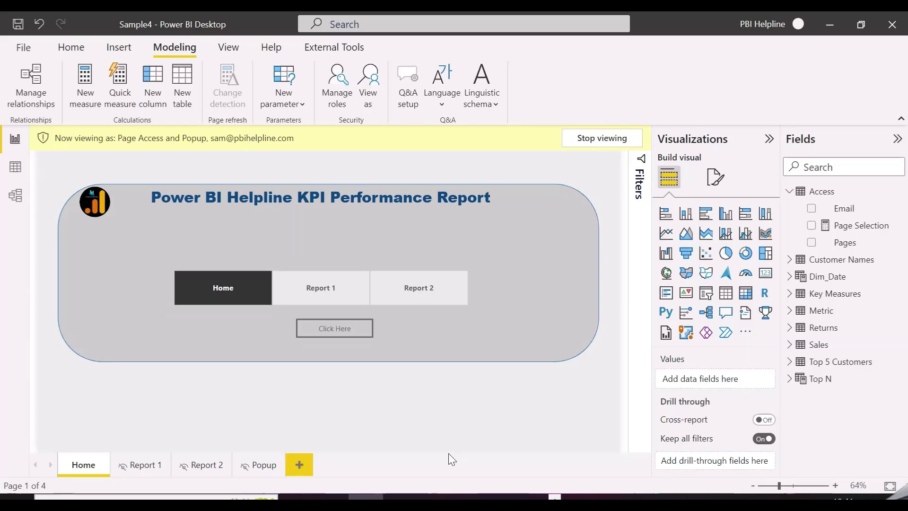
left_click(602, 137)
right_click(816, 196)
Create the Info msg measure starting IF(USERPRINCIPALNAME() IN VALUES(Access[Email])).
left_click(792, 201)
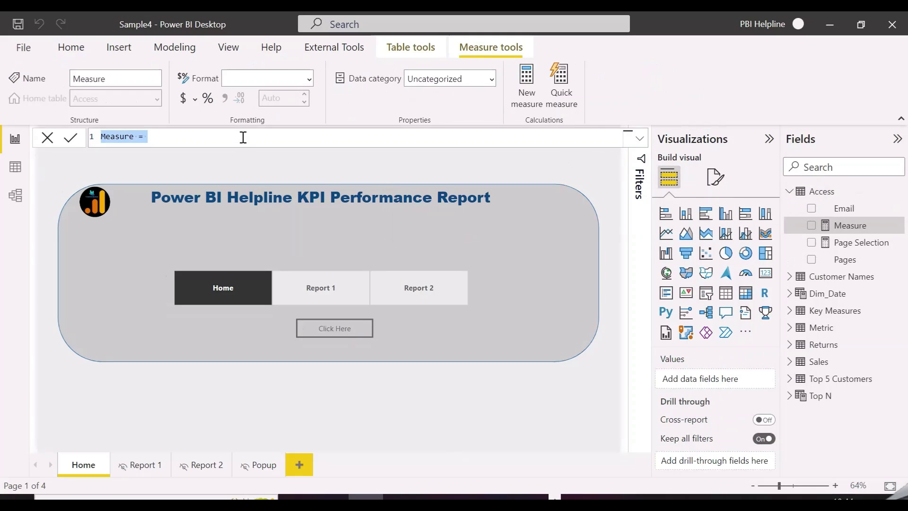
type("Info msg")
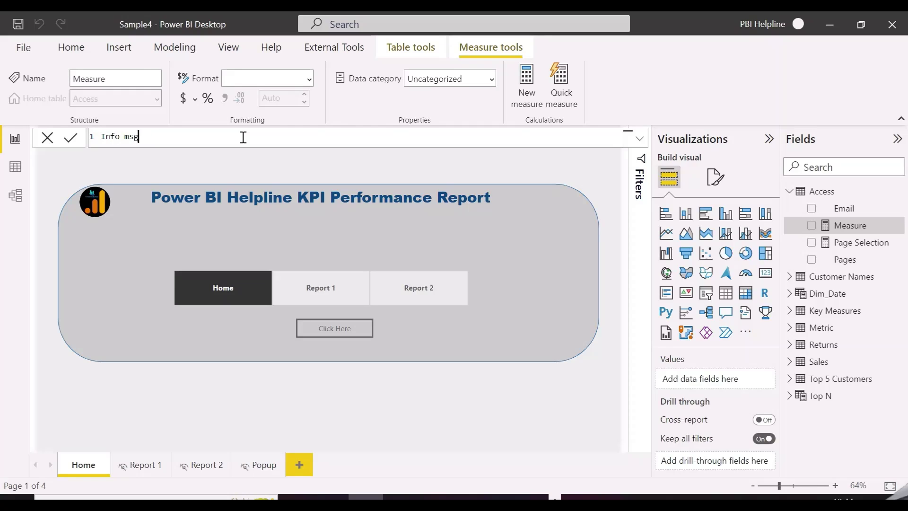
type(" =")
key("shift+Return")
key("shift+Return")
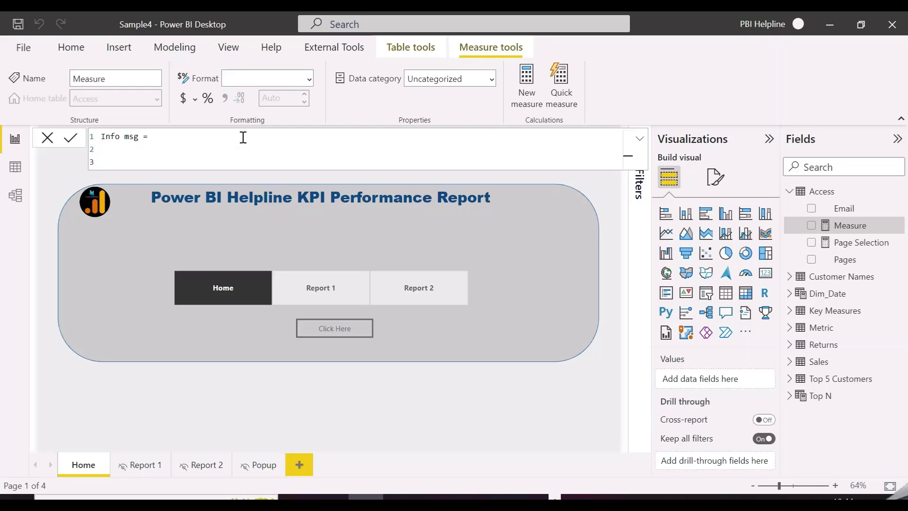
type("IF(")
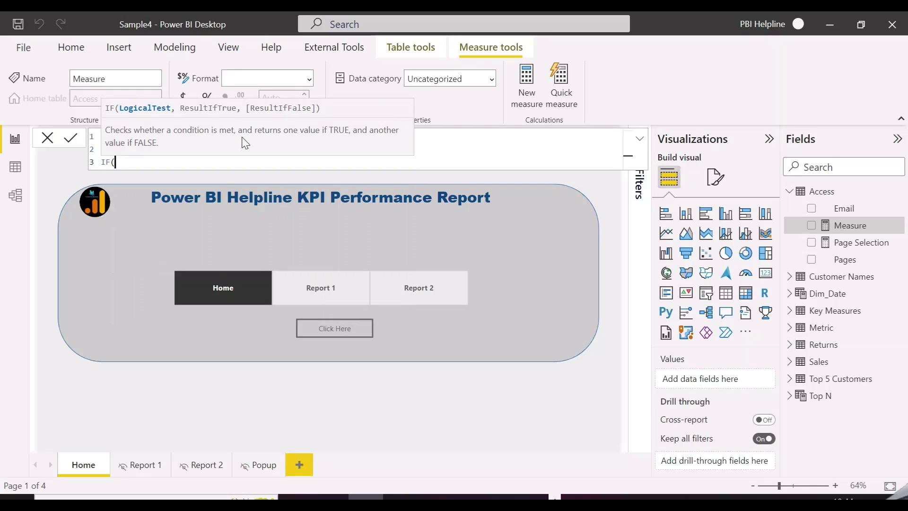
type("user")
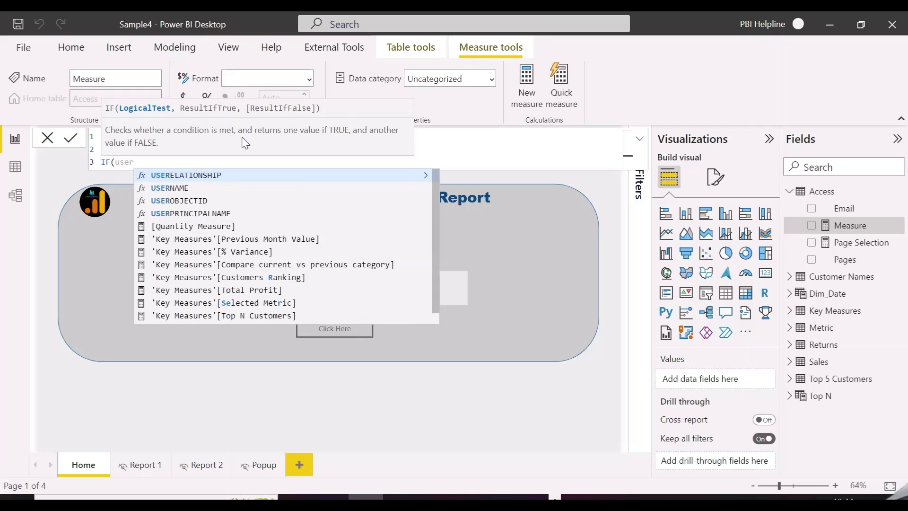
type("pri")
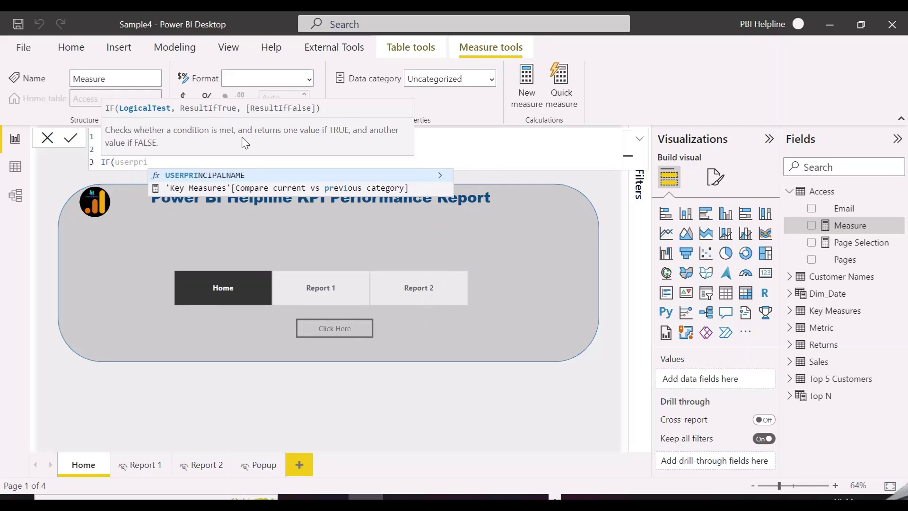
key("Tab")
type("IN")
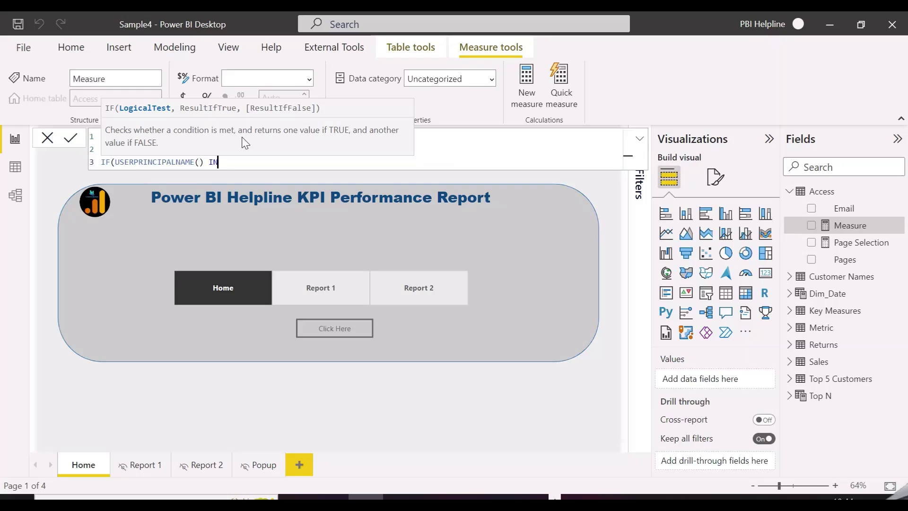
type(" values")
key("Tab")
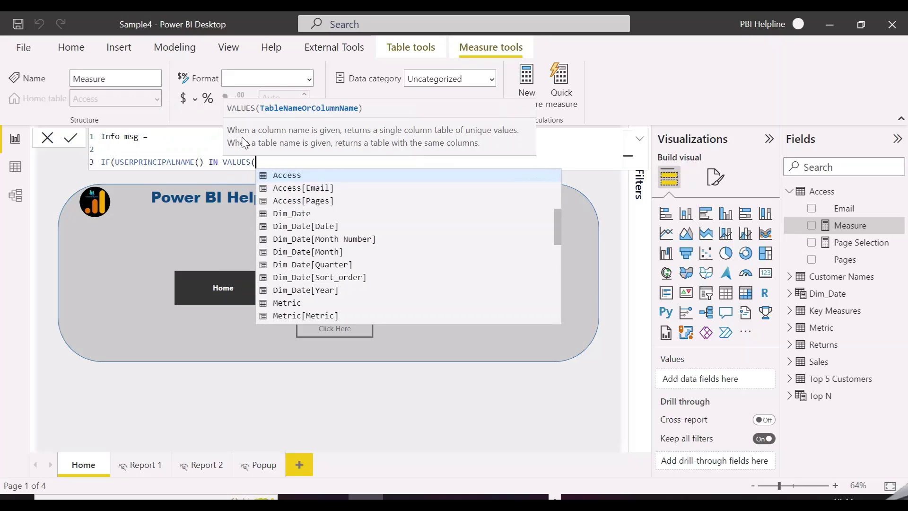
type("email")
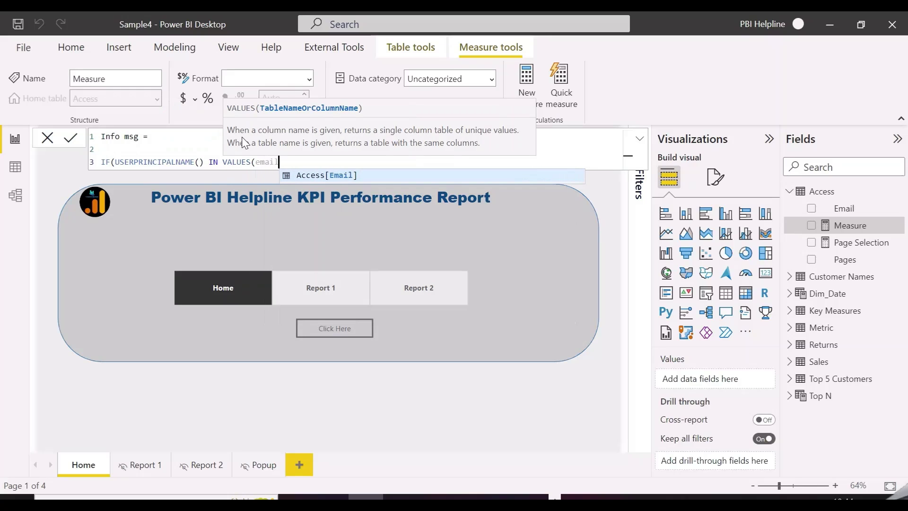
key("Tab")
type(")")
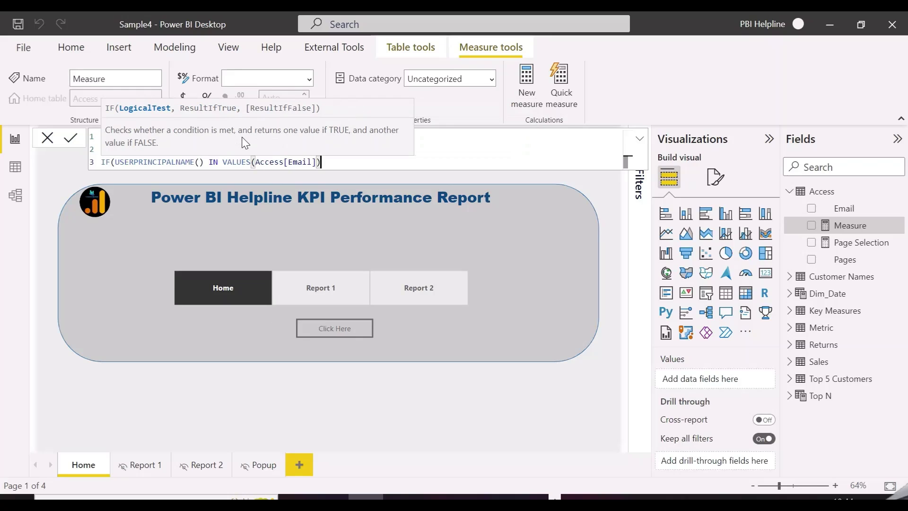
Move the IN condition onto its own line and add a comma before the results.
left_click(205, 162)
key("shift+Return")
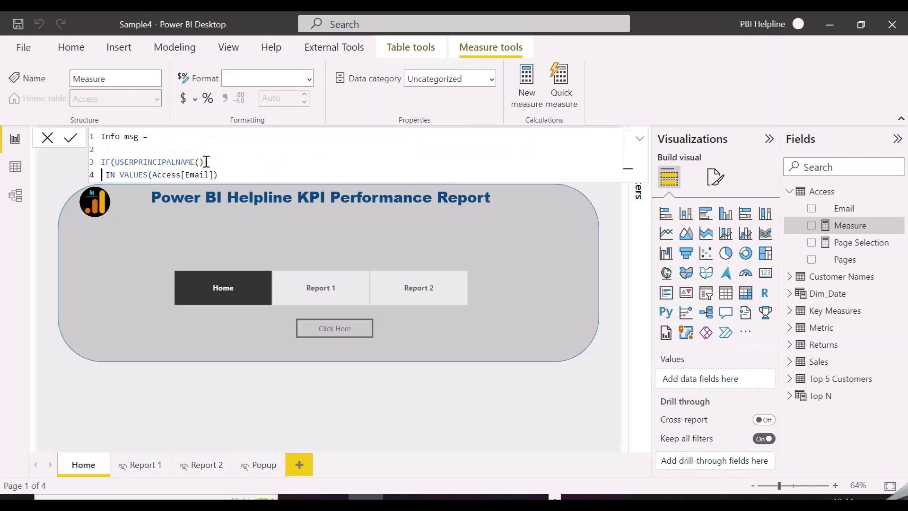
left_click(225, 175)
type(",")
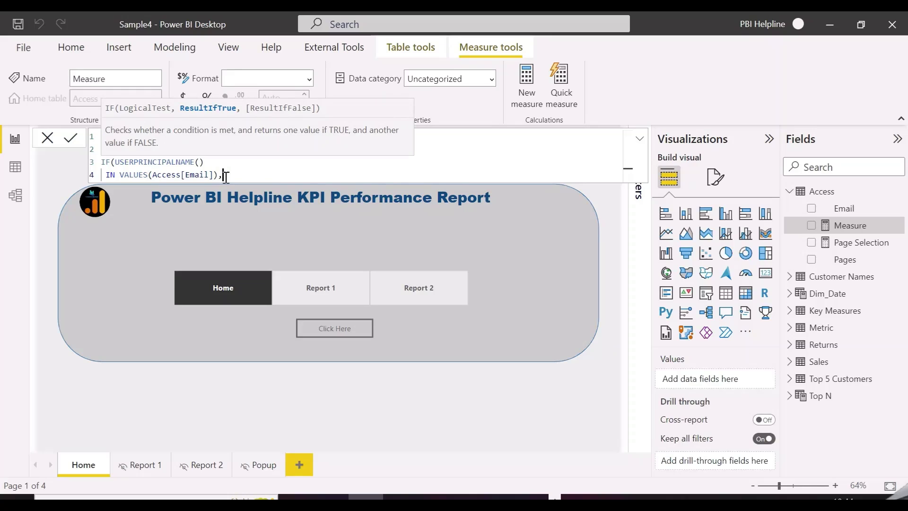
key("shift+Return")
key("shift+Return")
key("shift+Return")
Type the greeting "Hi " & USERPRINCIPALNAME() & " Welcome KPI Performance Reports Page of Power BI Helpline".
type("\"Hi")
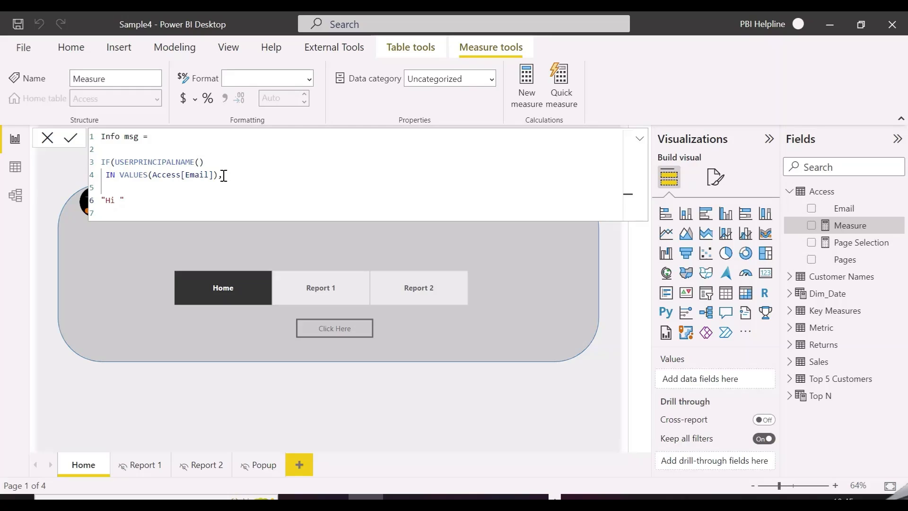
type(" \" & userprin")
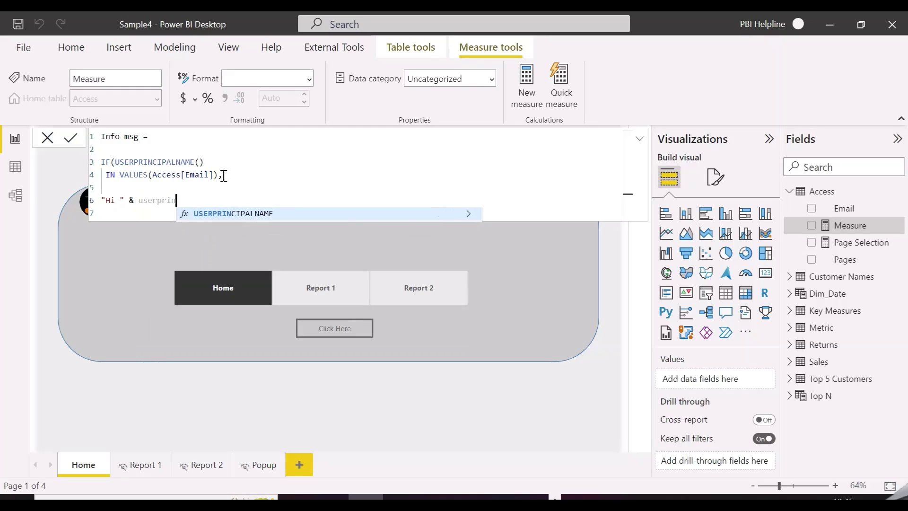
key("Tab")
type("()")
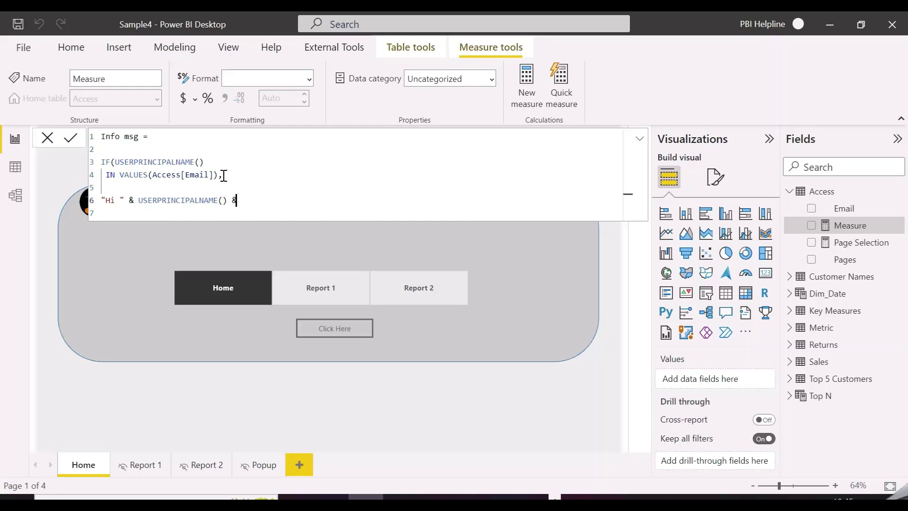
type(" & \"Welcome to")
left_click(247, 200)
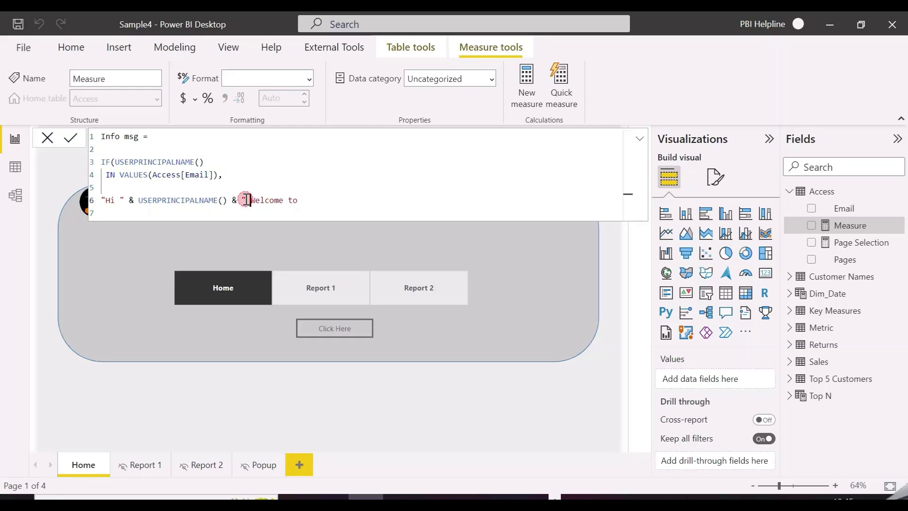
left_click(302, 199)
type("KPI Performance")
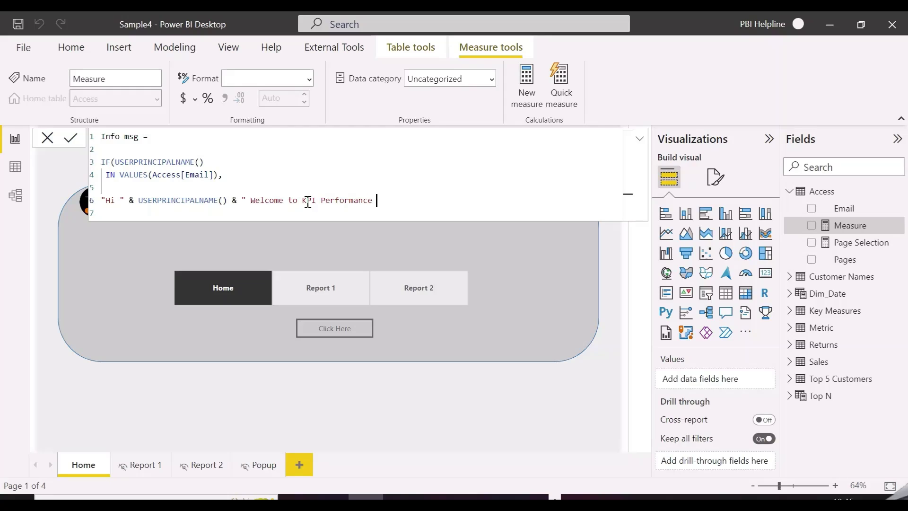
type(" Reports Page of Power BI")
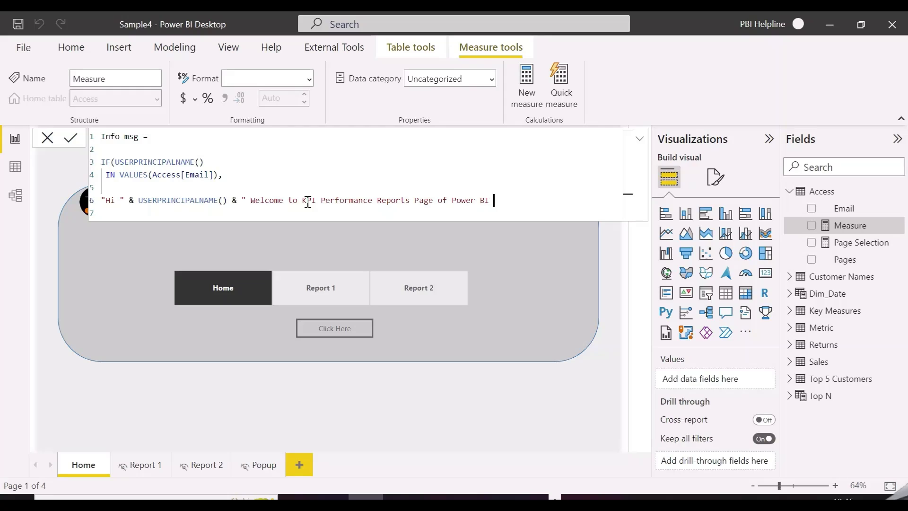
type(" Helpline")
Append ", Please select below reports" to the greeting and start the else line.
type(", ")
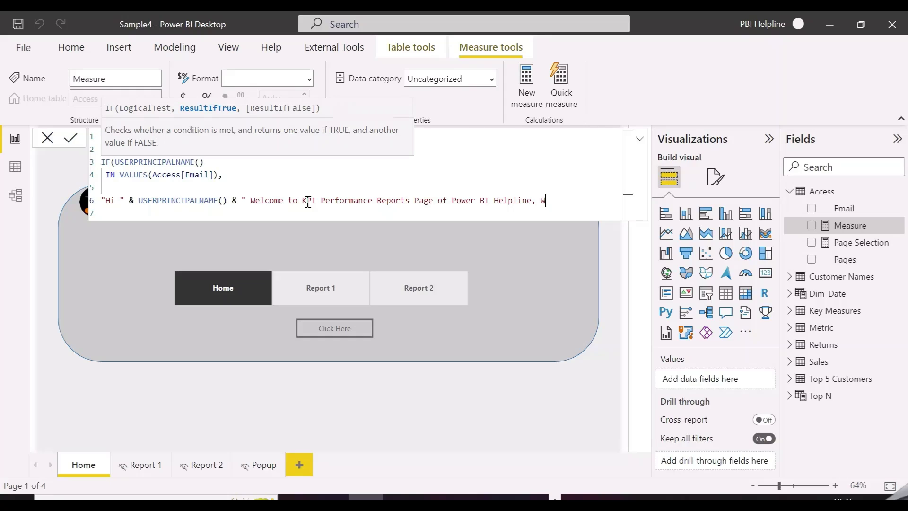
type("W")
key("BackSpace")
type("Please select below reports")
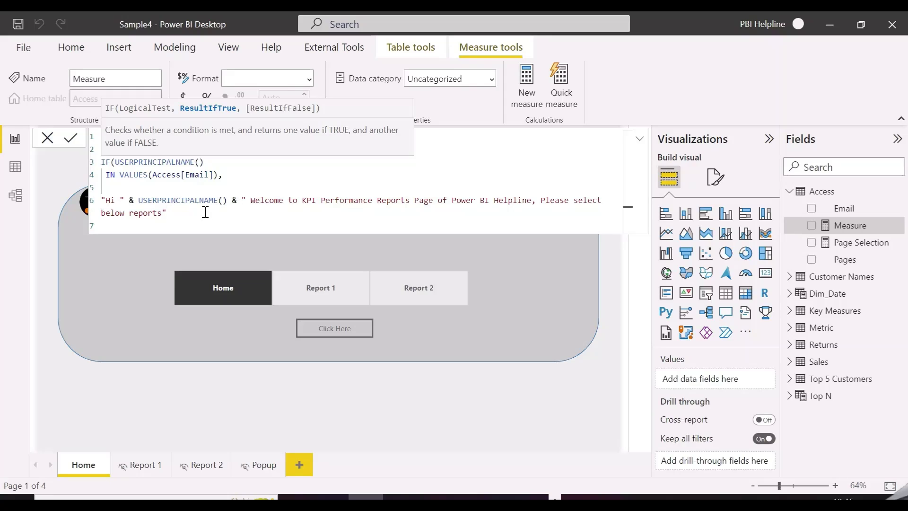
type(",")
key("shift+Return")
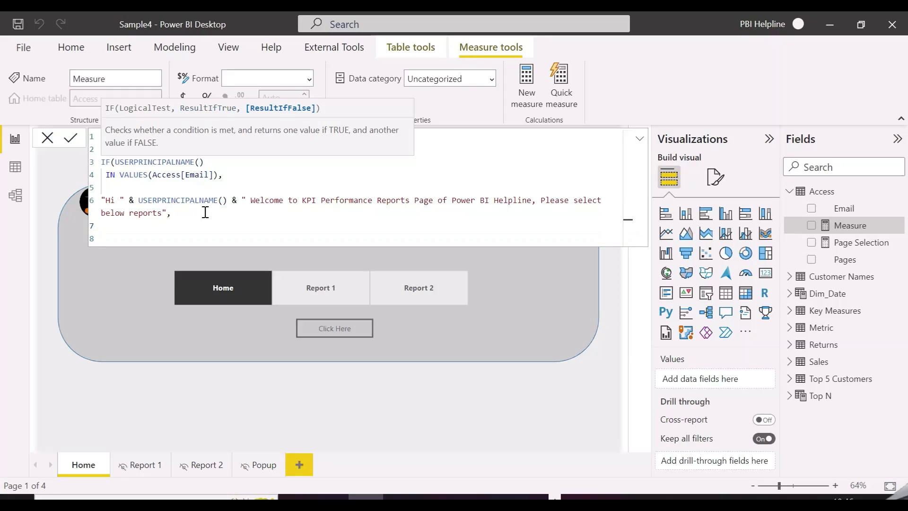
type("\"")
Paste the greeting prefix and no-access message into the else branch and commit the measure.
left_click_drag(101, 201, 239, 204)
key("ctrl+c")
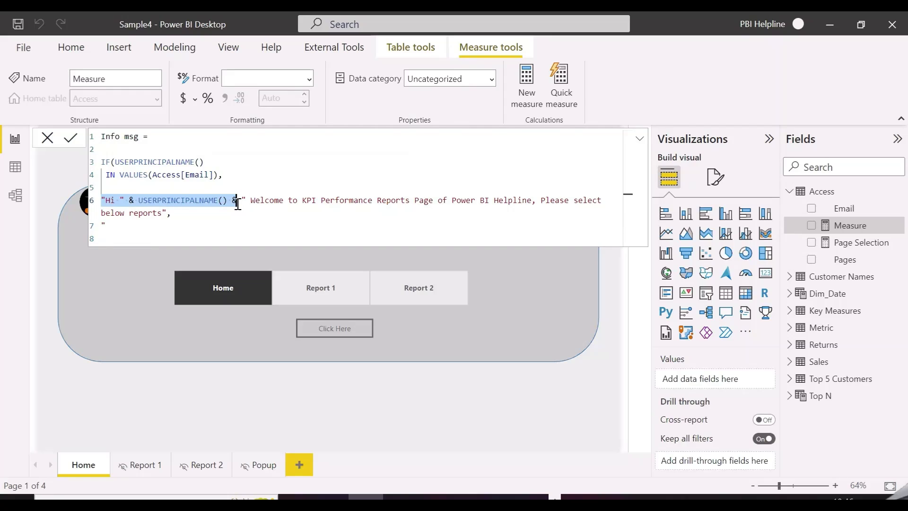
left_click(154, 228)
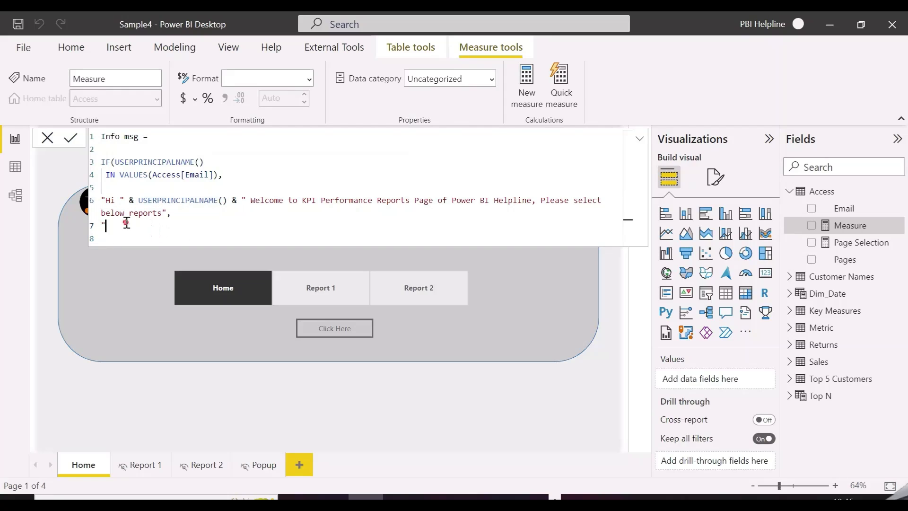
key("BackSpace")
key("ctrl+v")
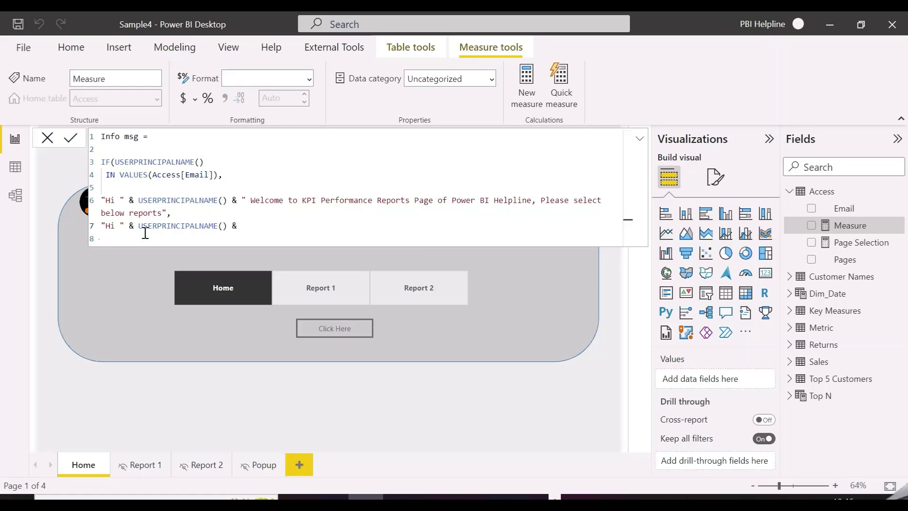
key("ctrl+v")
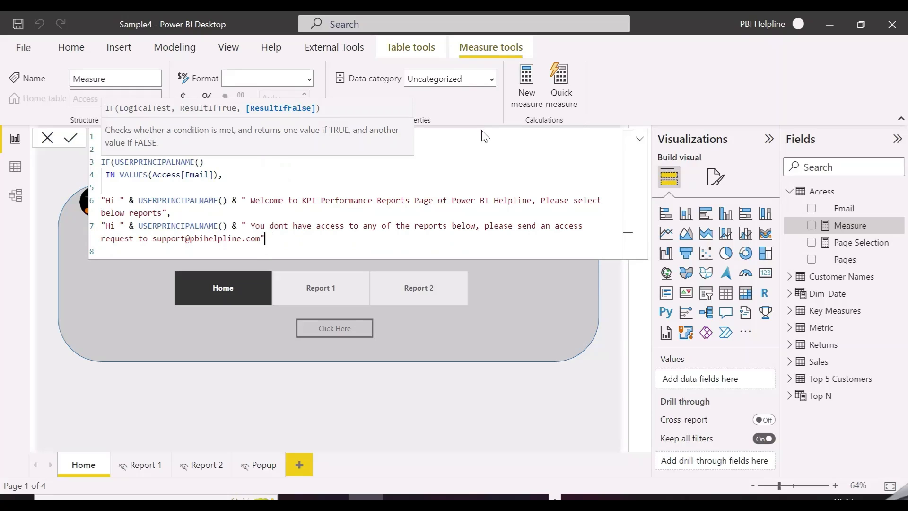
left_click(465, 151)
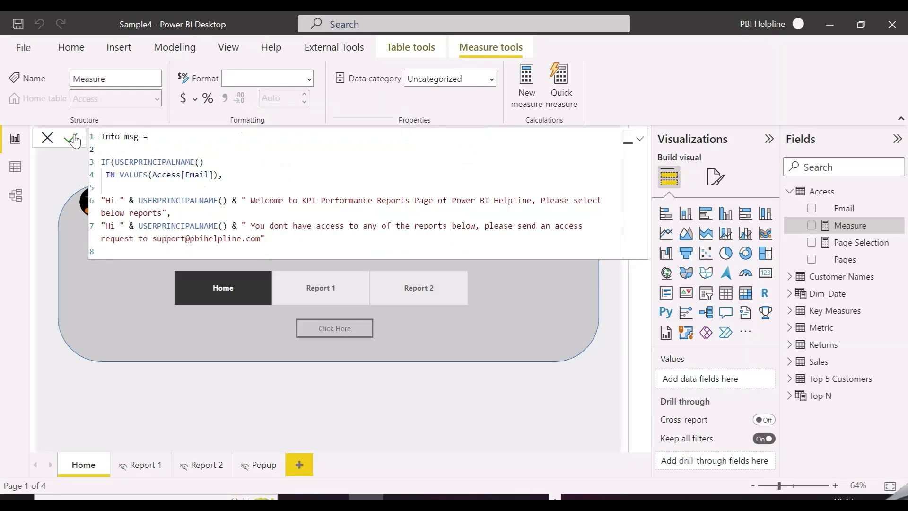
left_click(72, 138)
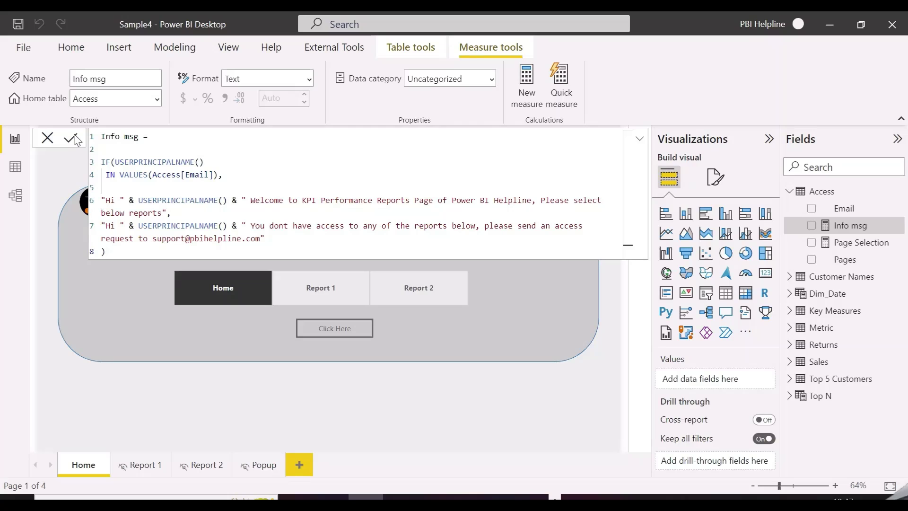
left_click(615, 385)
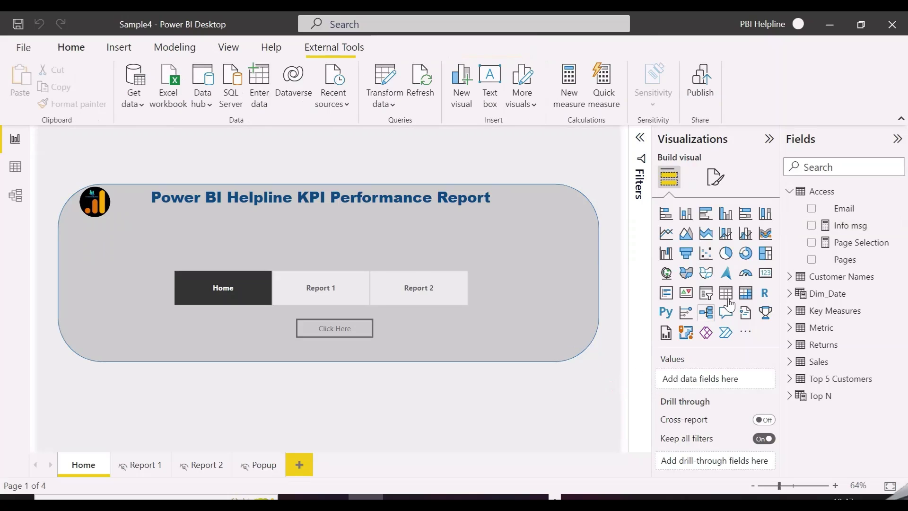
Add a card visual centred under the title showing the Pages field.
left_click(765, 273)
left_click_drag(405, 384, 439, 241)
left_click_drag(618, 304, 490, 260)
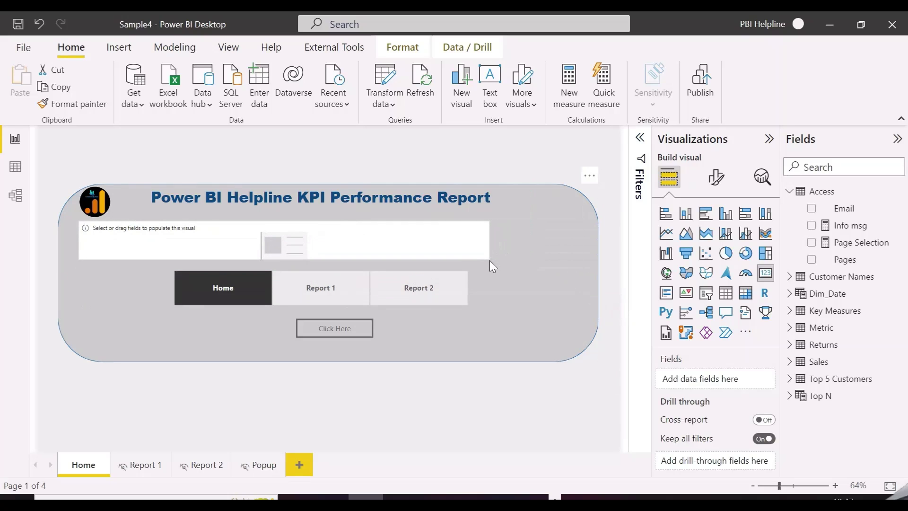
left_click_drag(428, 247, 472, 239)
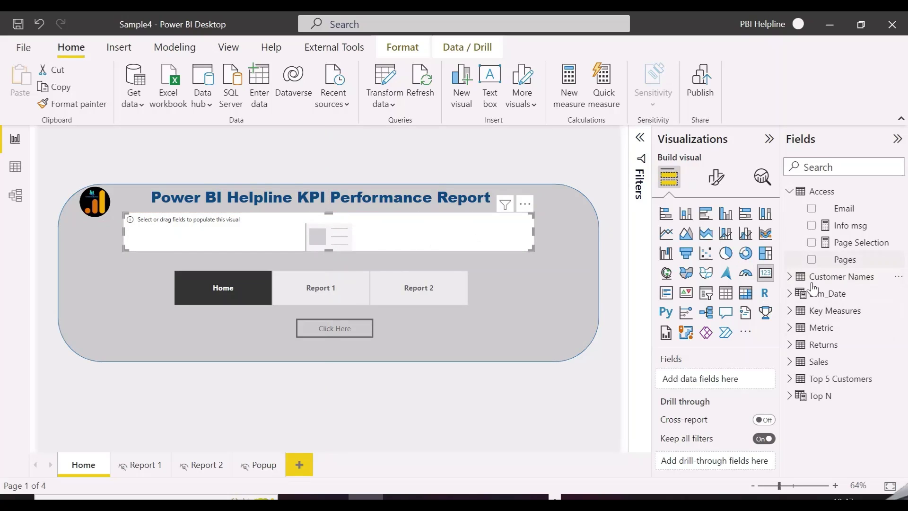
left_click(811, 259)
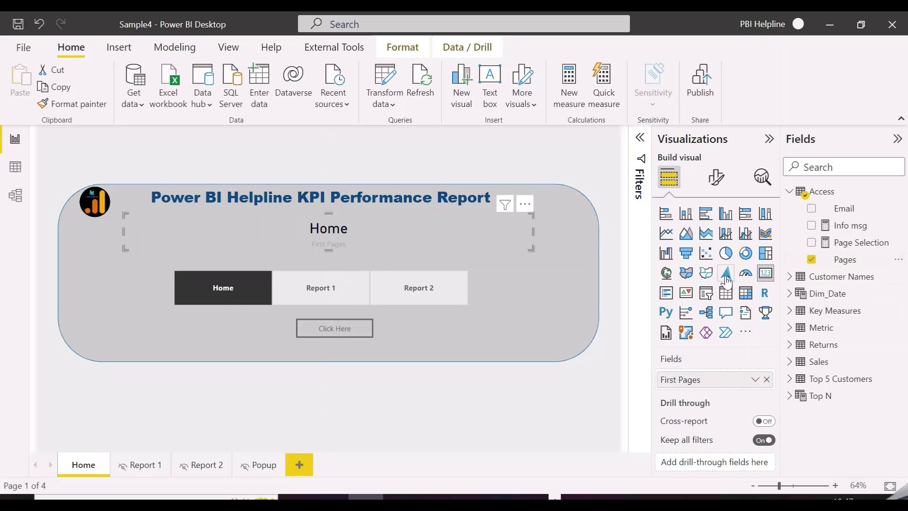
Set the card's callout value to size 12, Arial font, dark blue colour.
left_click(716, 179)
left_click(714, 279)
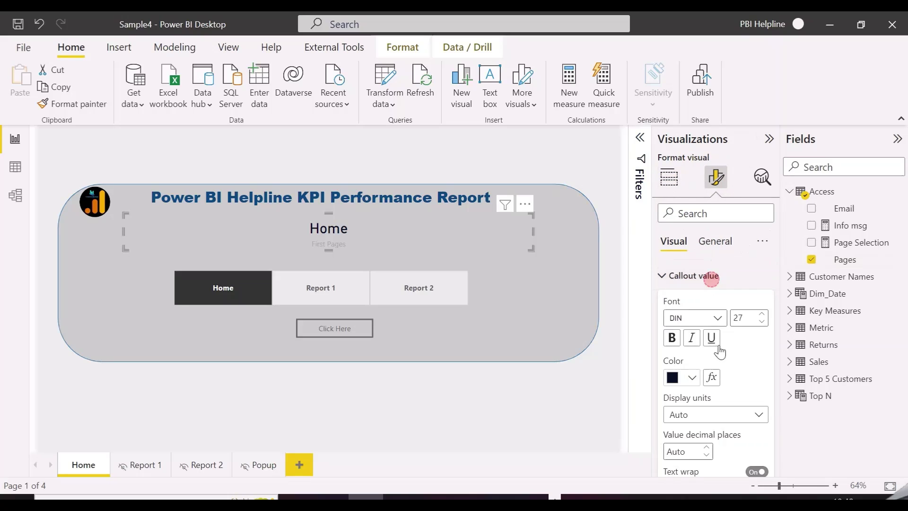
double_click(738, 318)
type("12")
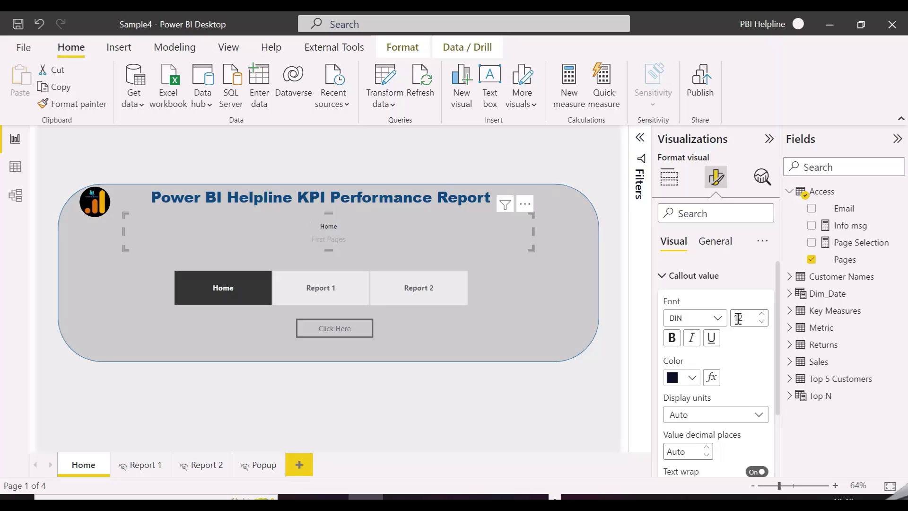
left_click(714, 318)
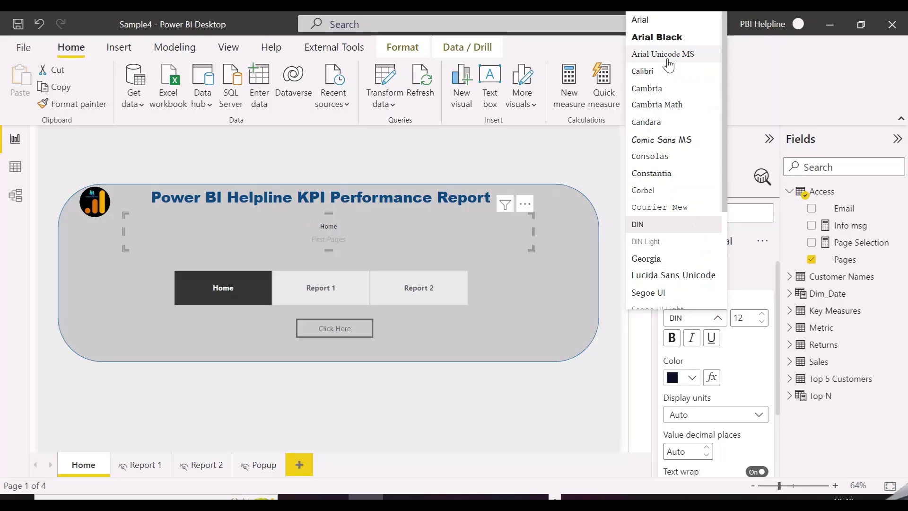
left_click(663, 19)
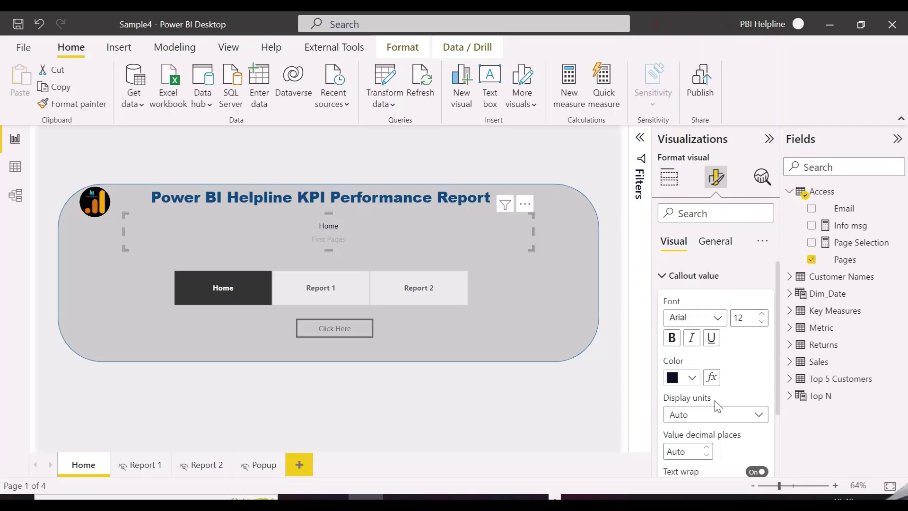
left_click(691, 377)
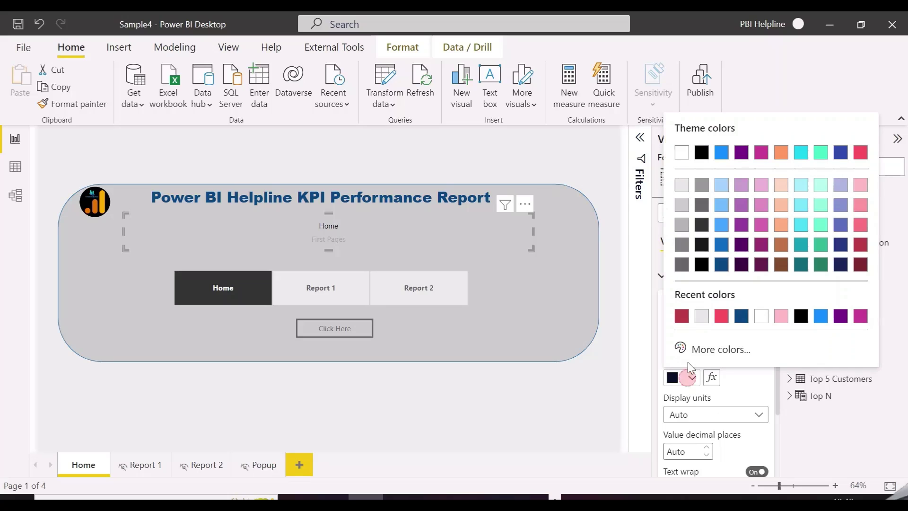
left_click(742, 316)
Turn off the card's category label and remove the Pages field from it.
scroll(741, 377, "down", 2)
scroll(741, 378, "up", 2)
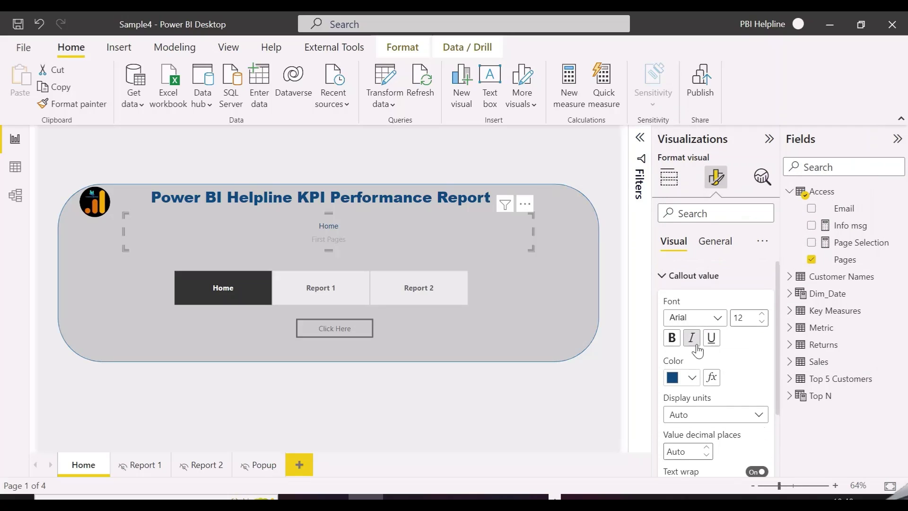
left_click(679, 277)
left_click(759, 305)
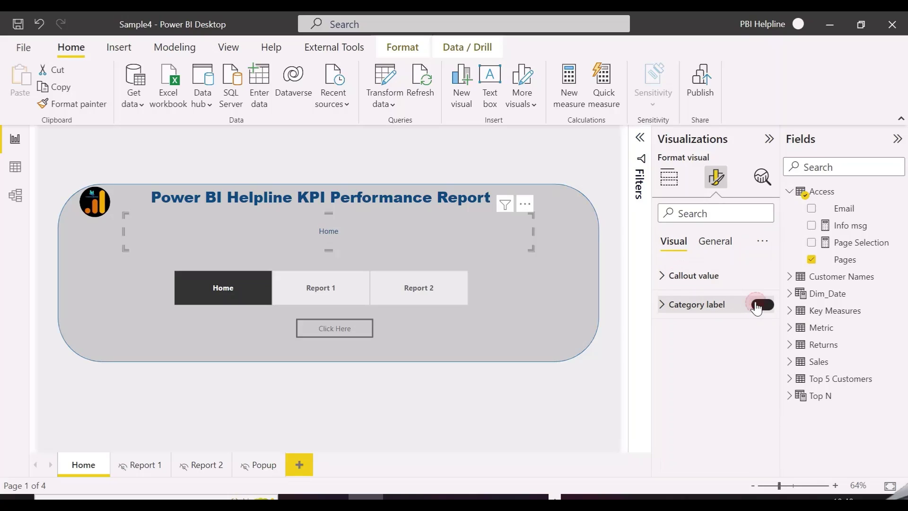
left_click(531, 245)
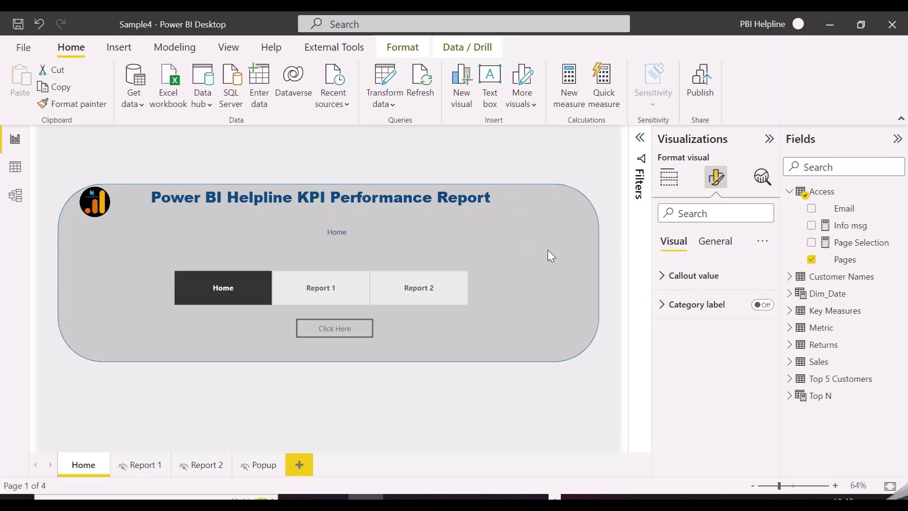
left_click(511, 241)
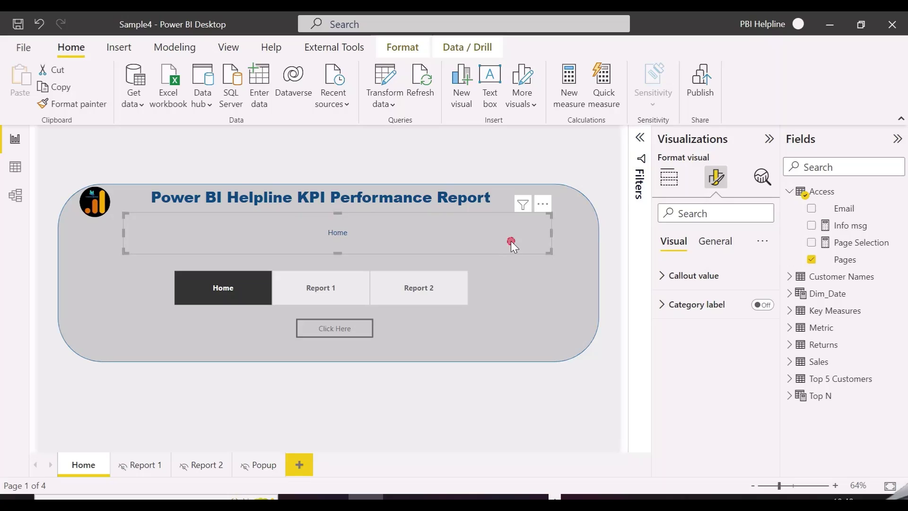
left_click(812, 260)
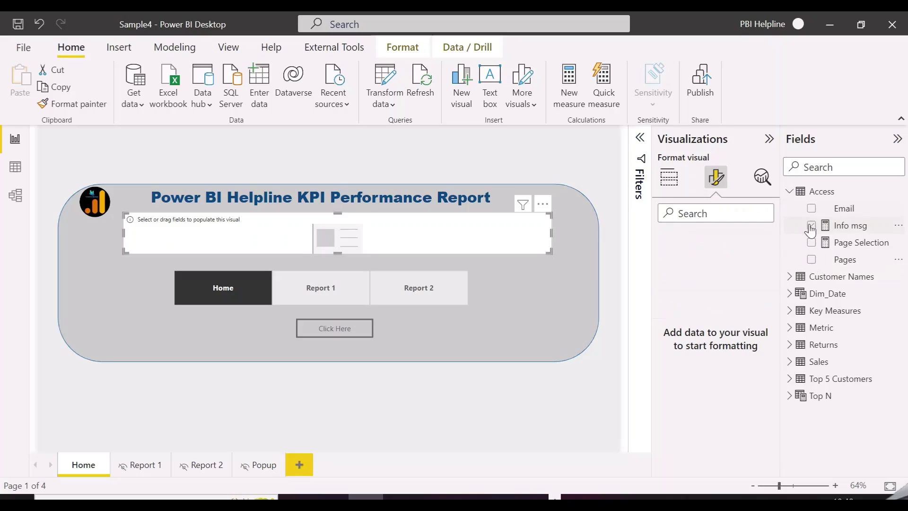
Add the Access table's Info msg field to the home-page card so it shows the access message.
left_click(812, 226)
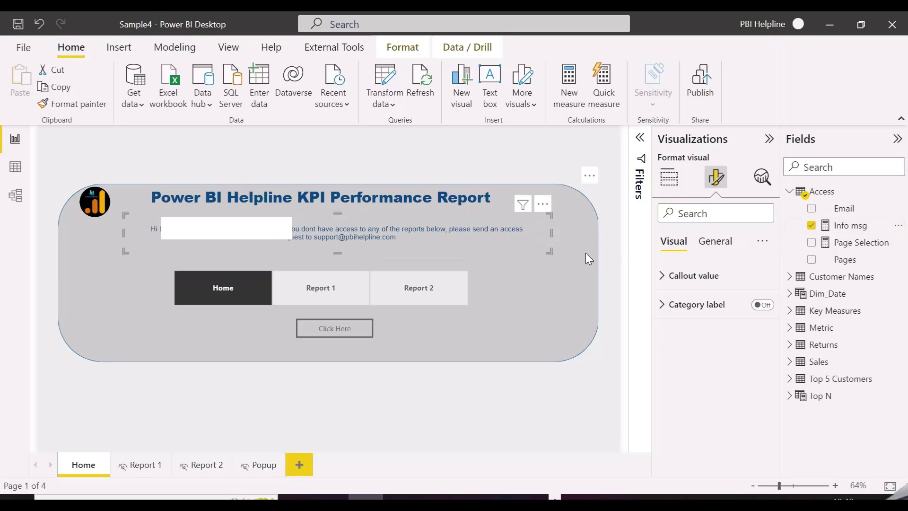
left_click(559, 409)
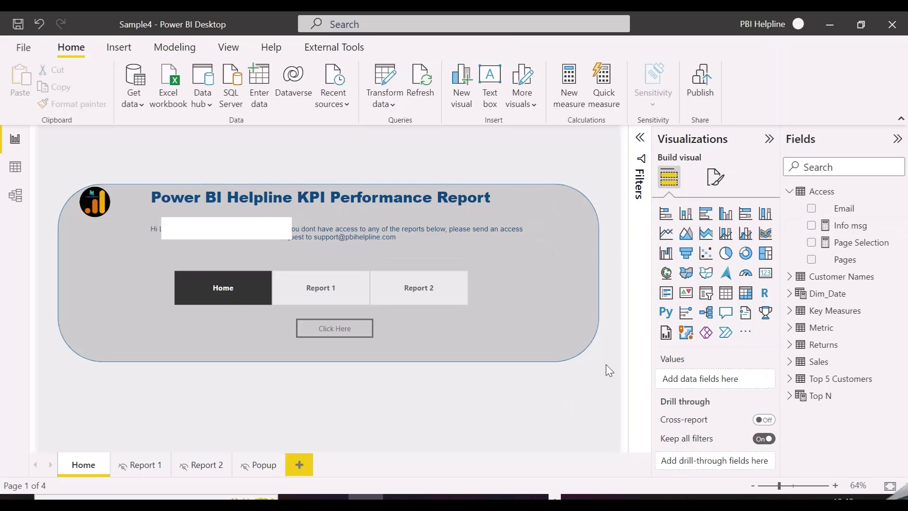
left_click(225, 47)
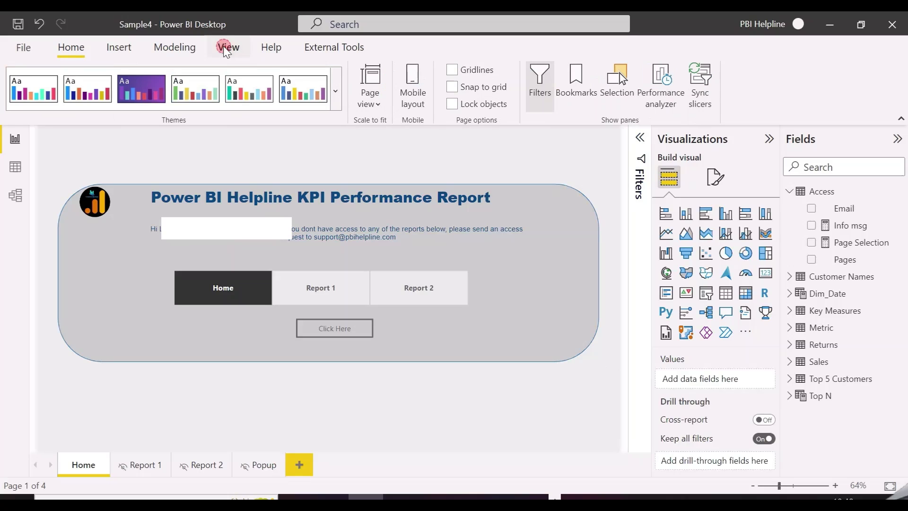
Try View as with Other user and Page Access and Popup, but cancel after several mistyped user entries.
left_click(167, 51)
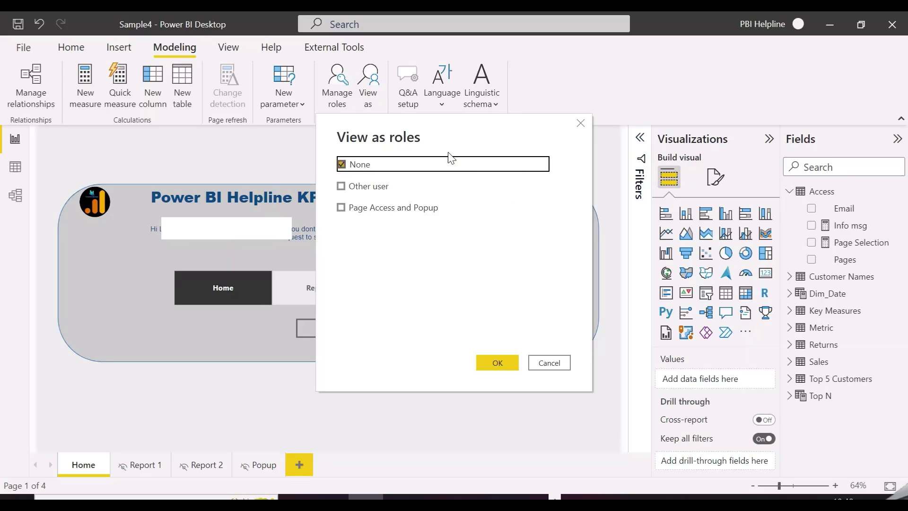
left_click_drag(445, 137, 711, 153)
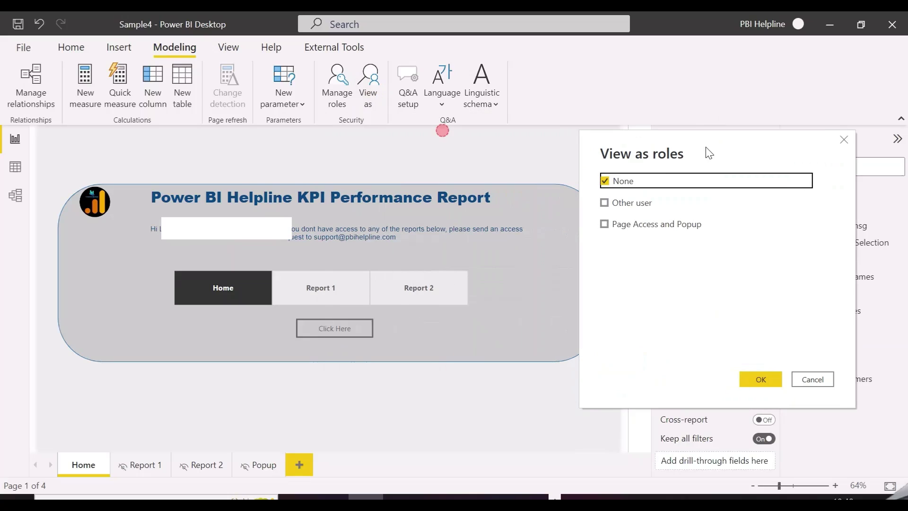
left_click(637, 203)
left_click(637, 222)
left_click(707, 210)
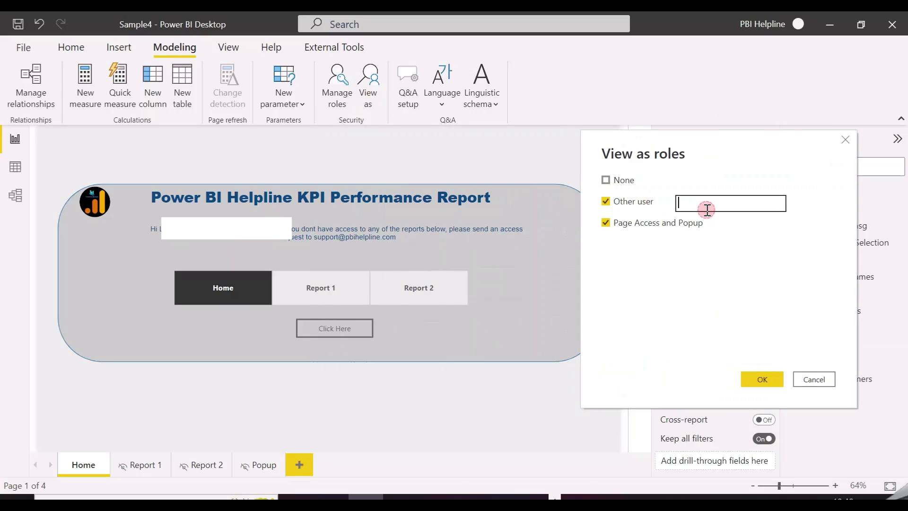
type("info@")
key("BackSpace")
key("BackSpace")
key("BackSpace")
key("BackSpace")
key("BackSpace")
type("sam")
key("BackSpace")
key("BackSpace")
key("BackSpace")
type("Adam@")
key("BackSpace")
key("BackSpace")
key("BackSpace")
key("BackSpace")
key("BackSpace")
left_click(846, 140)
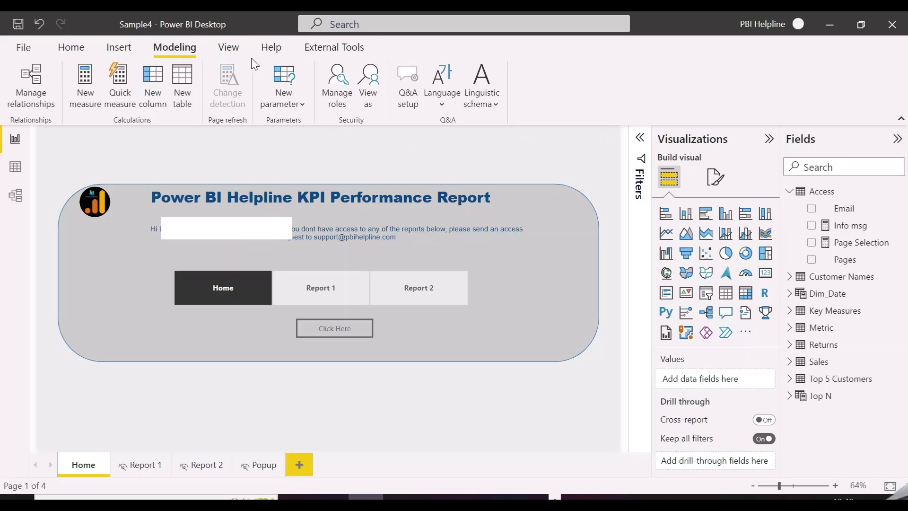
View the report as another user under the Page Access and Popup role, entering the user's e-mail.
left_click(366, 89)
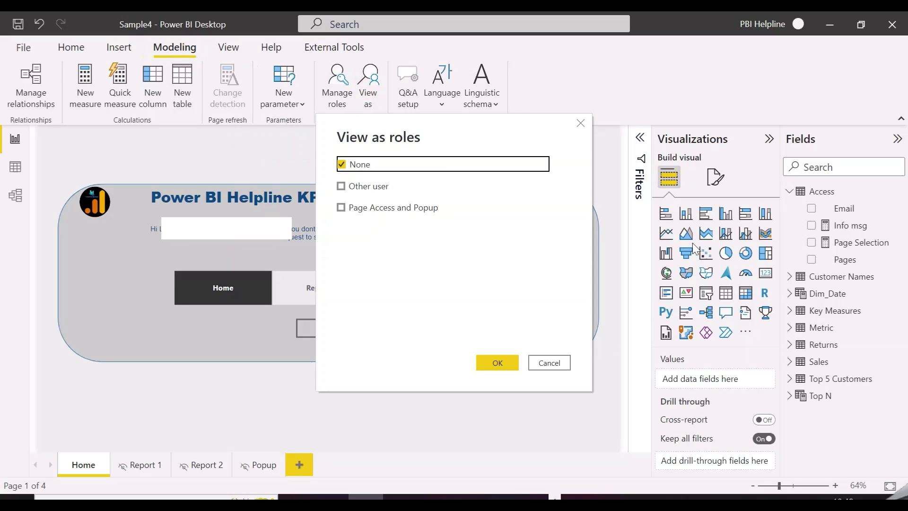
left_click_drag(445, 138, 743, 164)
left_click(660, 208)
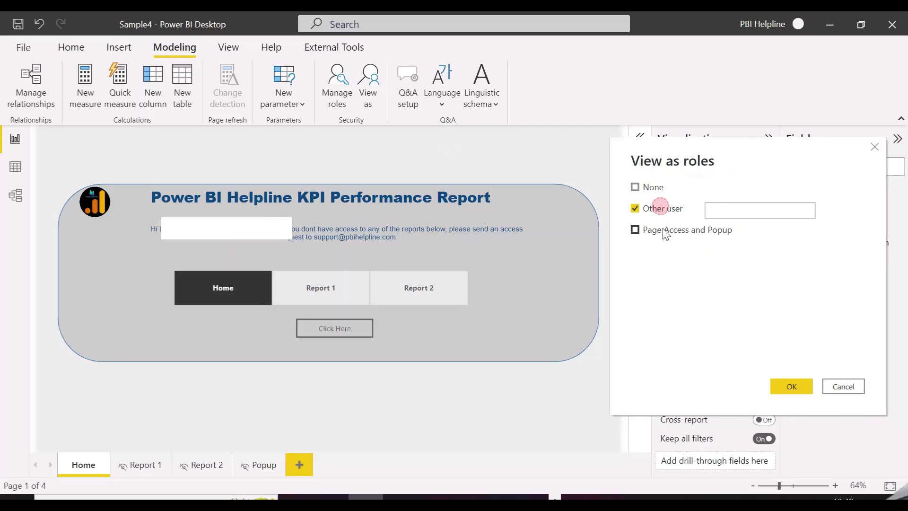
left_click(663, 230)
left_click(727, 210)
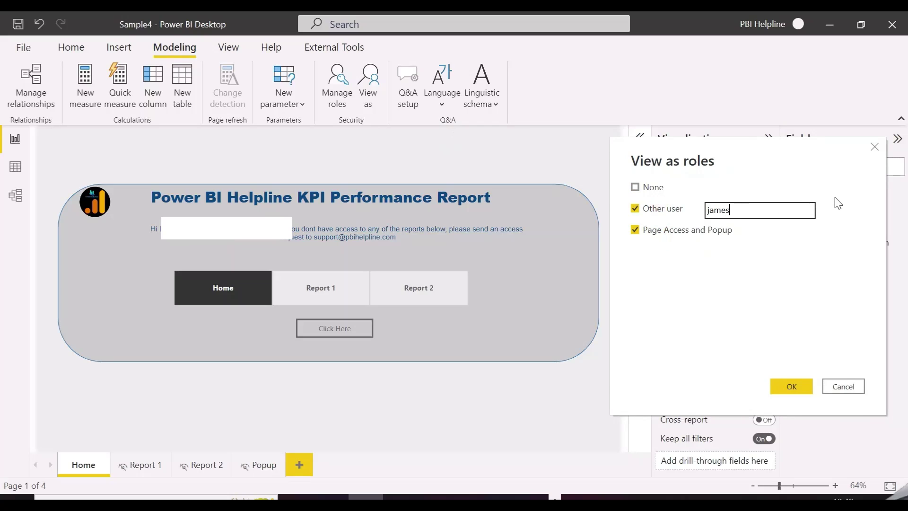
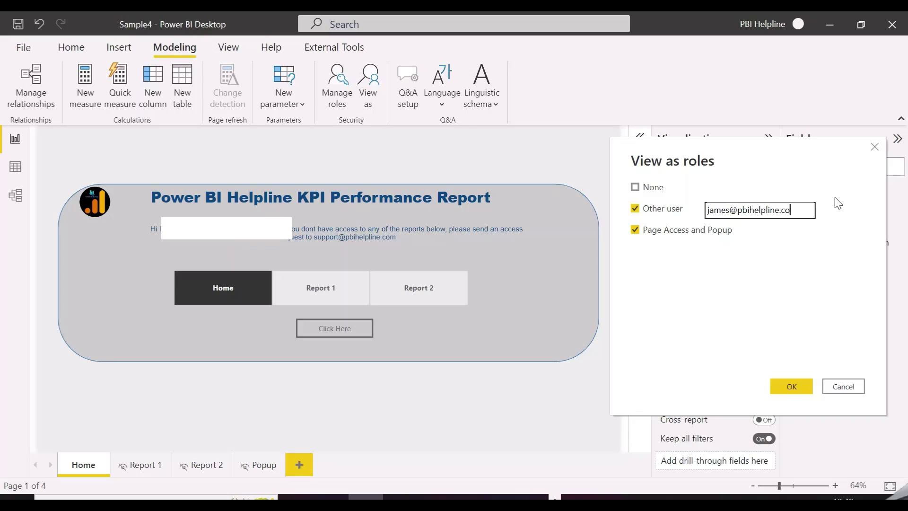
left_click(794, 386)
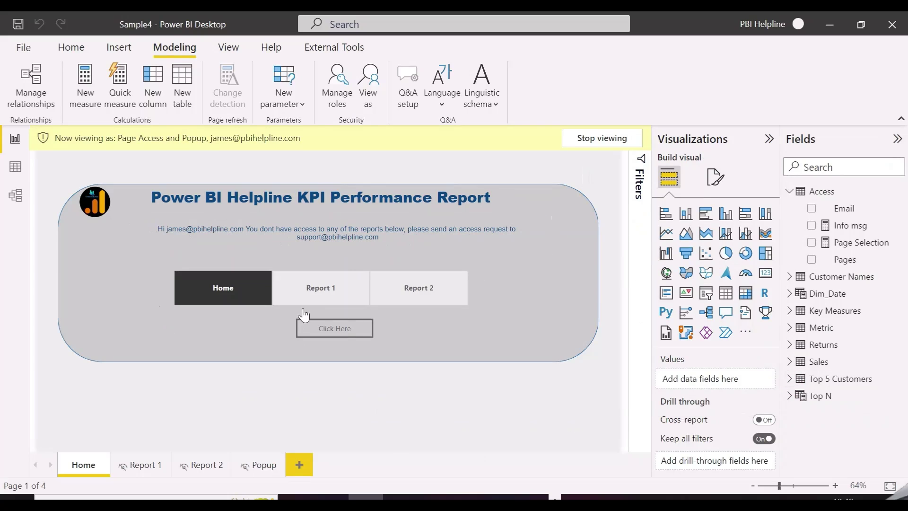
left_click(329, 290)
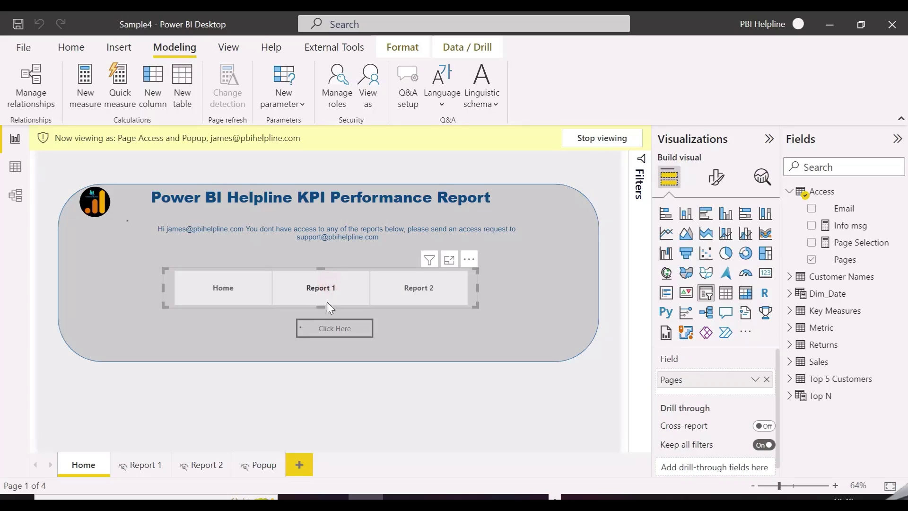
left_click(329, 334, "ctrl")
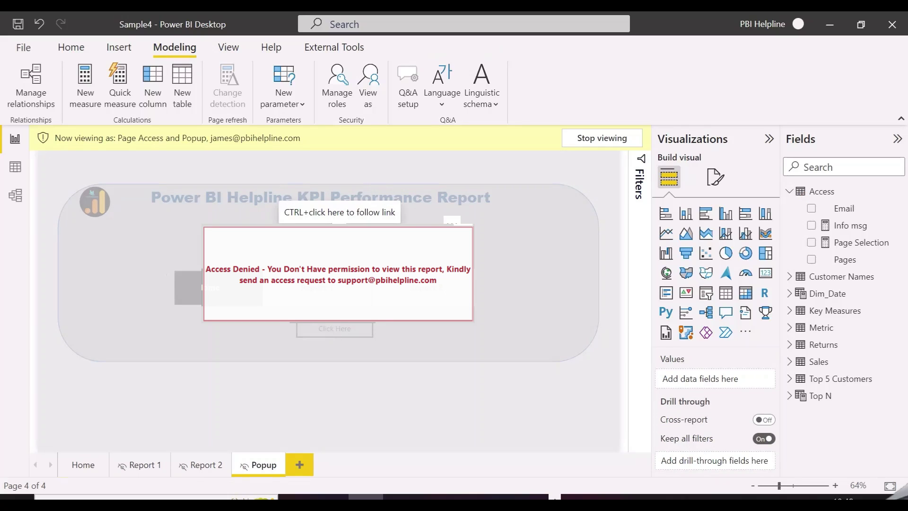
left_click(339, 237, "ctrl")
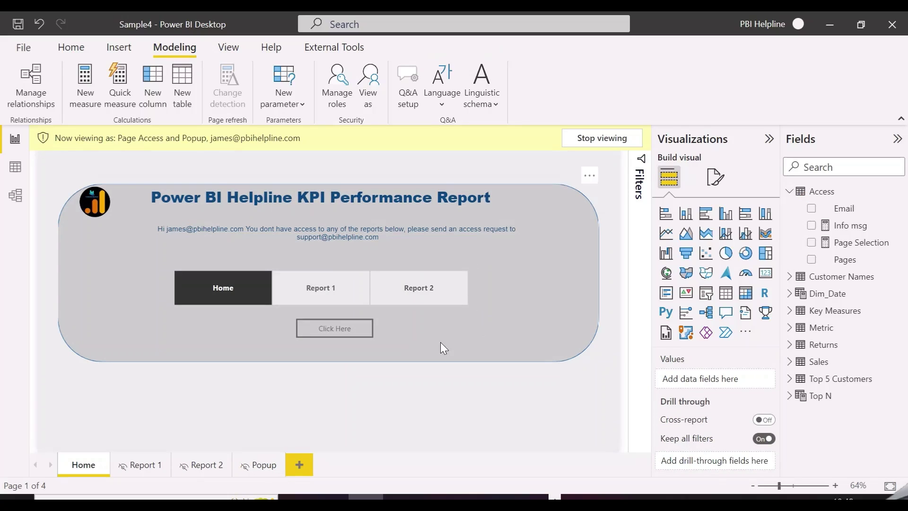
left_click(416, 290)
left_click(338, 329)
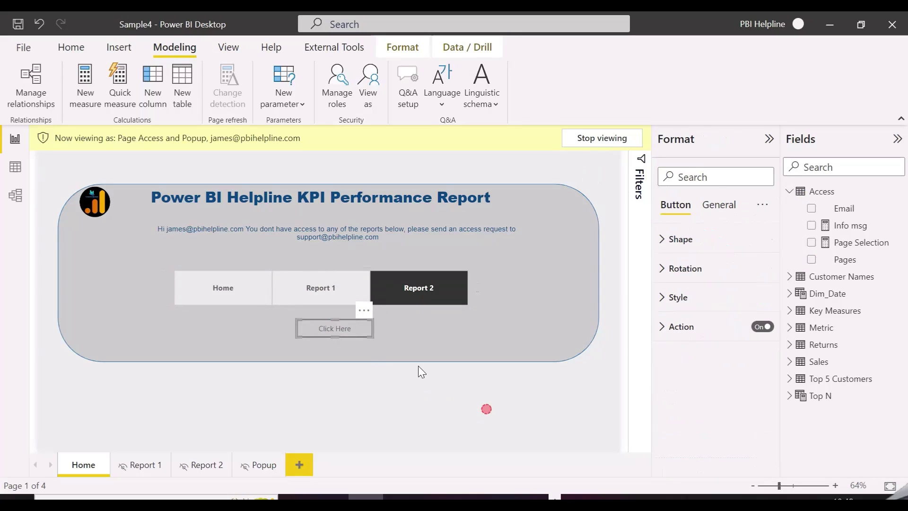
left_click(486, 408)
left_click(326, 329, "ctrl")
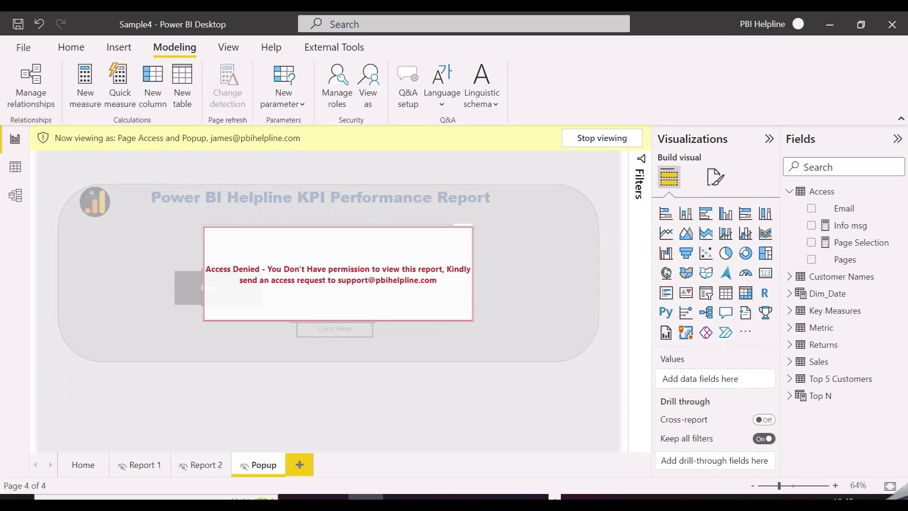
left_click(454, 234, "ctrl")
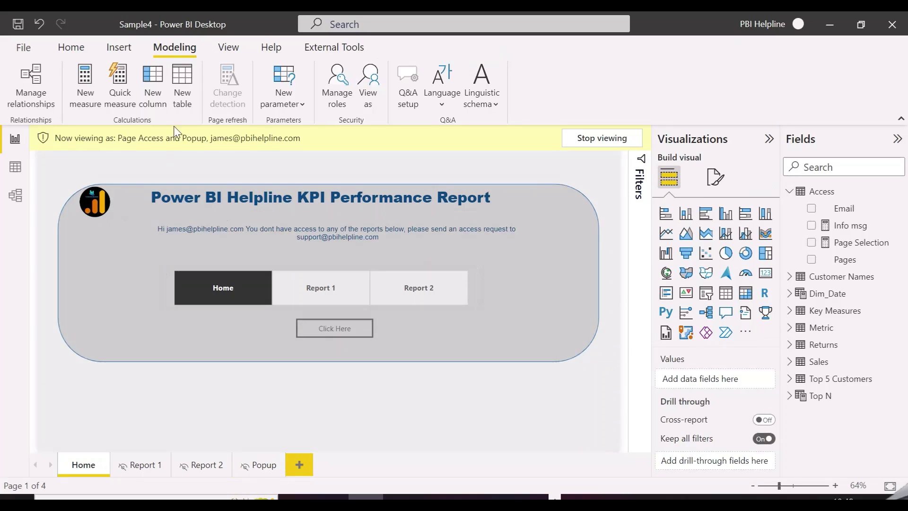